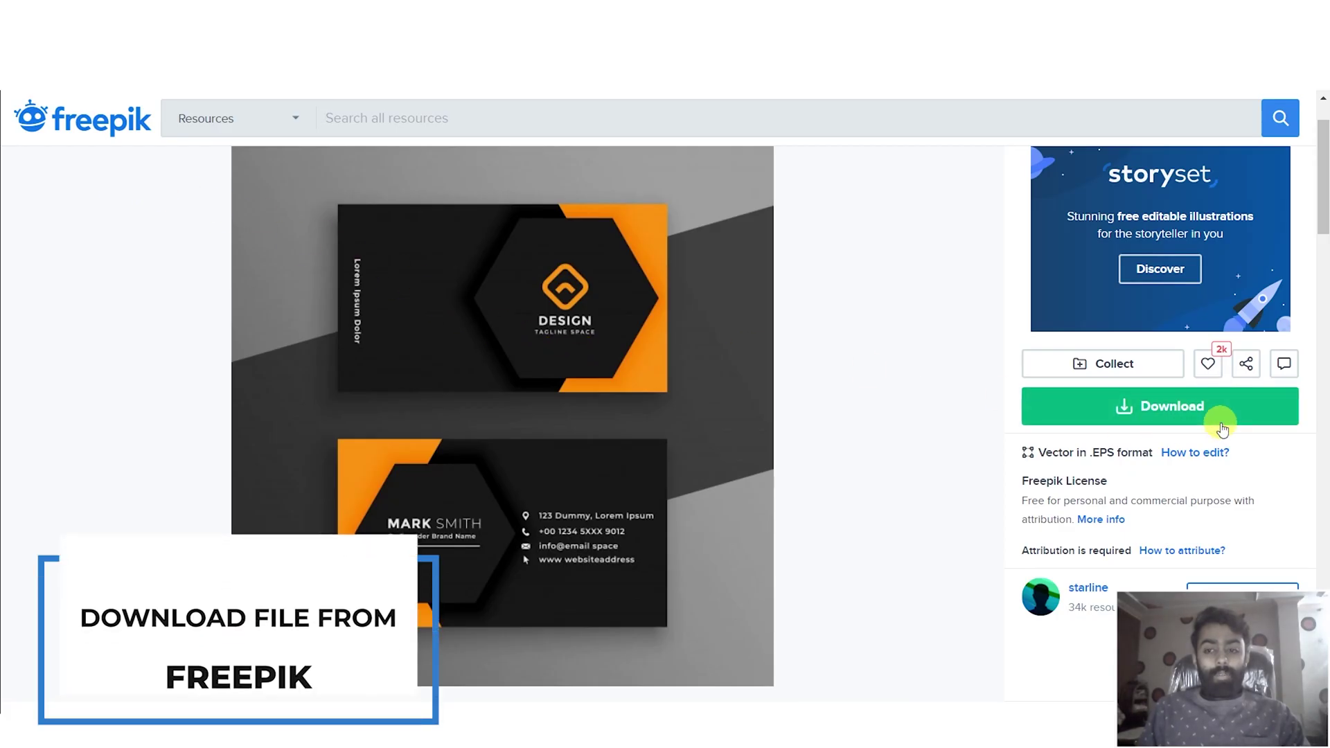
- Download the orange-and-black business card vector file from Freepik and go to the download folder
click(1205, 409)
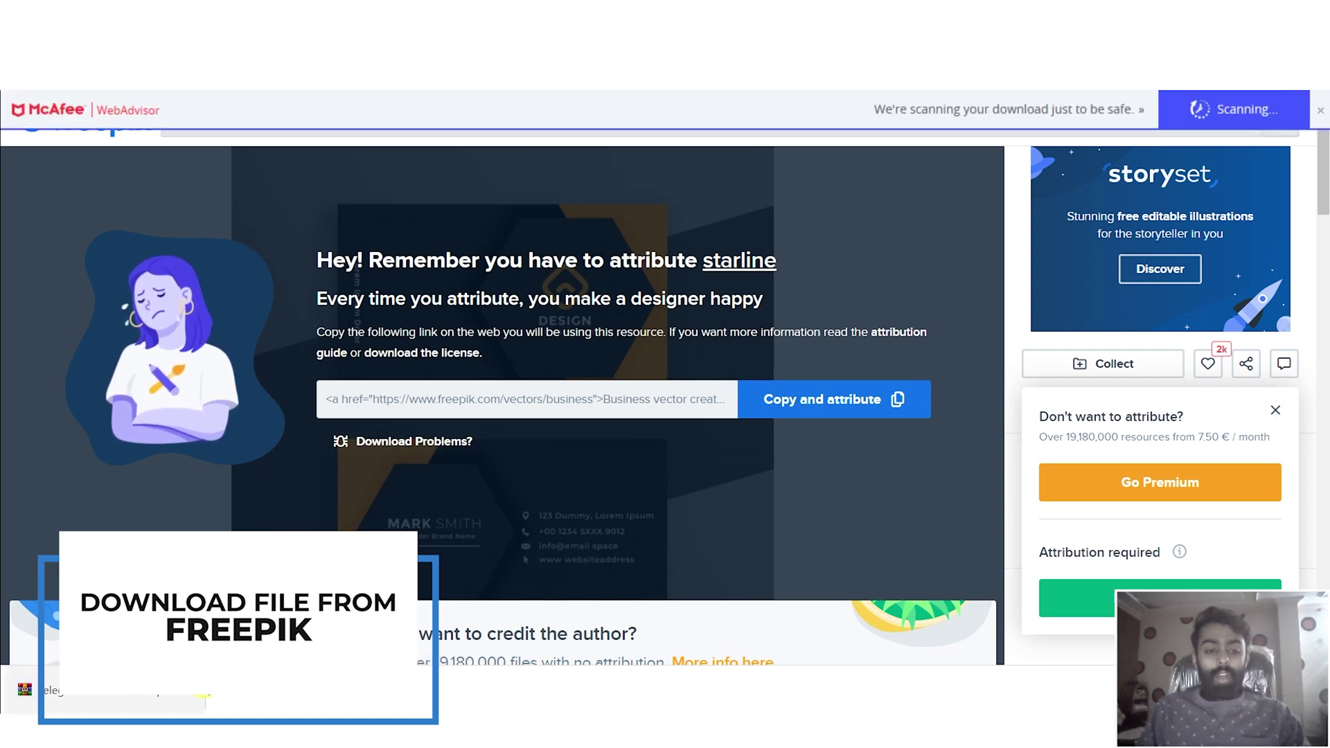
mouse_move(447, 692)
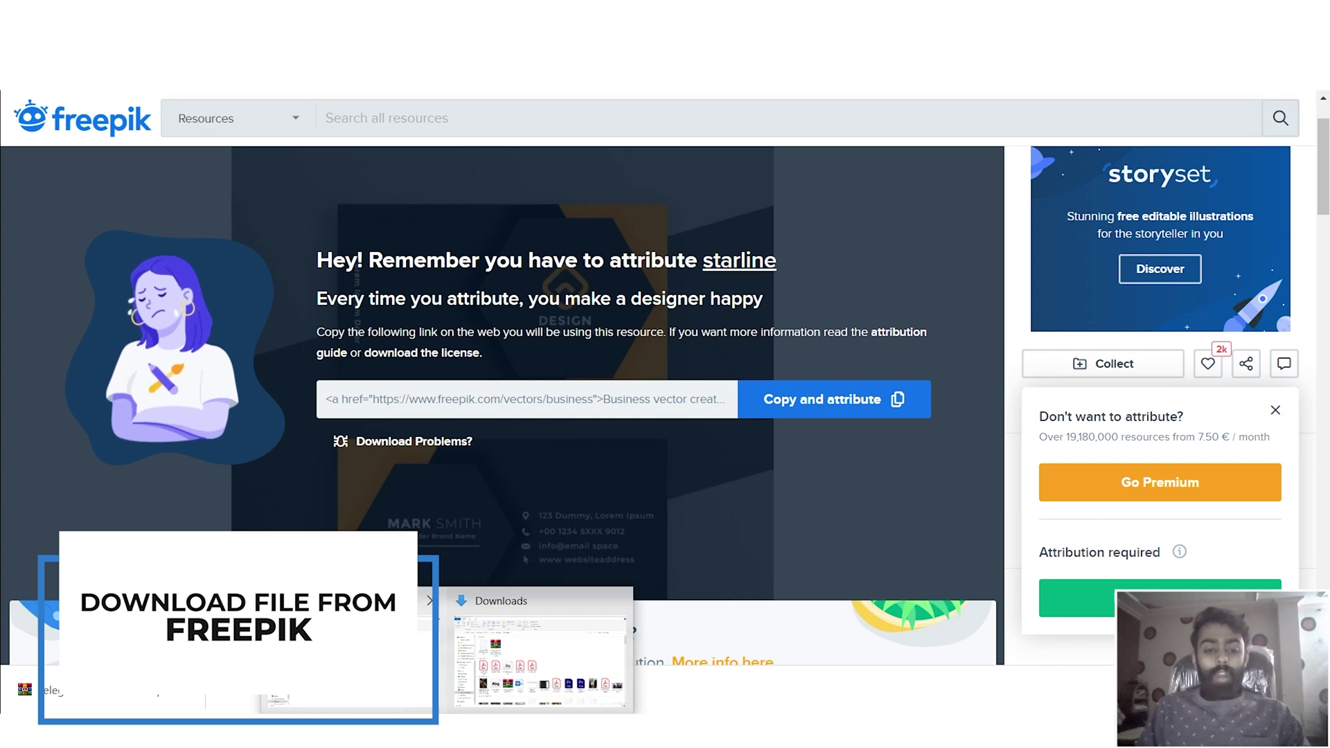
click(540, 661)
- Open 22513.eps from File Explorer with Adobe Illustrator 2021
click(229, 197)
right_click(231, 200)
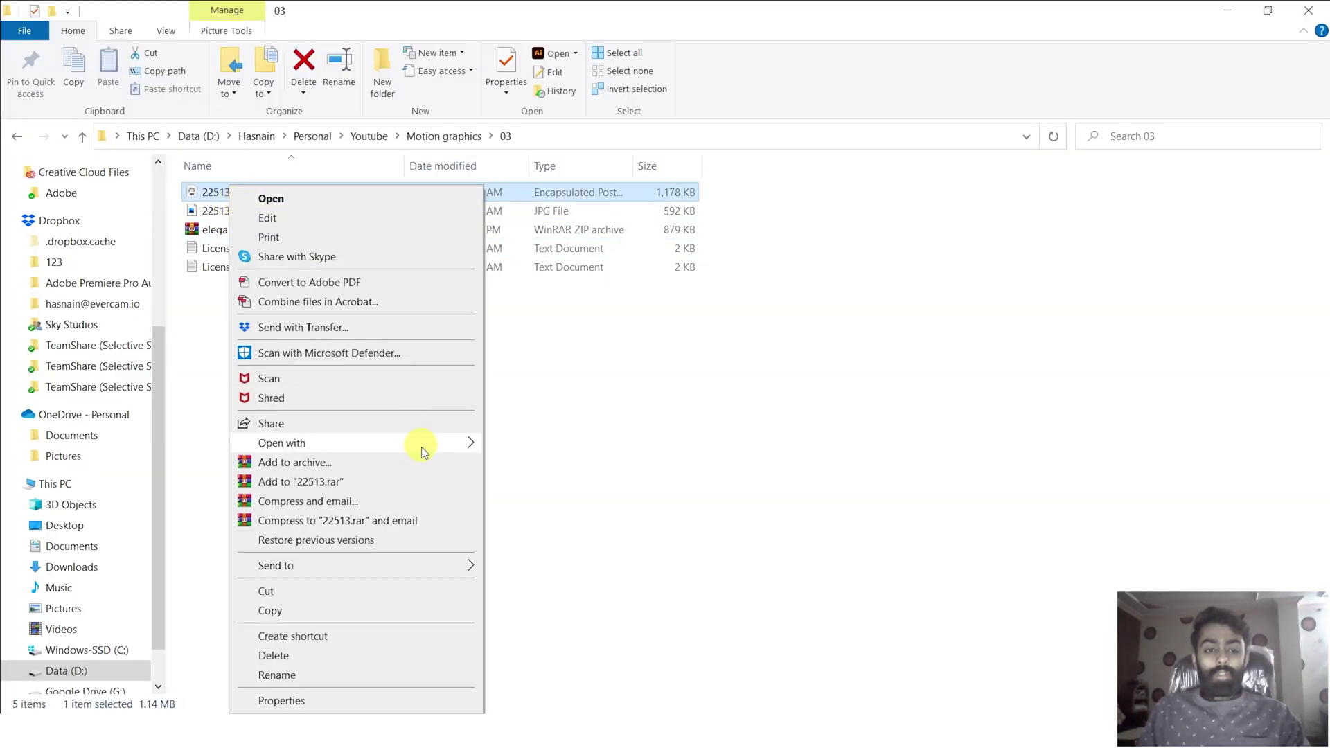
mouse_move(426, 443)
click(535, 446)
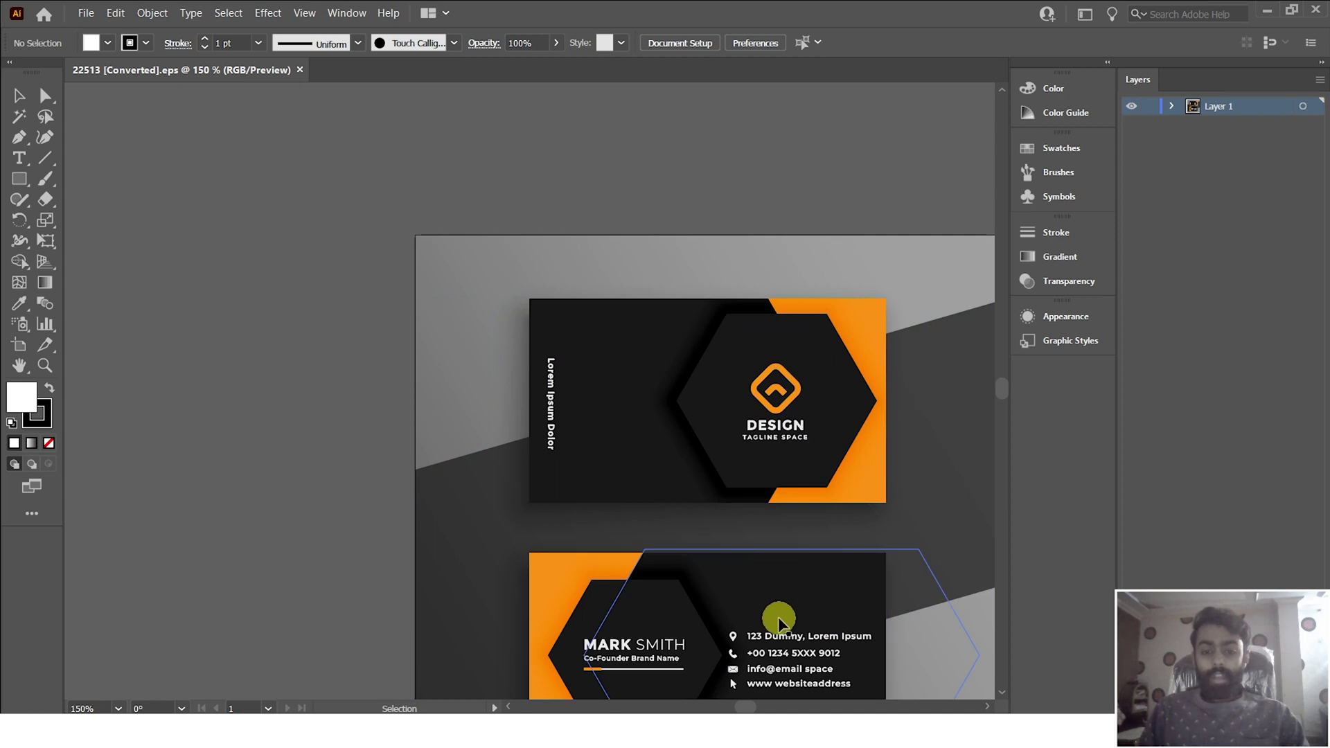
- Scroll and pan the canvas until the full artboard with both card faces is centred
scroll(779, 618, down, 1)
scroll(793, 620, down, 1)
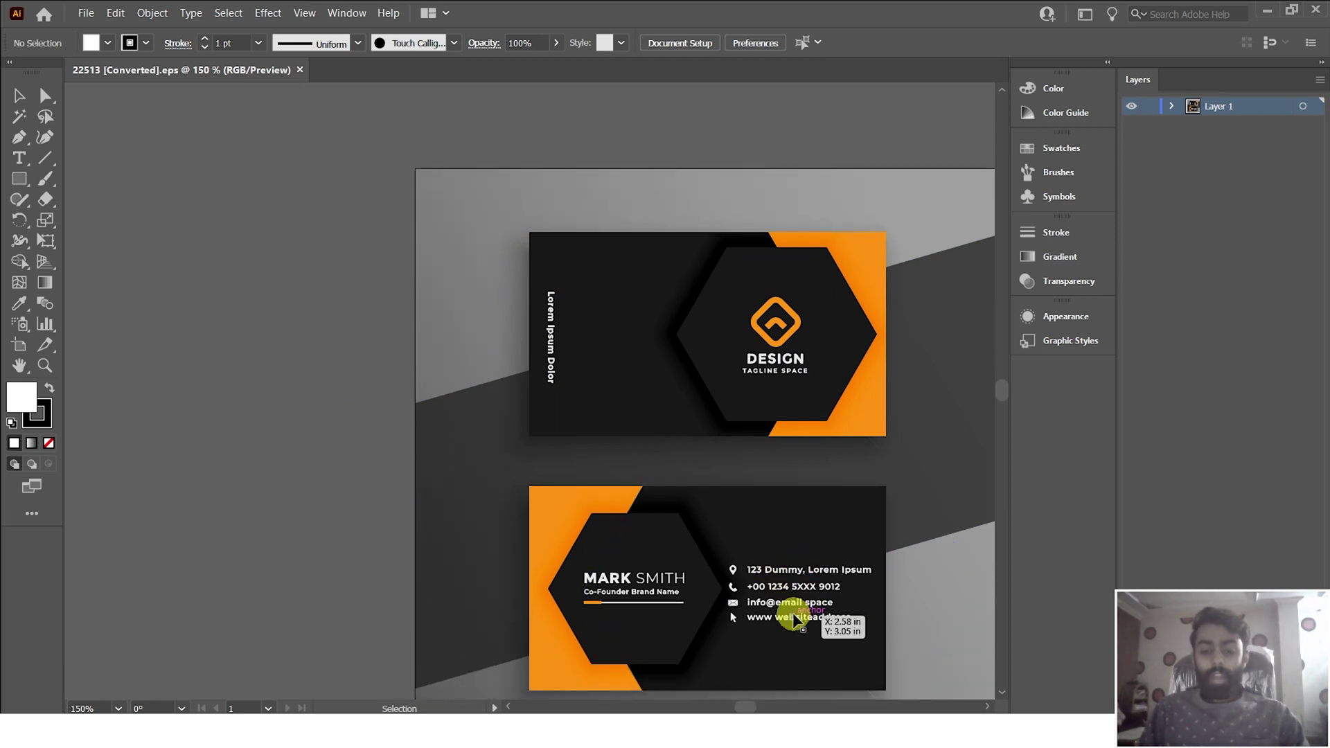
scroll(795, 620, down, 1)
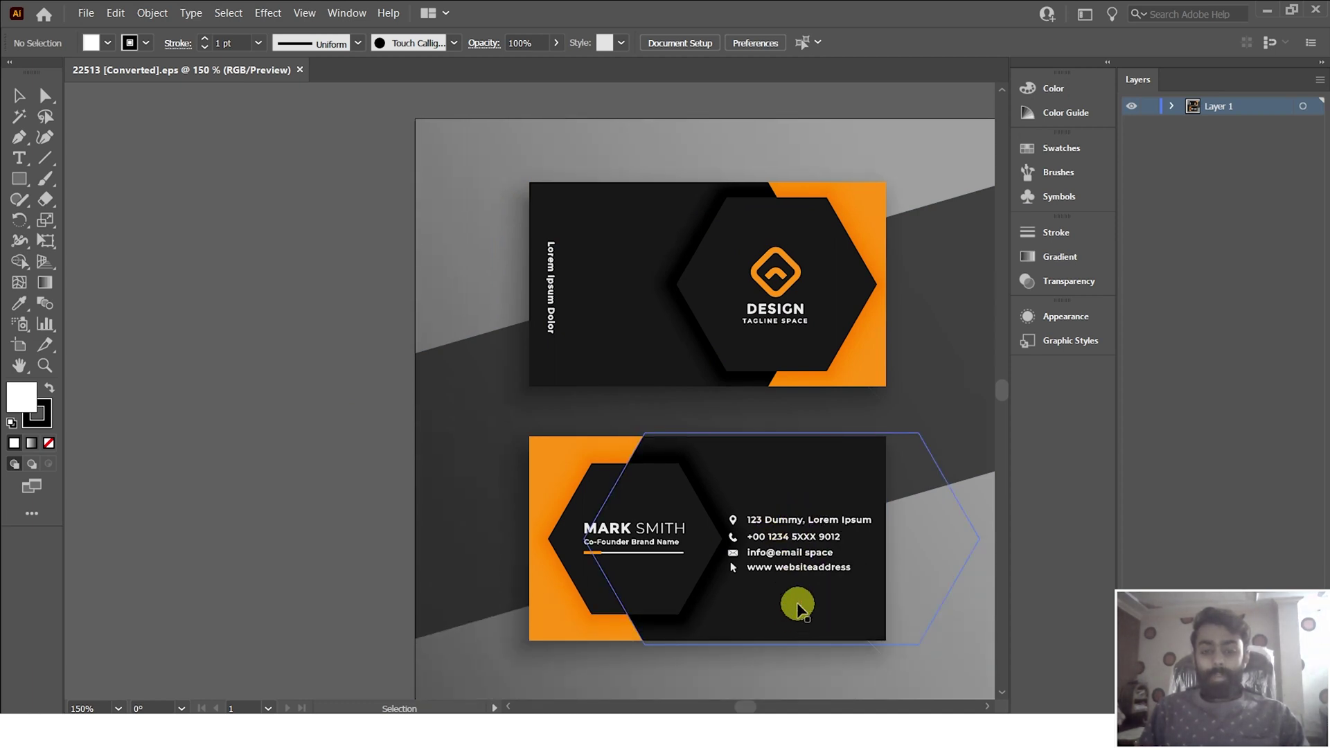
scroll(796, 606, down, 1)
scroll(797, 606, down, 1)
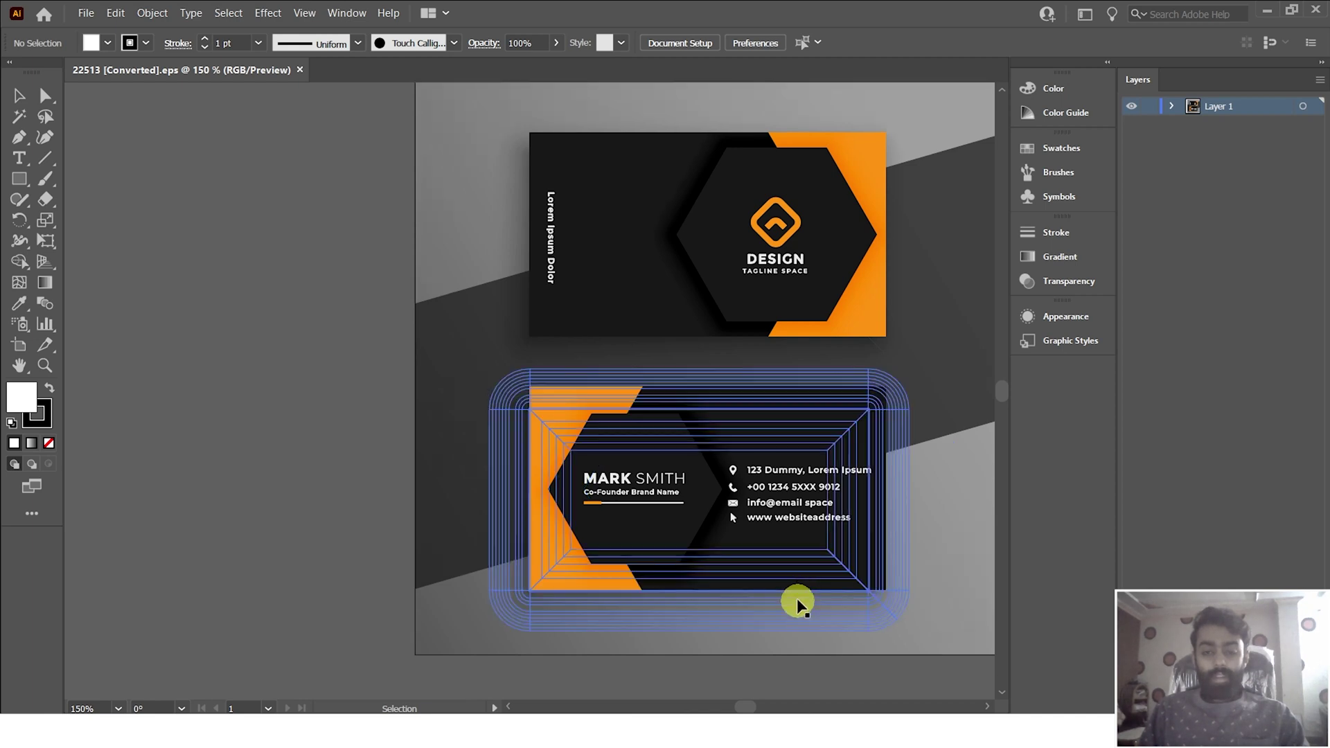
drag(748, 706, 755, 708)
scroll(528, 587, up, 1)
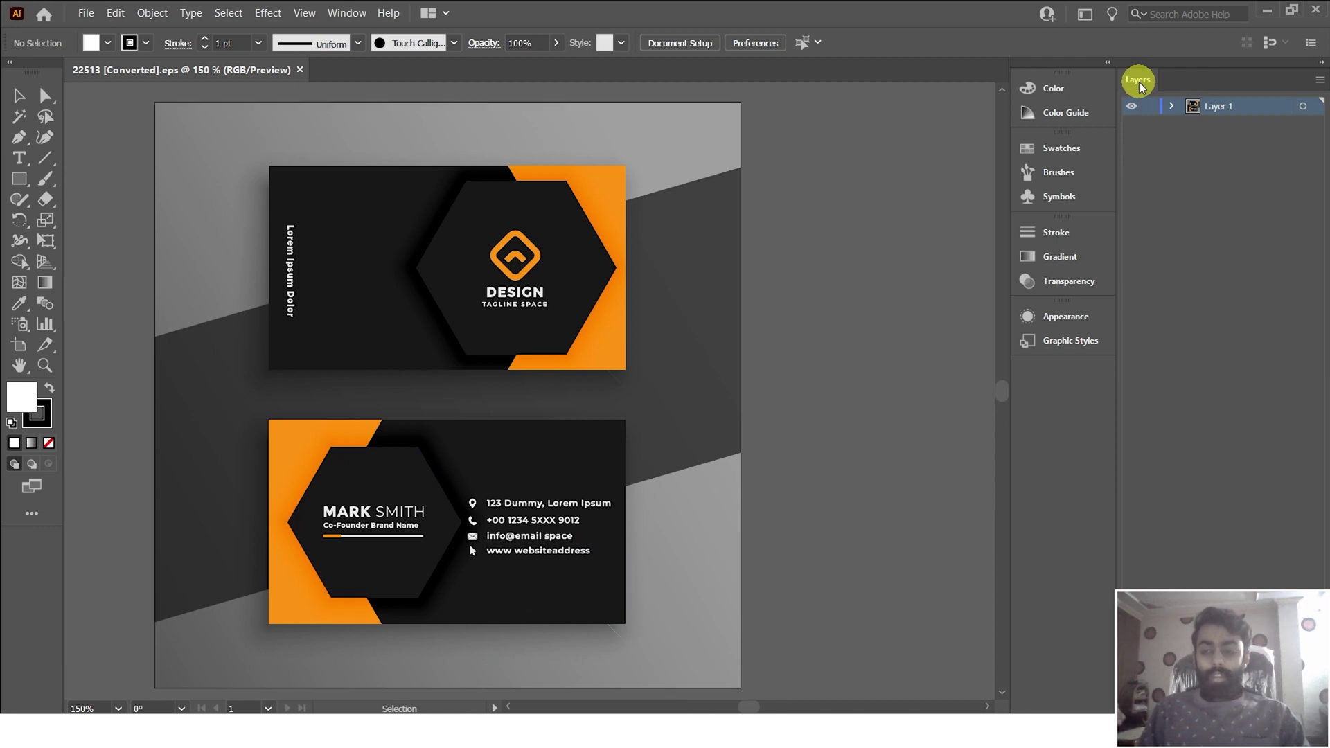
- Show the Layers panel and expand Layer 1 and its <Group> into three sublayers
click(345, 15)
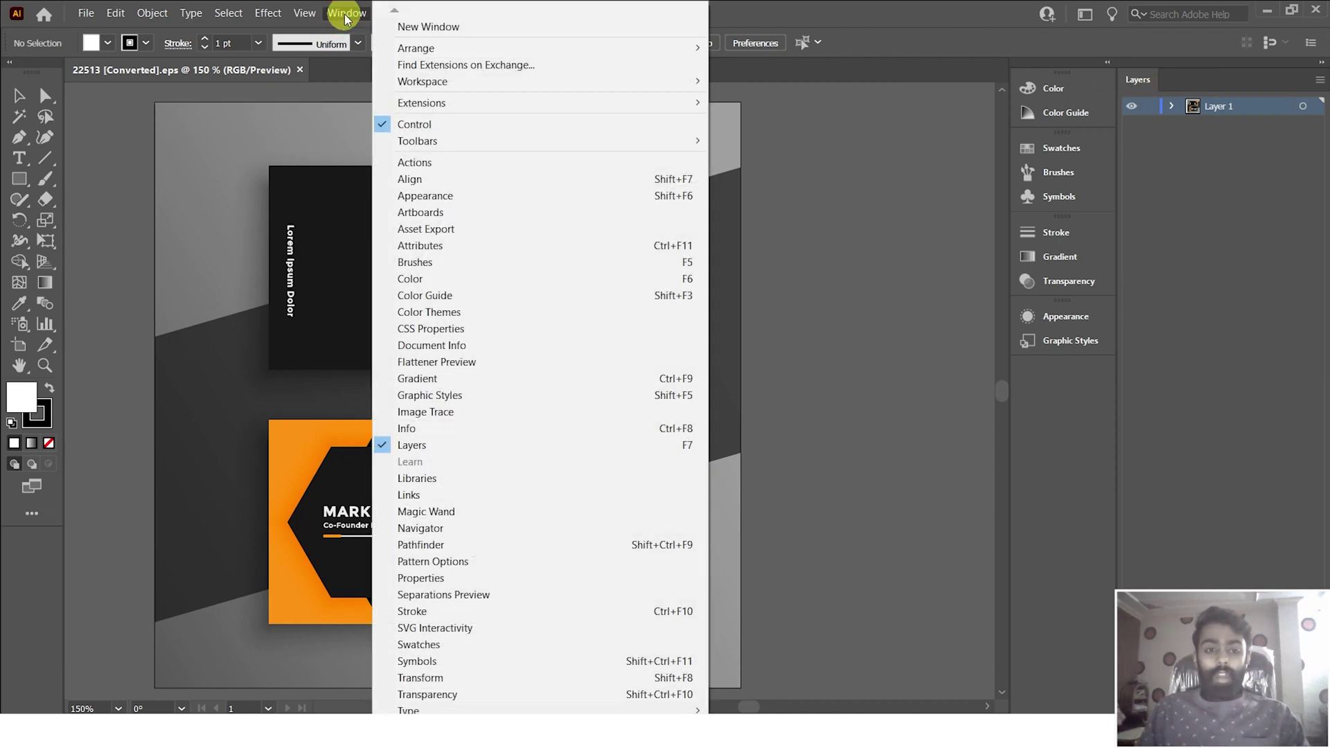
click(436, 447)
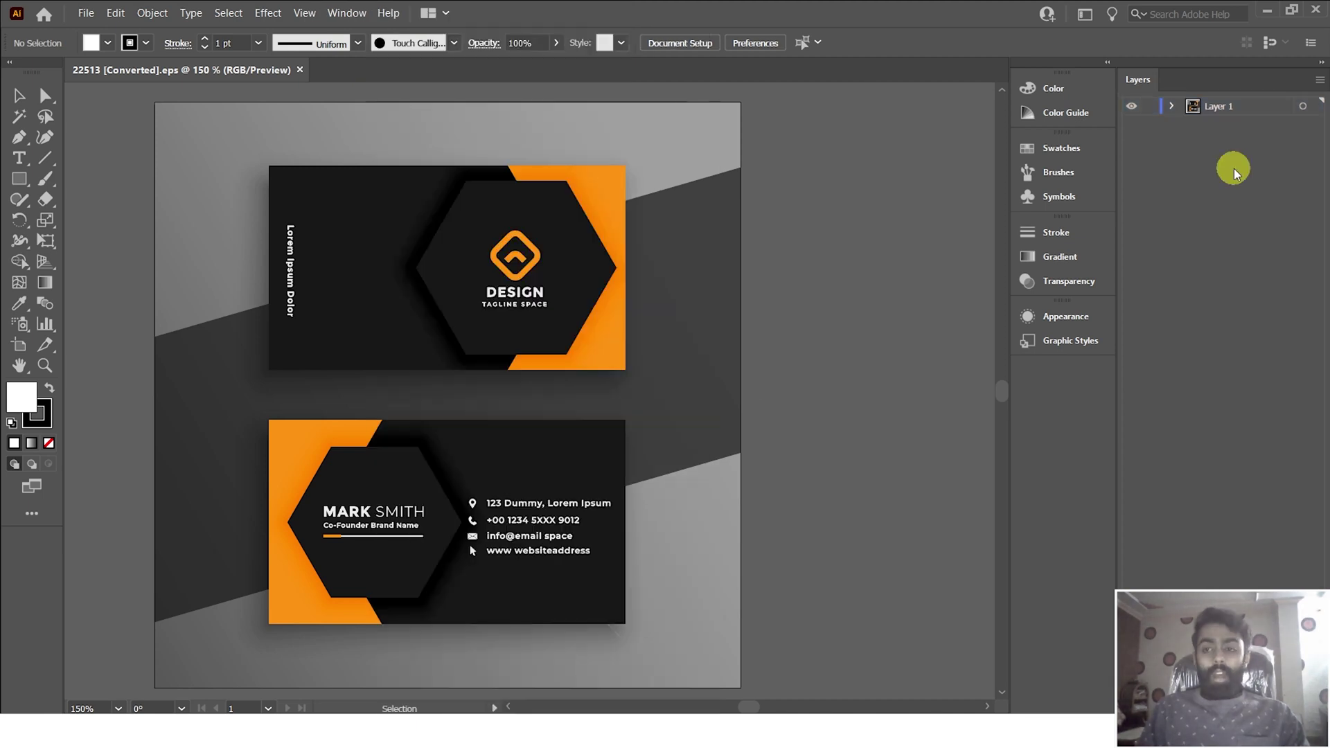
click(1171, 107)
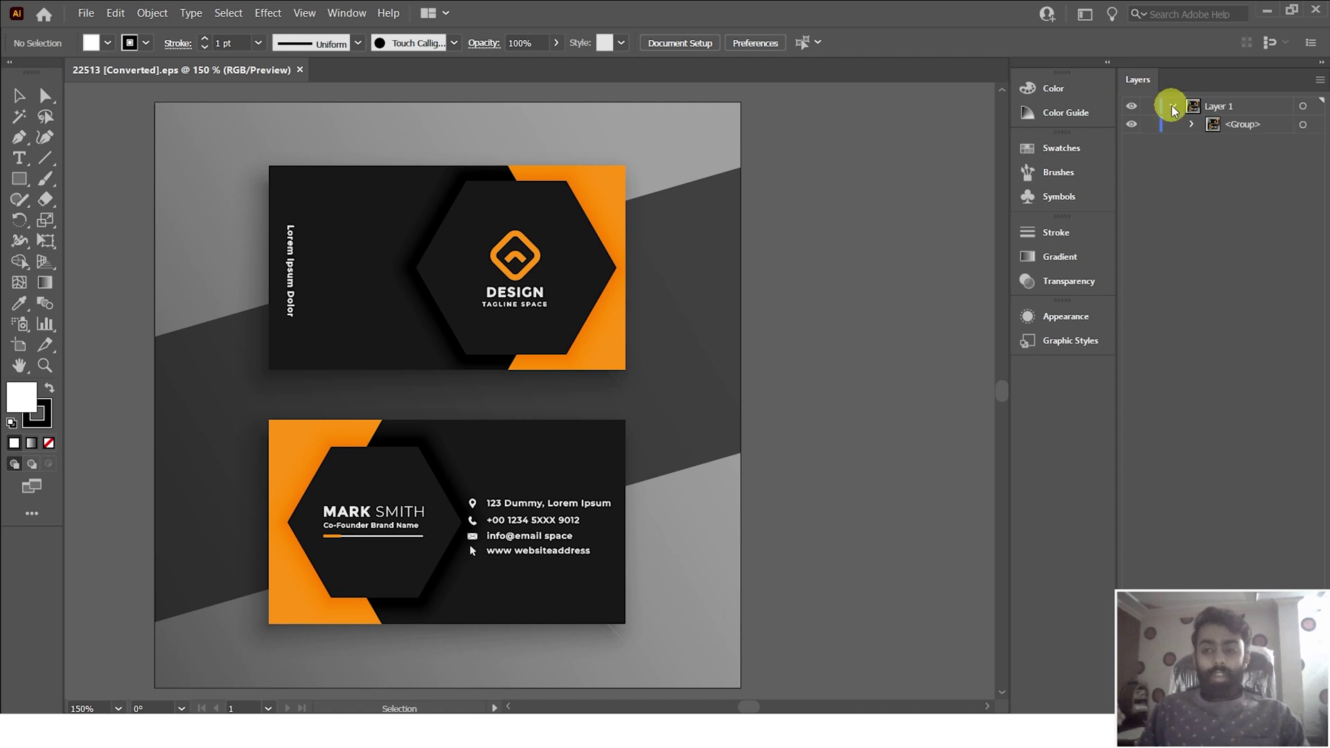
click(1248, 129)
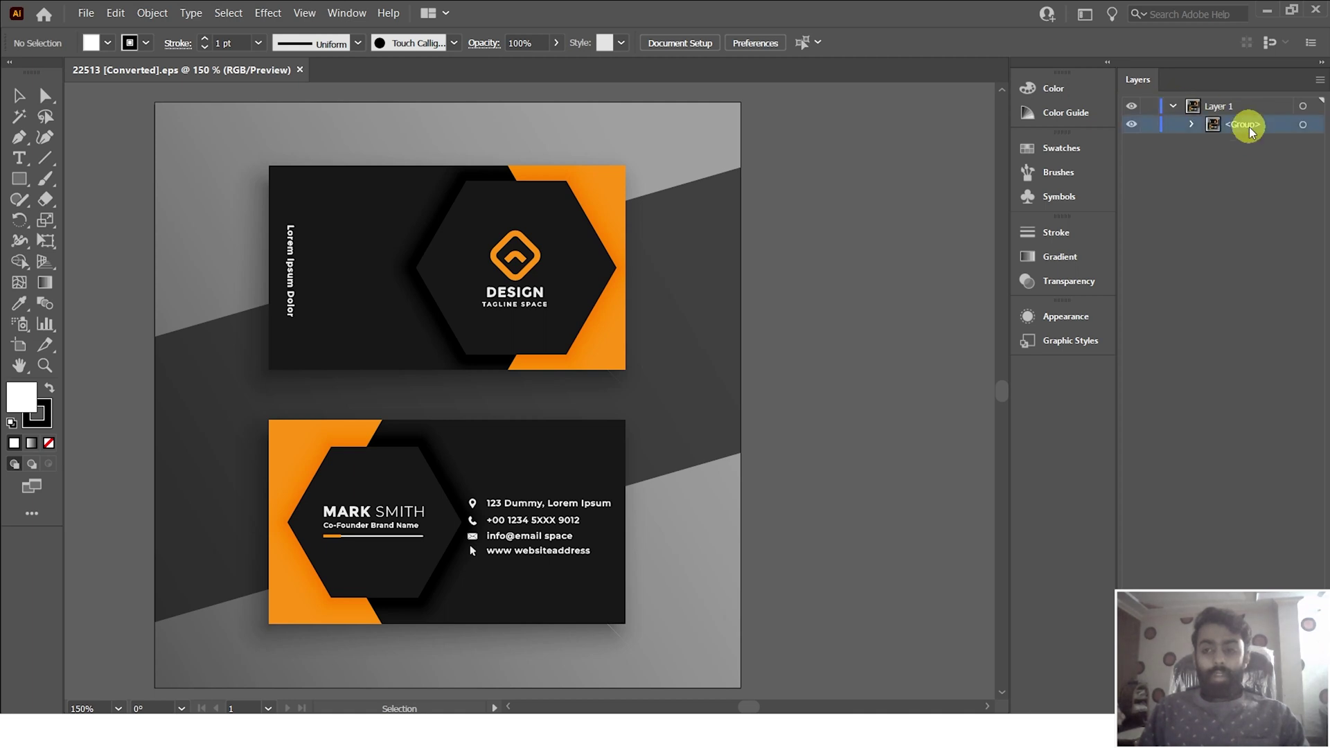
click(1192, 124)
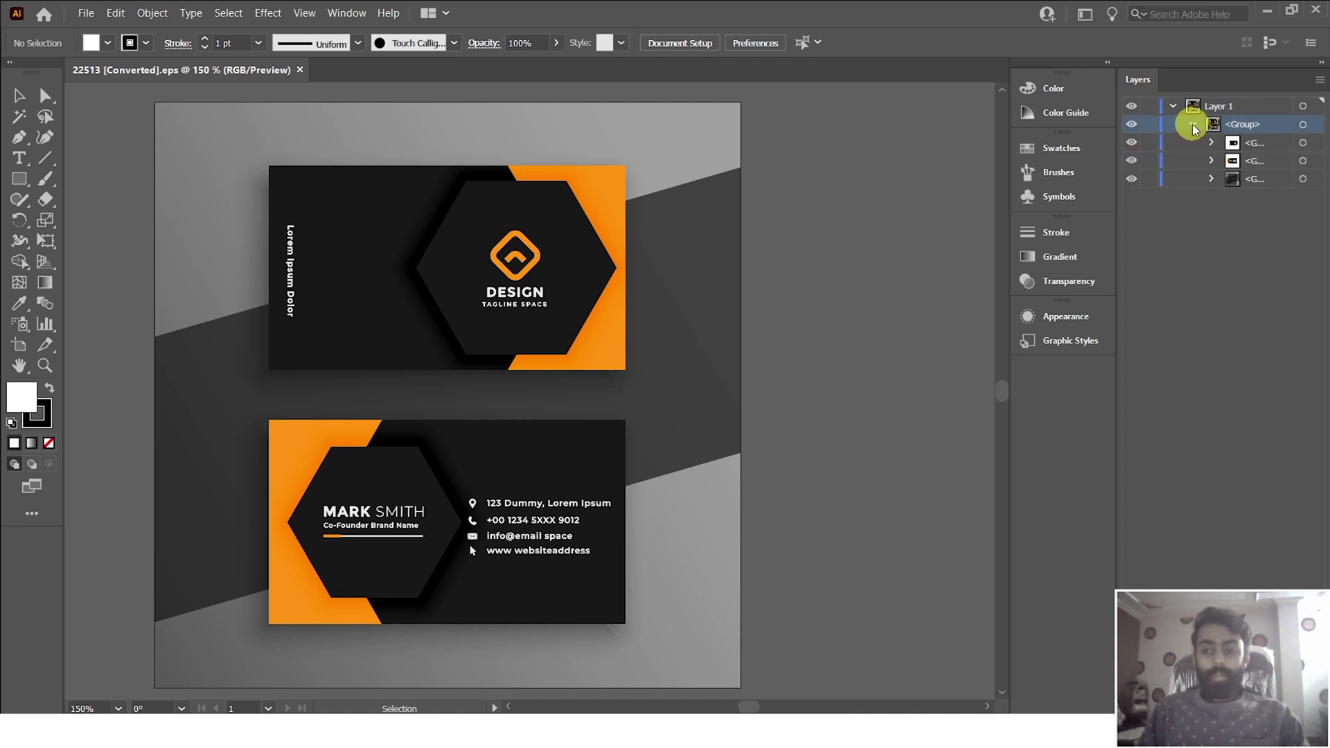
click(1250, 143)
click(1251, 162)
click(1250, 179)
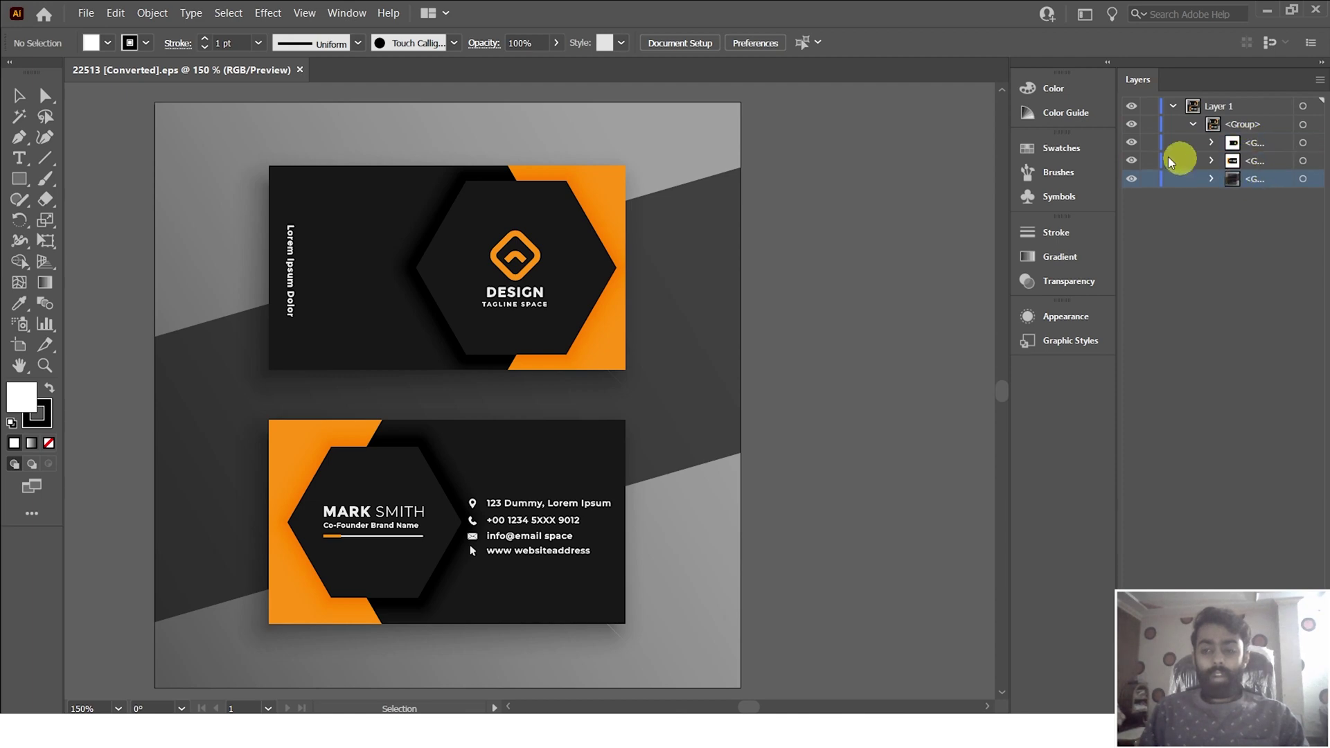
- Toggle each sublayer's visibility to identify the front card, back card and grey background
click(1131, 144)
click(1131, 144)
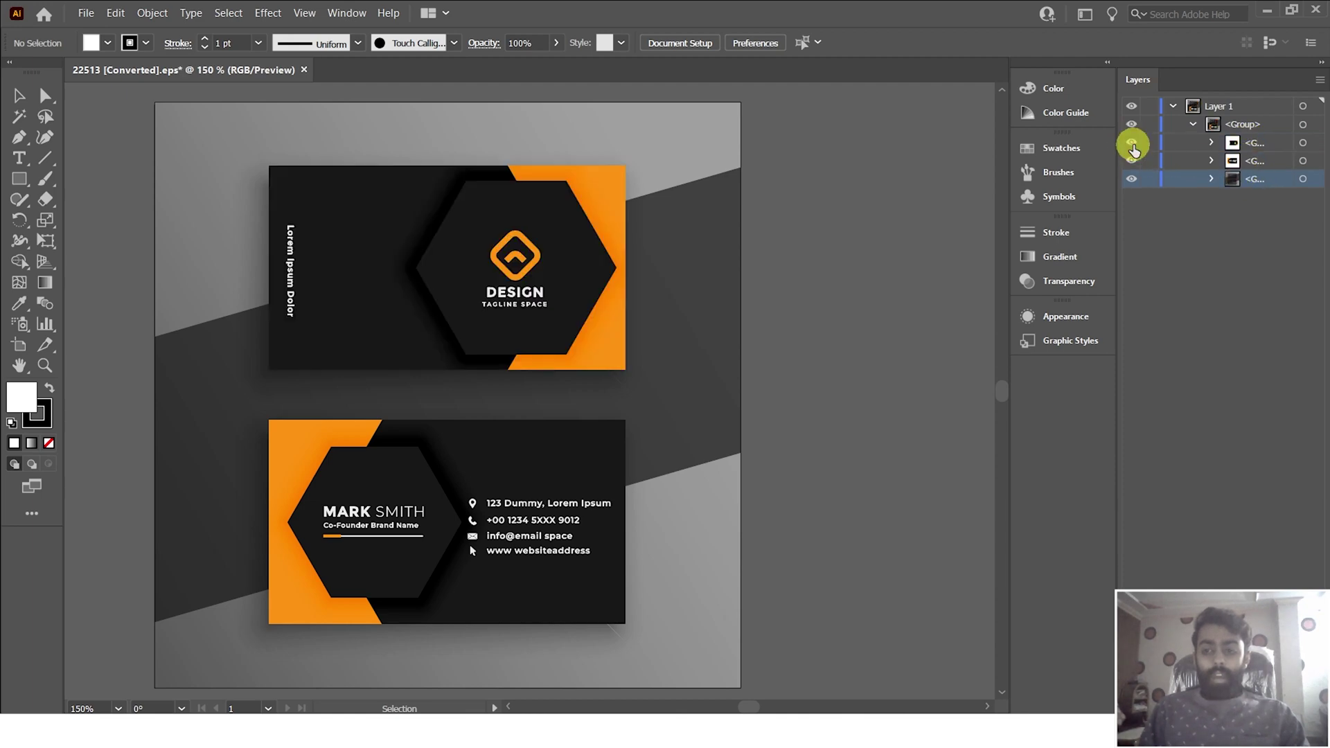
click(1132, 144)
click(1132, 144)
click(1132, 161)
click(1132, 161)
click(1131, 178)
click(1131, 179)
- Recheck the three sublayers' visibility, then select the <Group> holding all three parts
click(1131, 144)
click(1131, 144)
click(1132, 160)
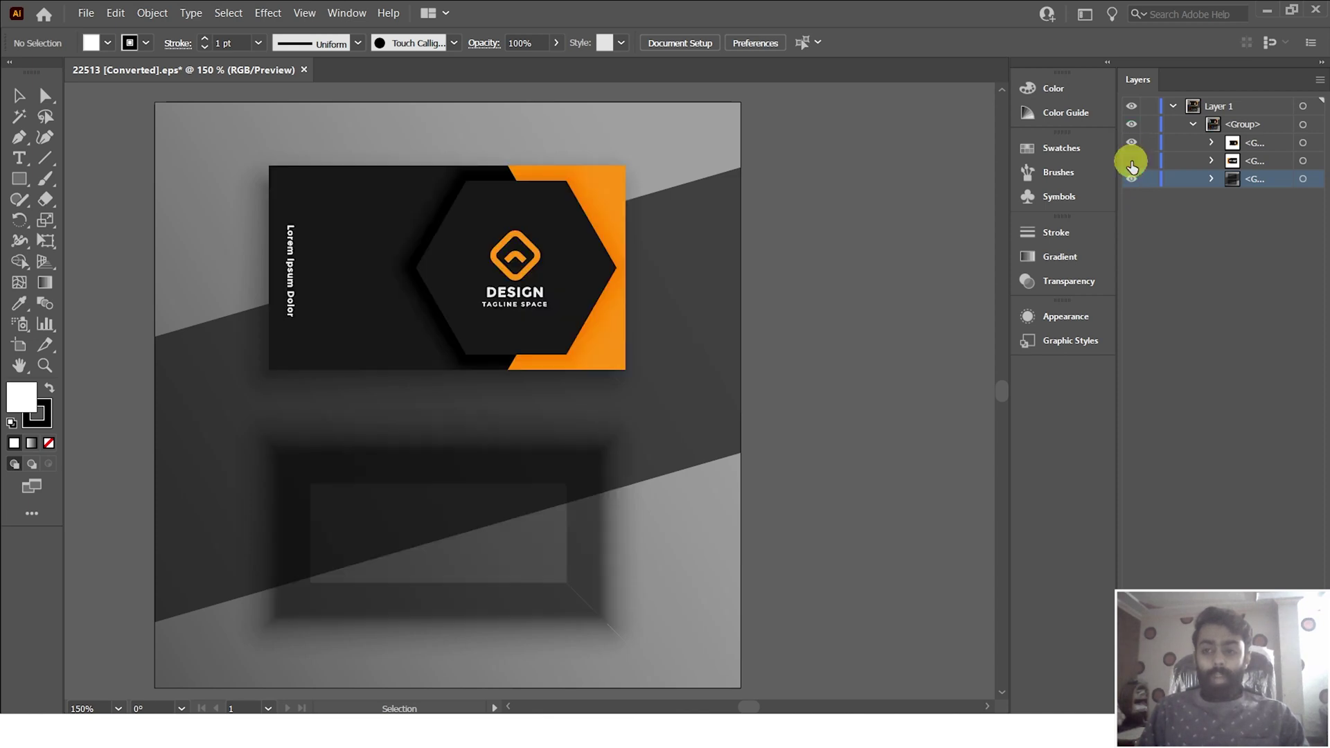
click(1132, 161)
click(1132, 178)
click(1132, 178)
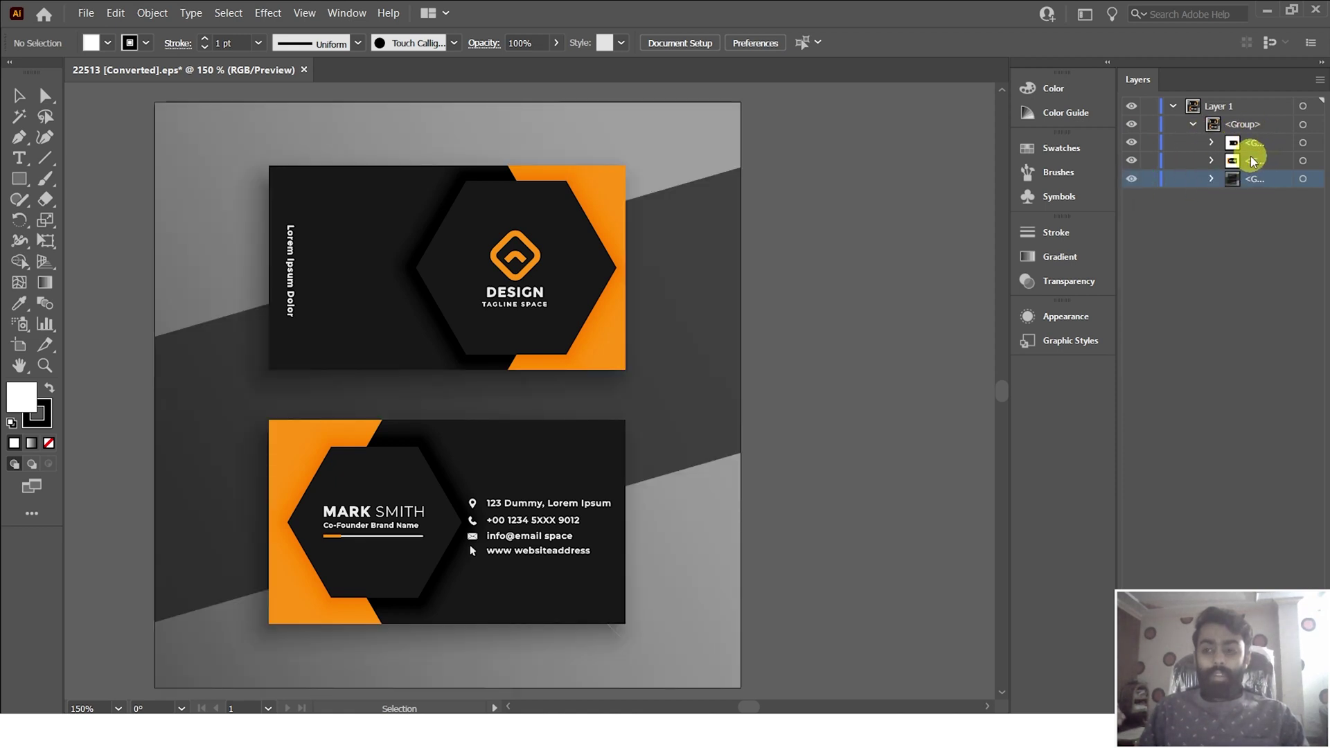
drag(1237, 243, 1215, 135)
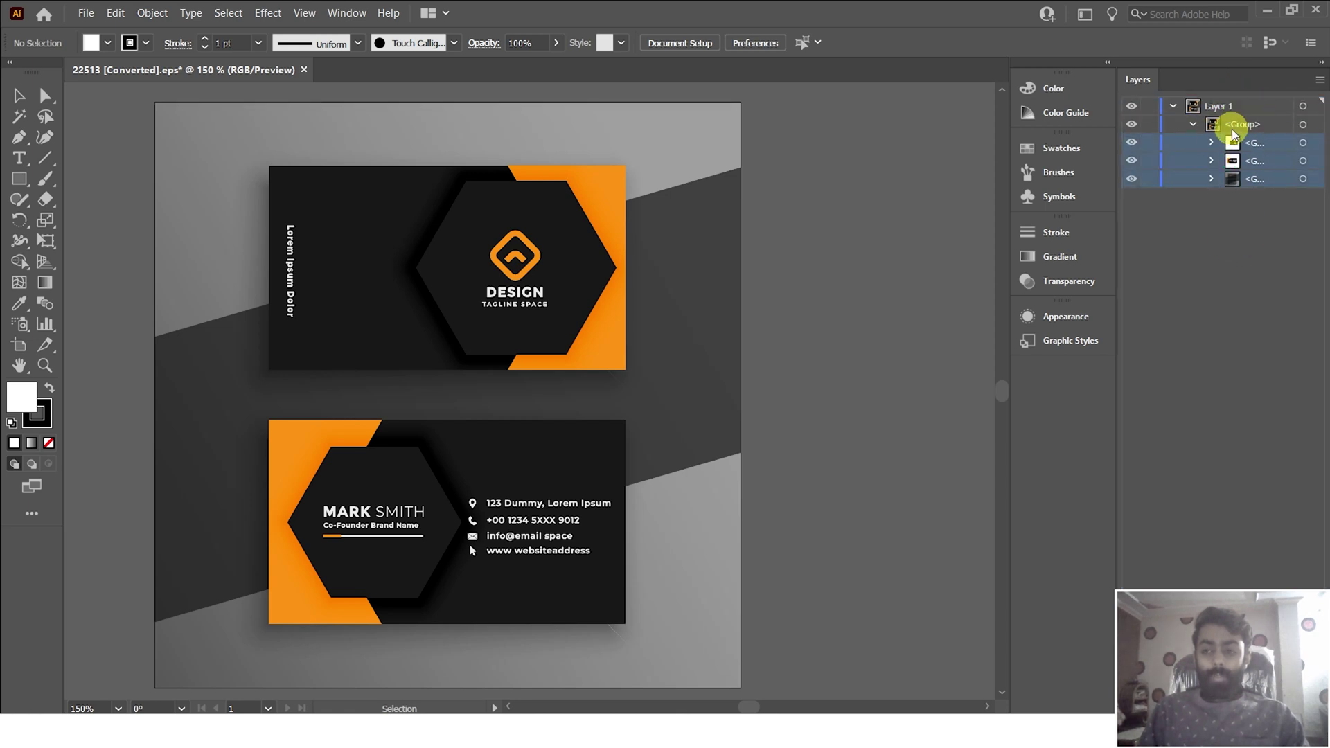
click(1237, 126)
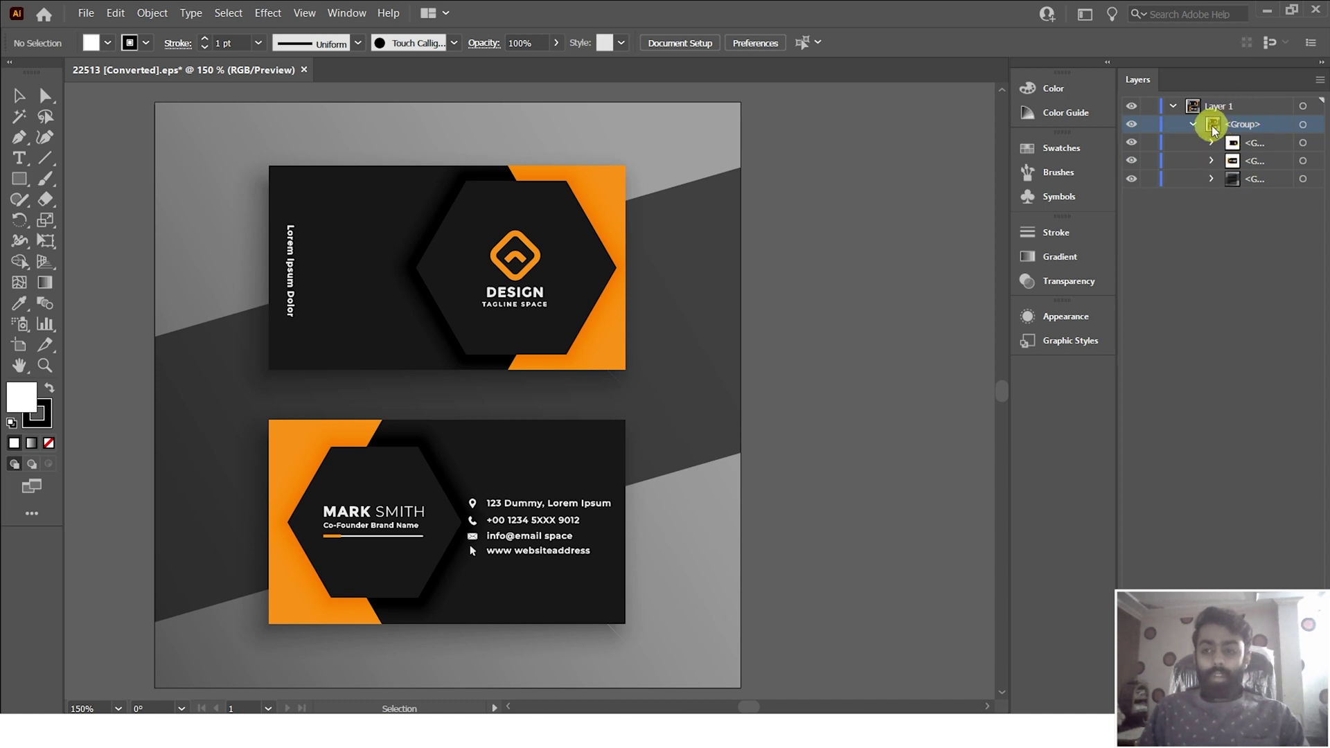
- Release the <Group> into separate layers using Release to Layers (Sequence)
click(1320, 83)
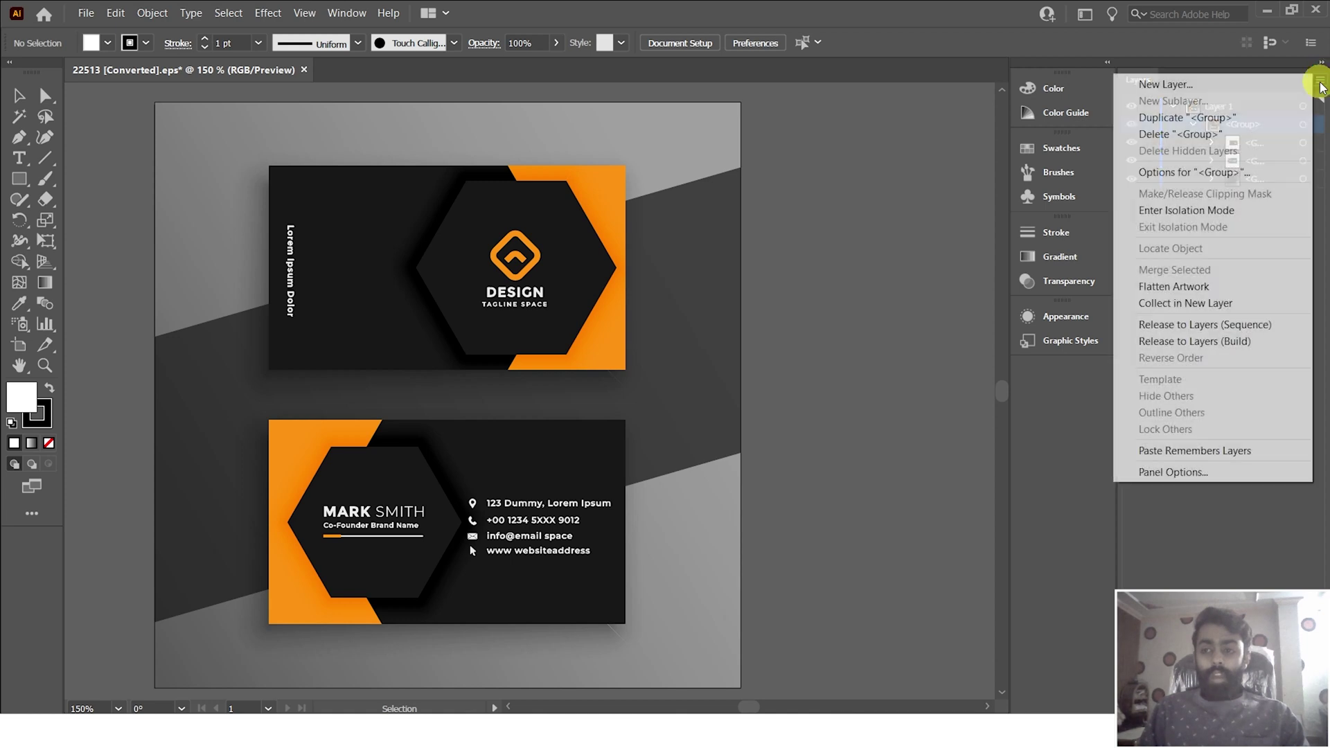
click(1174, 324)
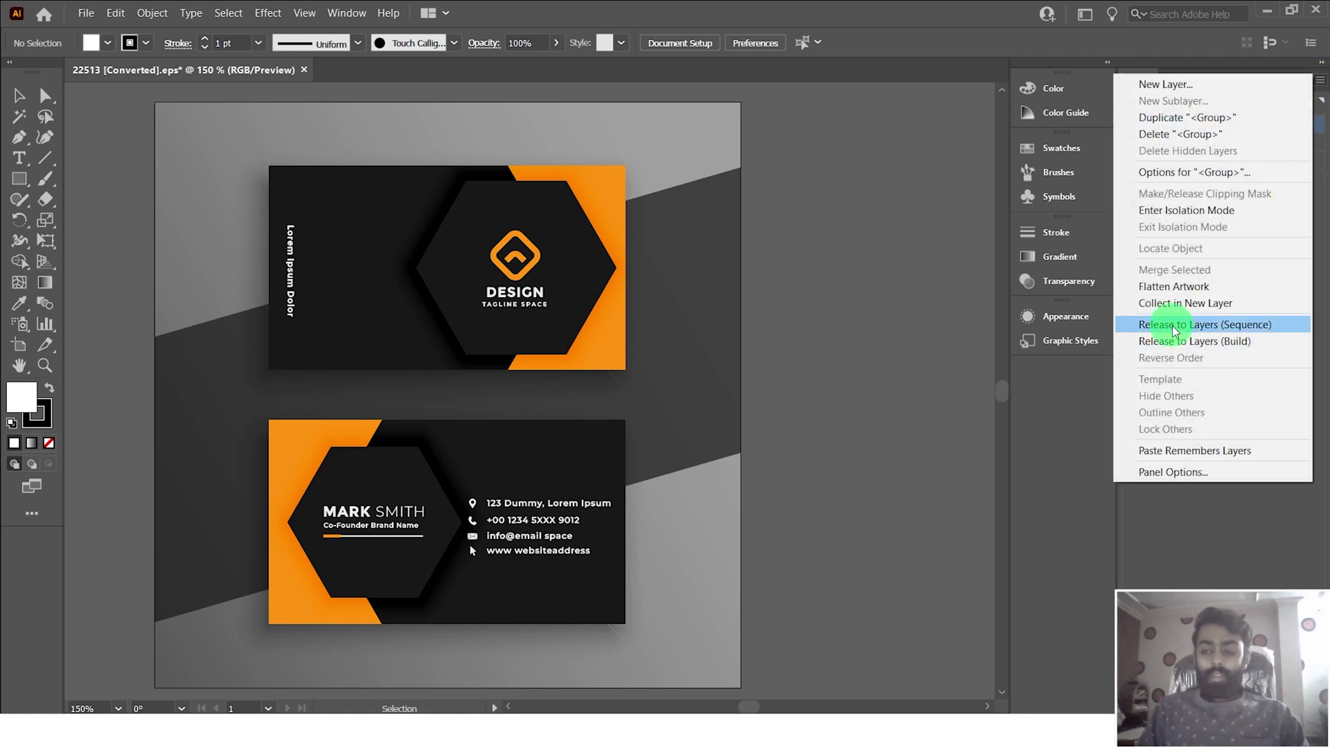
drag(1257, 244, 1229, 104)
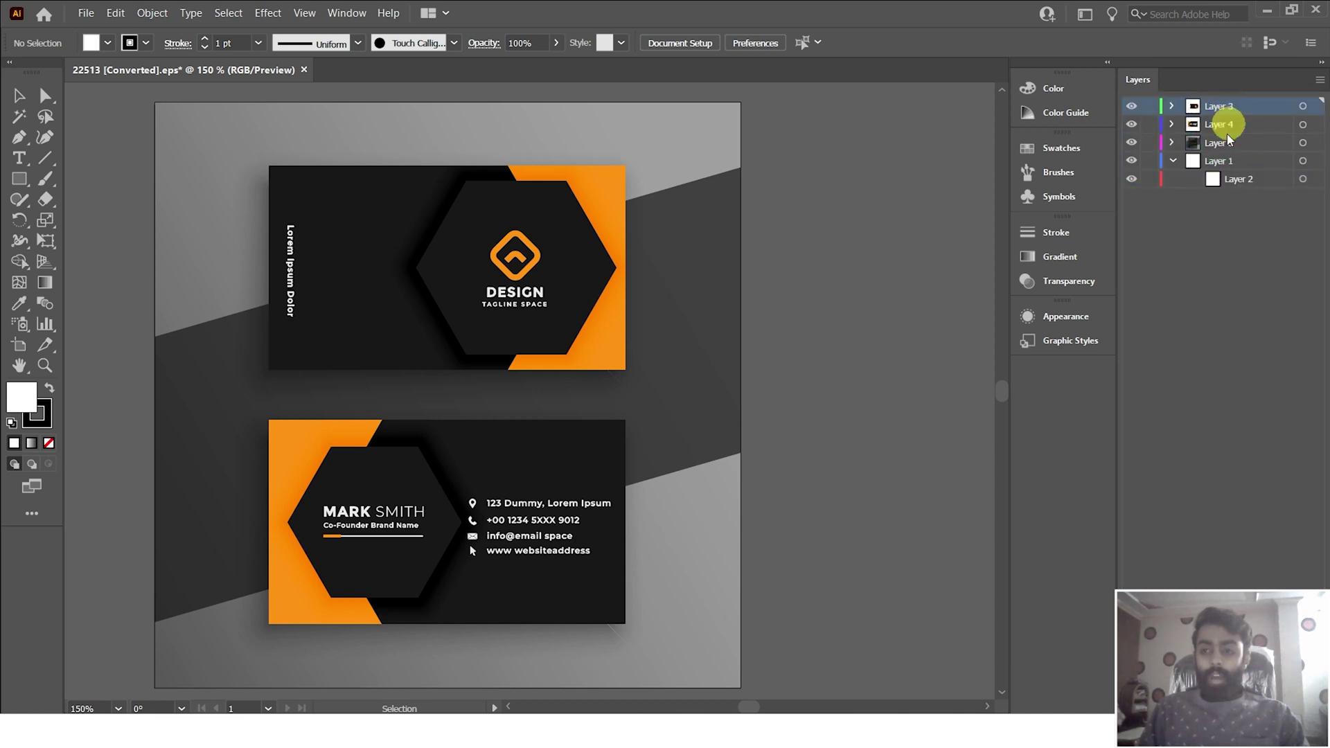
- Delete the emptied Layer 1 and hide the grey background layer
click(1172, 160)
click(1131, 161)
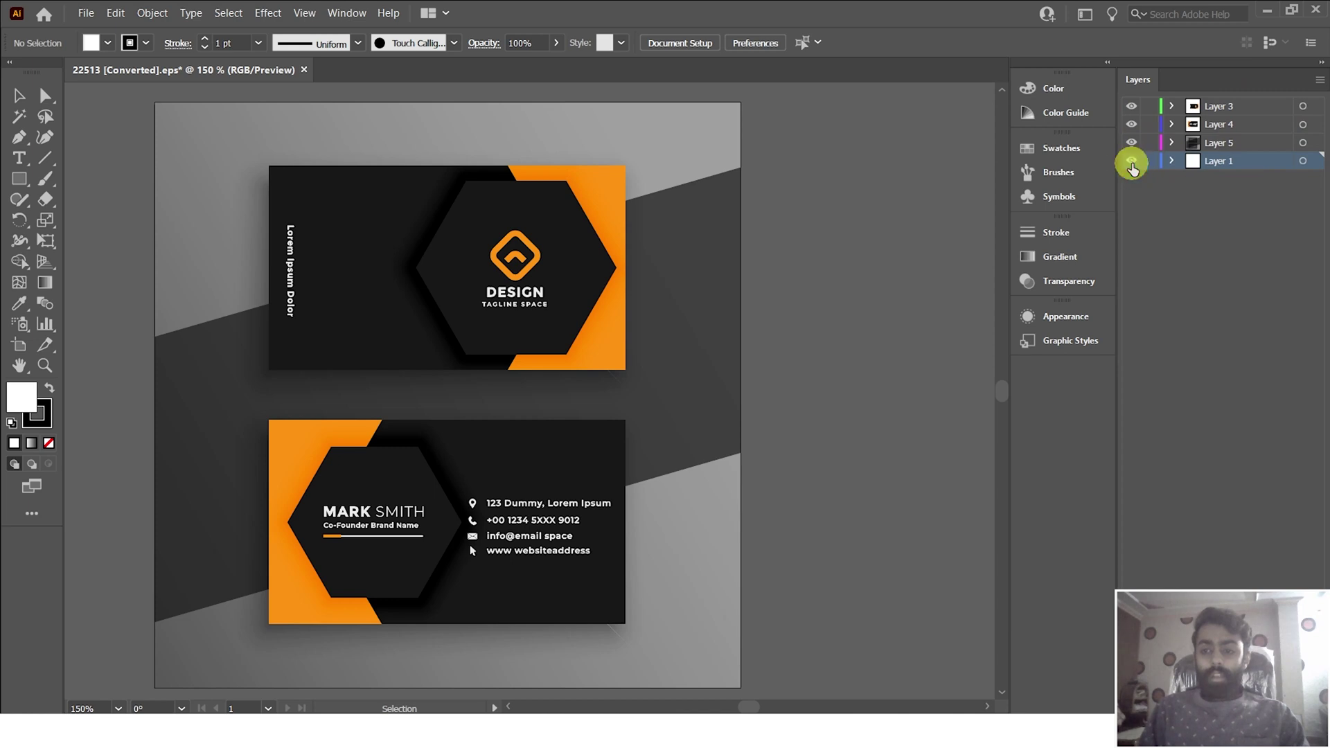
key(Delete)
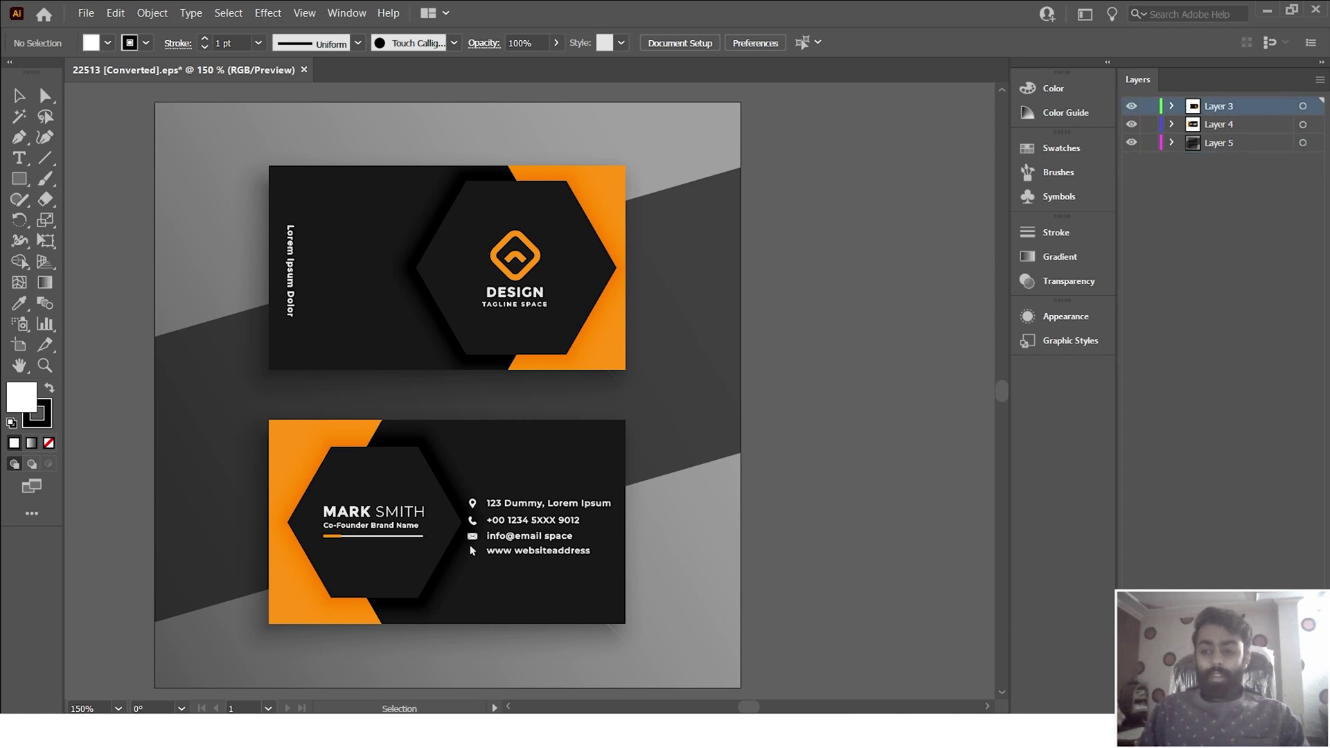
click(1132, 143)
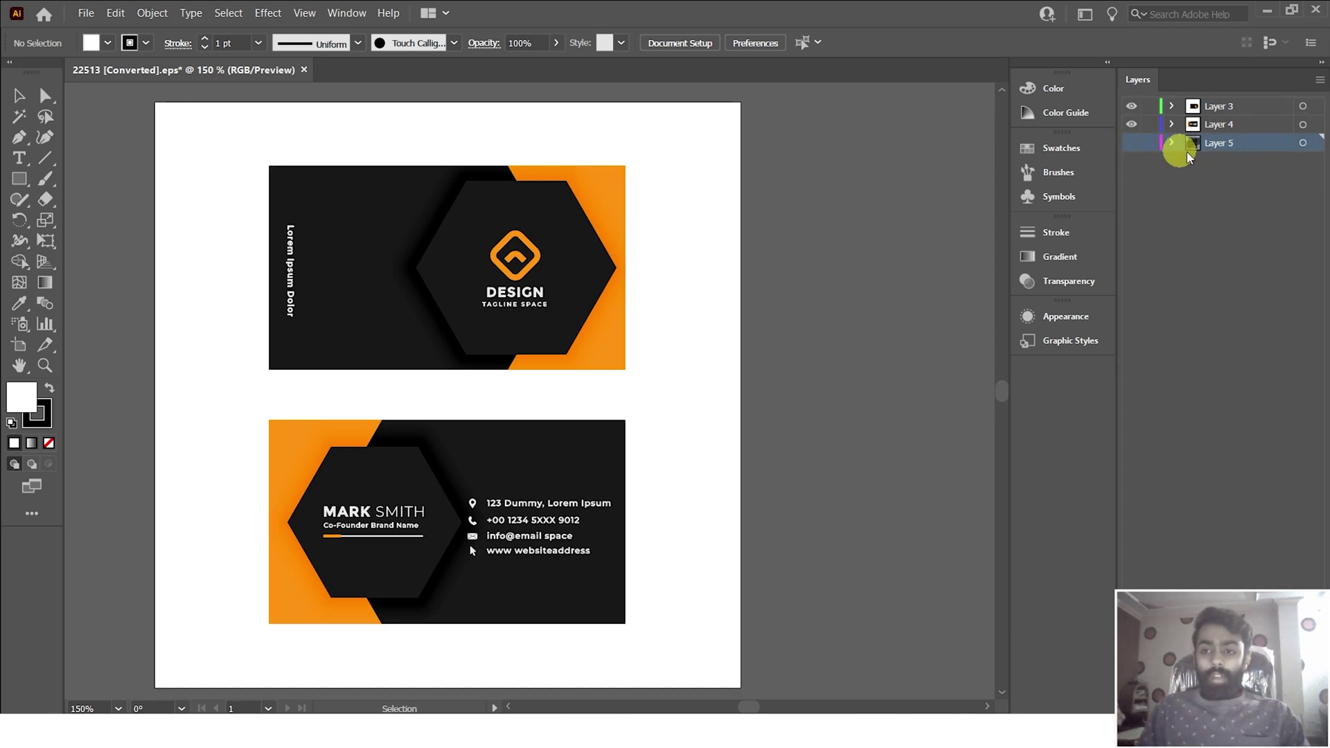
- Show the grey background layer again and rename Layer 5 to 'background'
click(1131, 143)
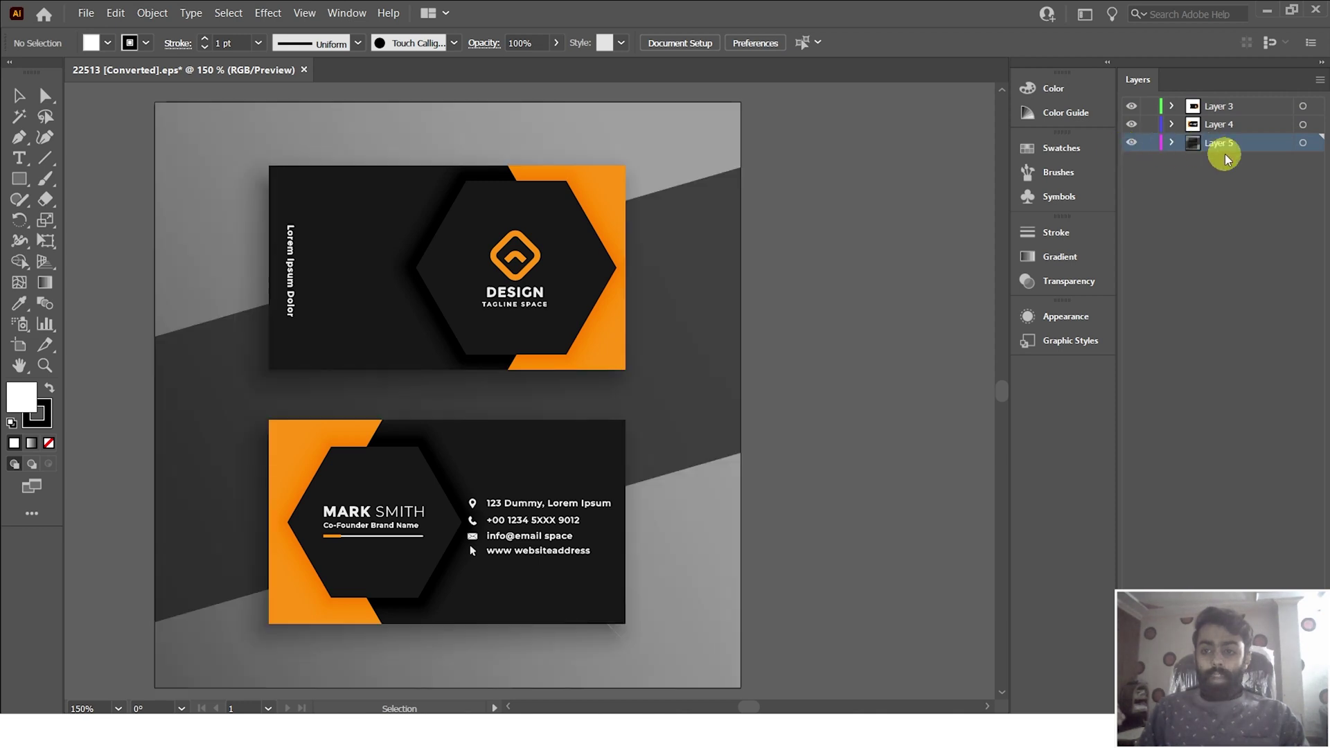
double_click(1223, 145)
text(back)
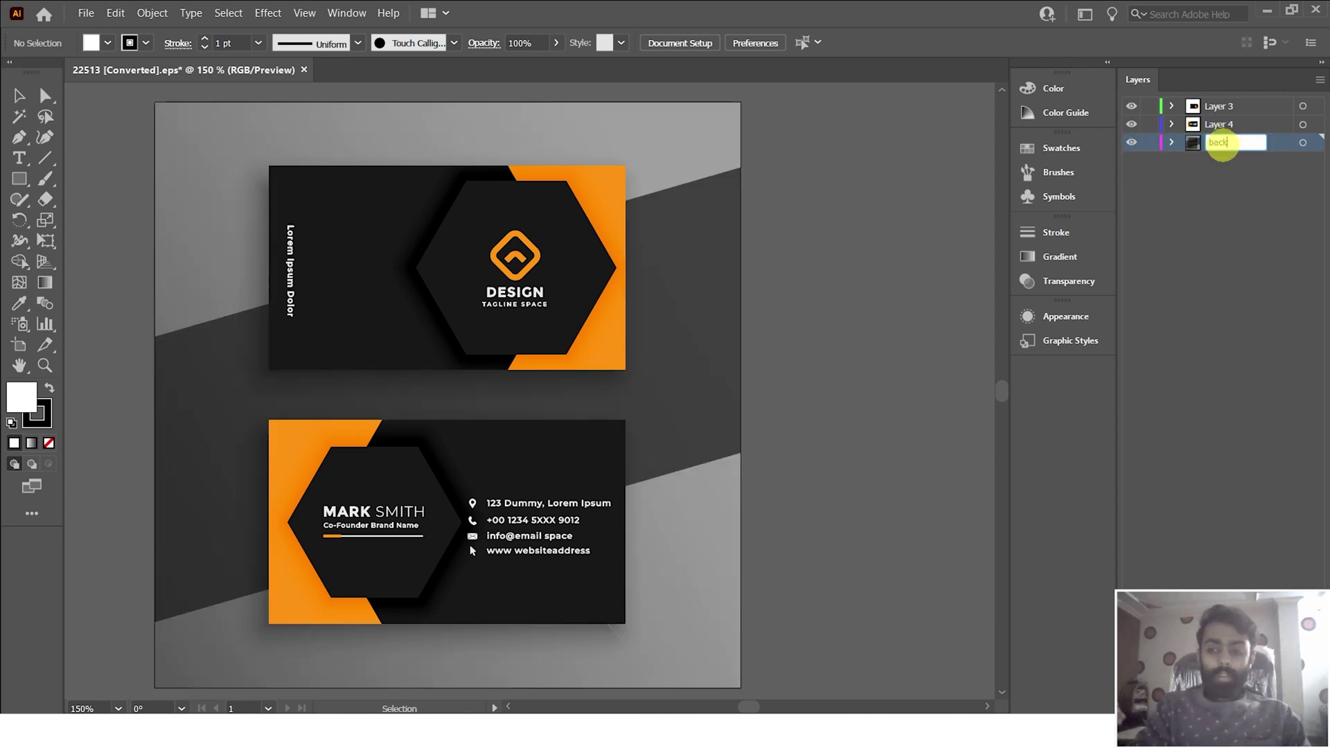
text(groun)
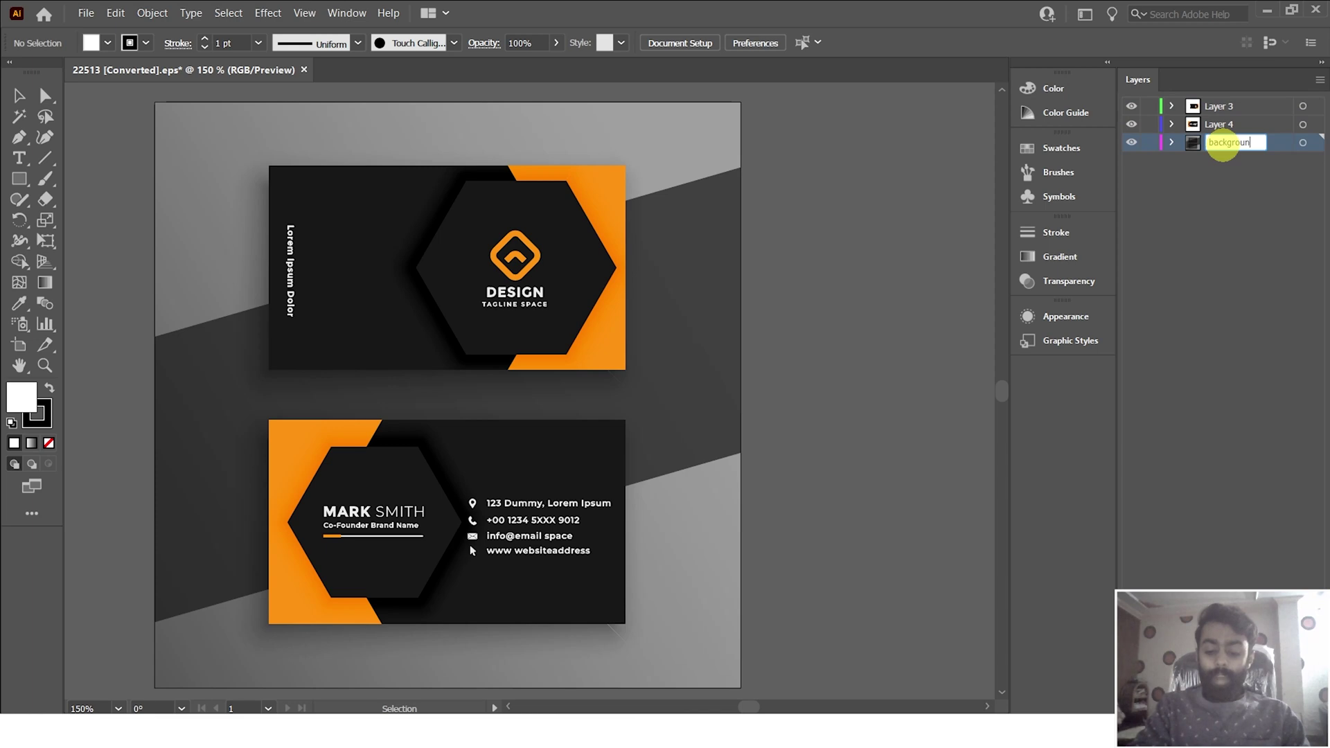
text(d)
key(Return)
- Confirm Layer 4 holds the back card and rename it 'back card'
click(1224, 124)
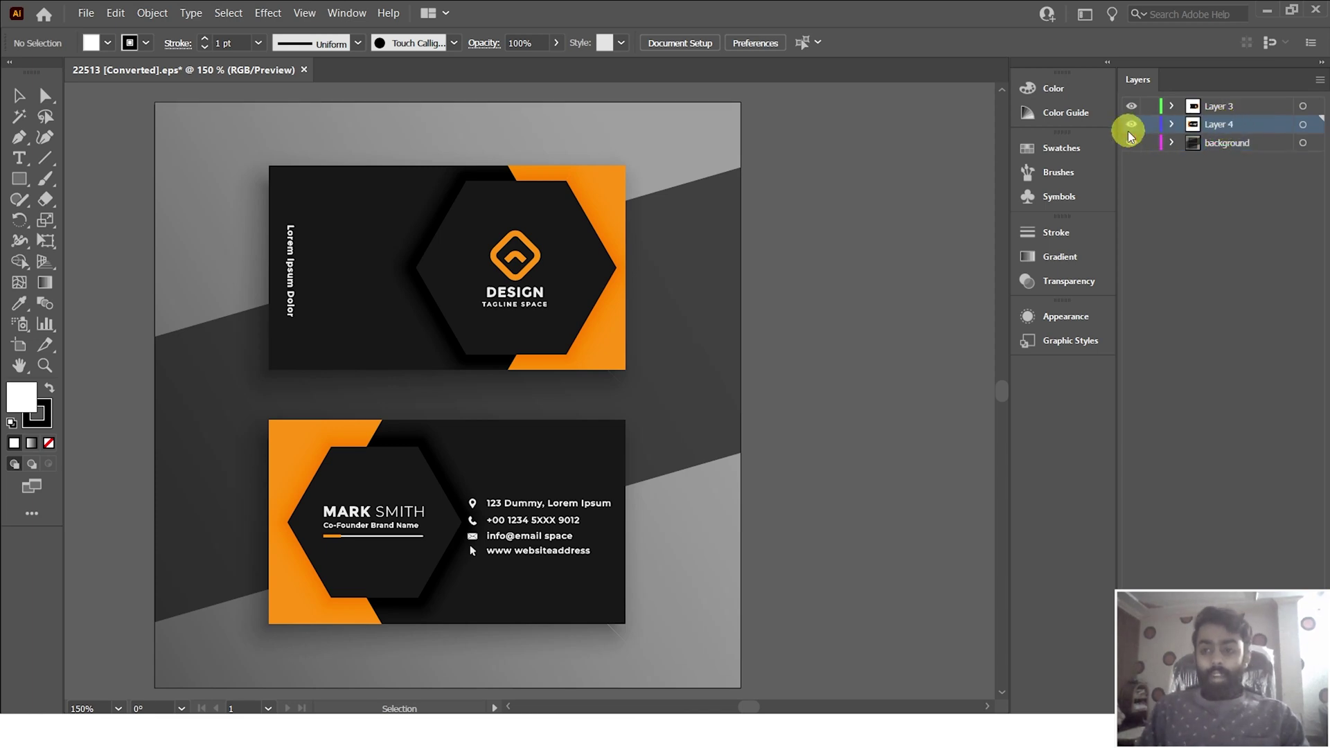
click(1131, 124)
click(1131, 124)
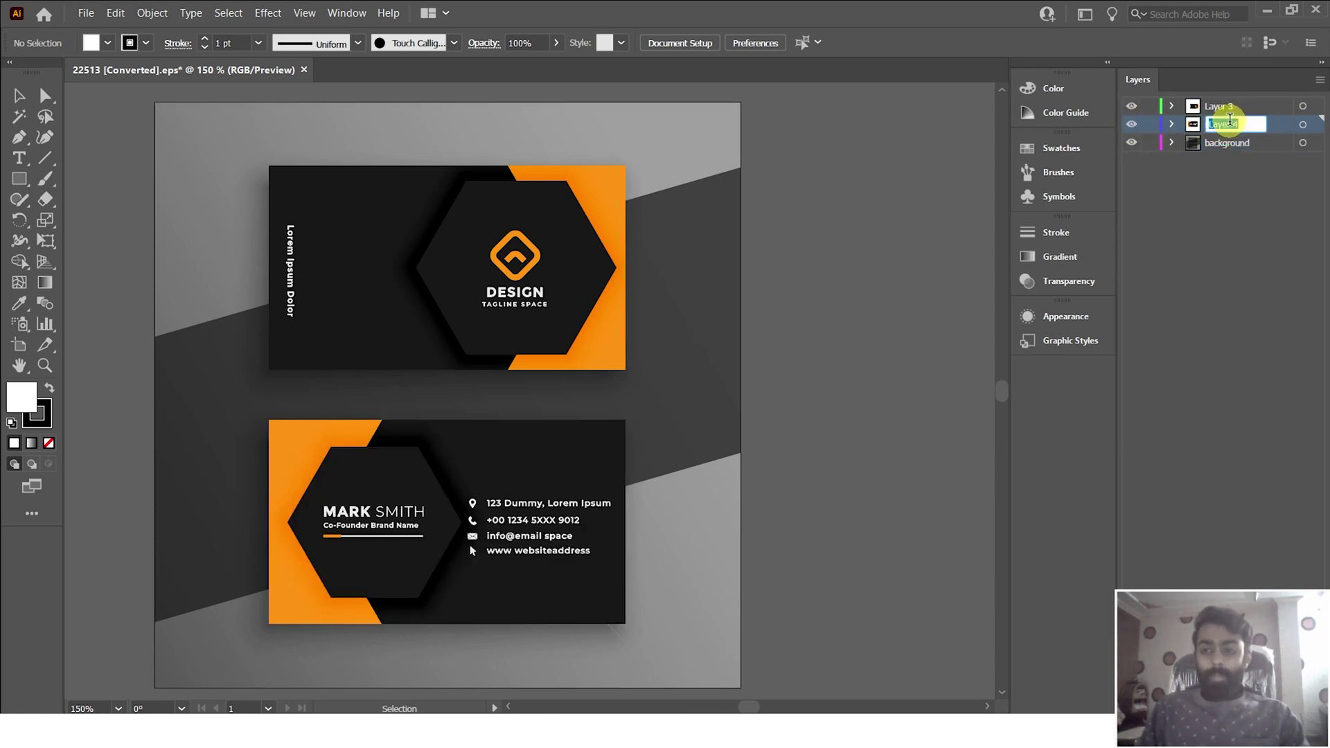
text(back)
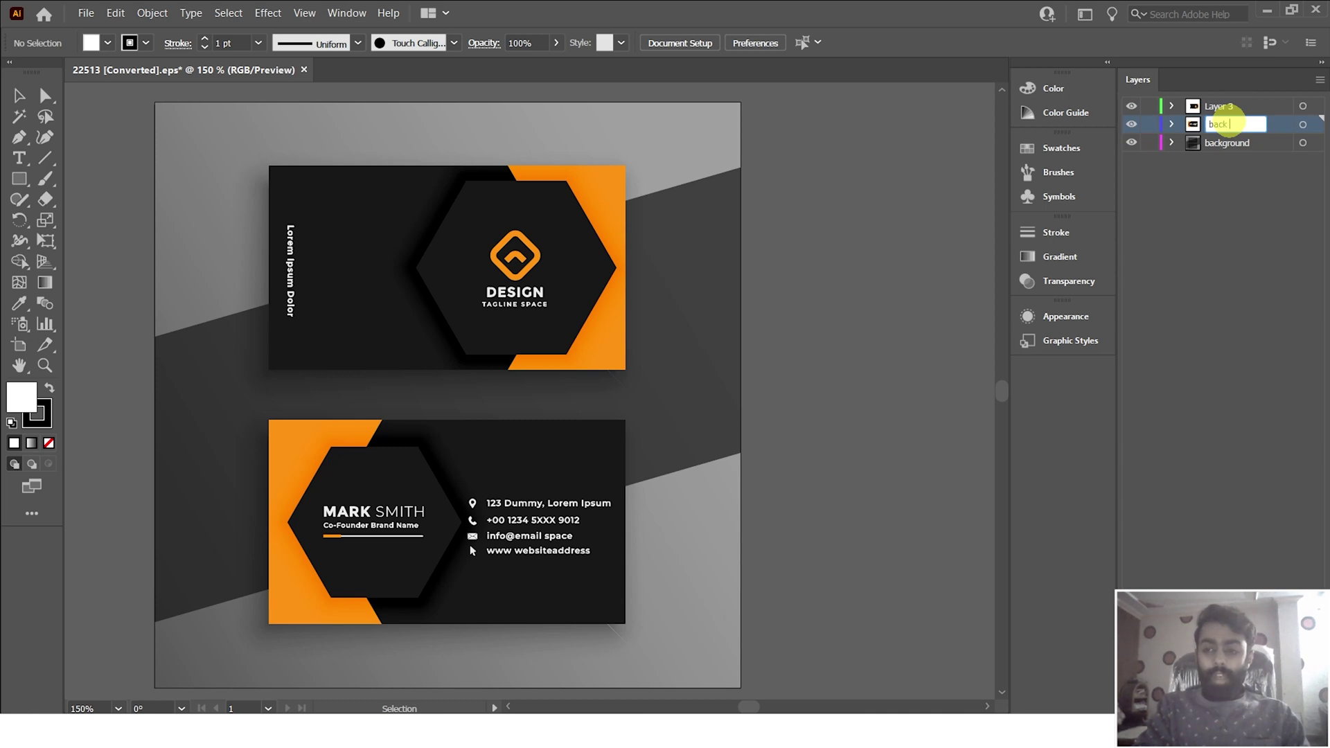
text( card)
key(Return)
- Confirm the top layer holds the front card and rename it 'front card'
click(1158, 110)
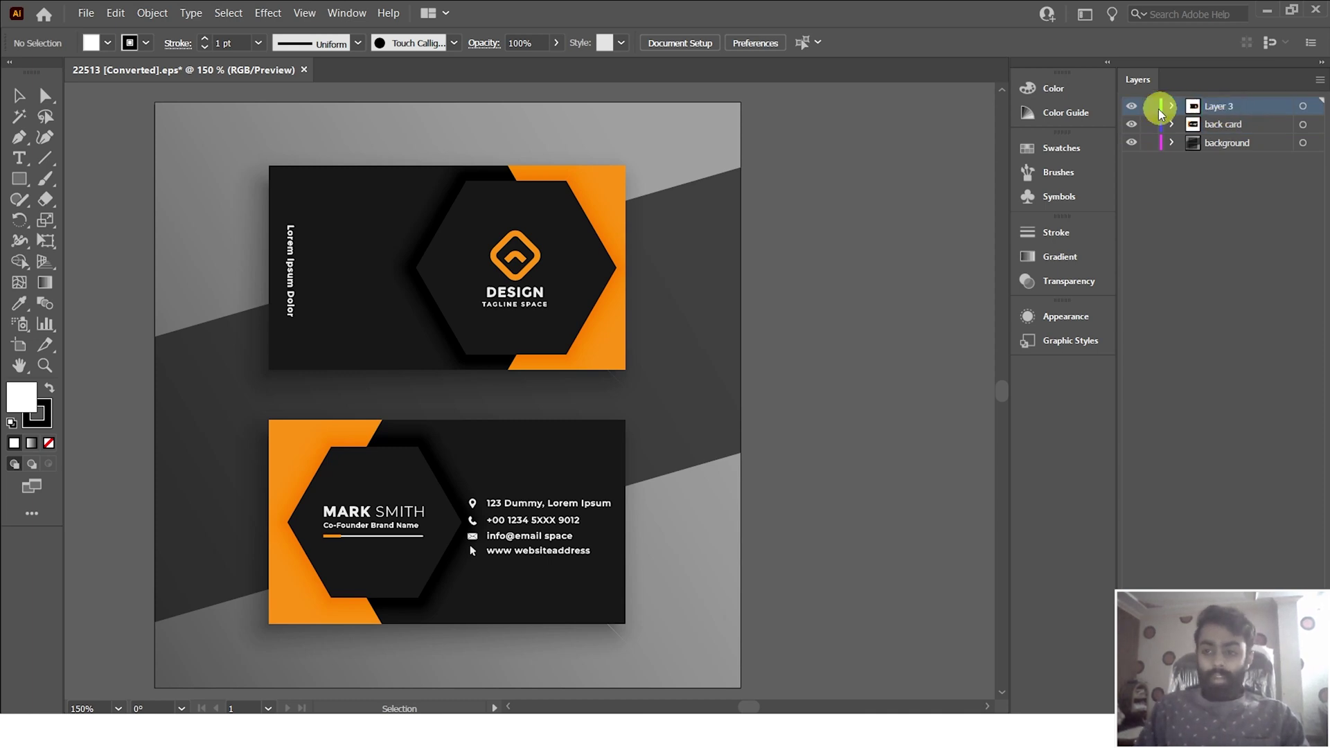
click(1132, 107)
click(1131, 106)
double_click(1222, 107)
text(fr)
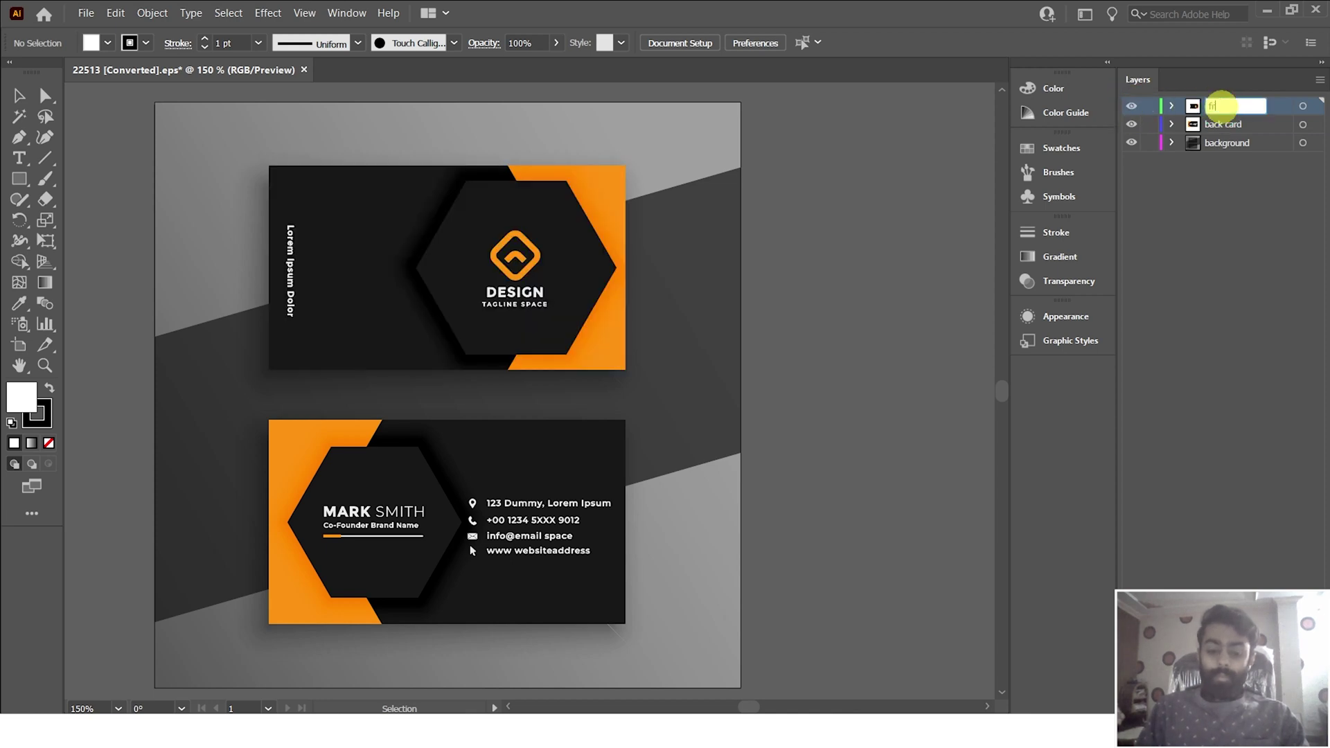
text(ont card)
key(Return)
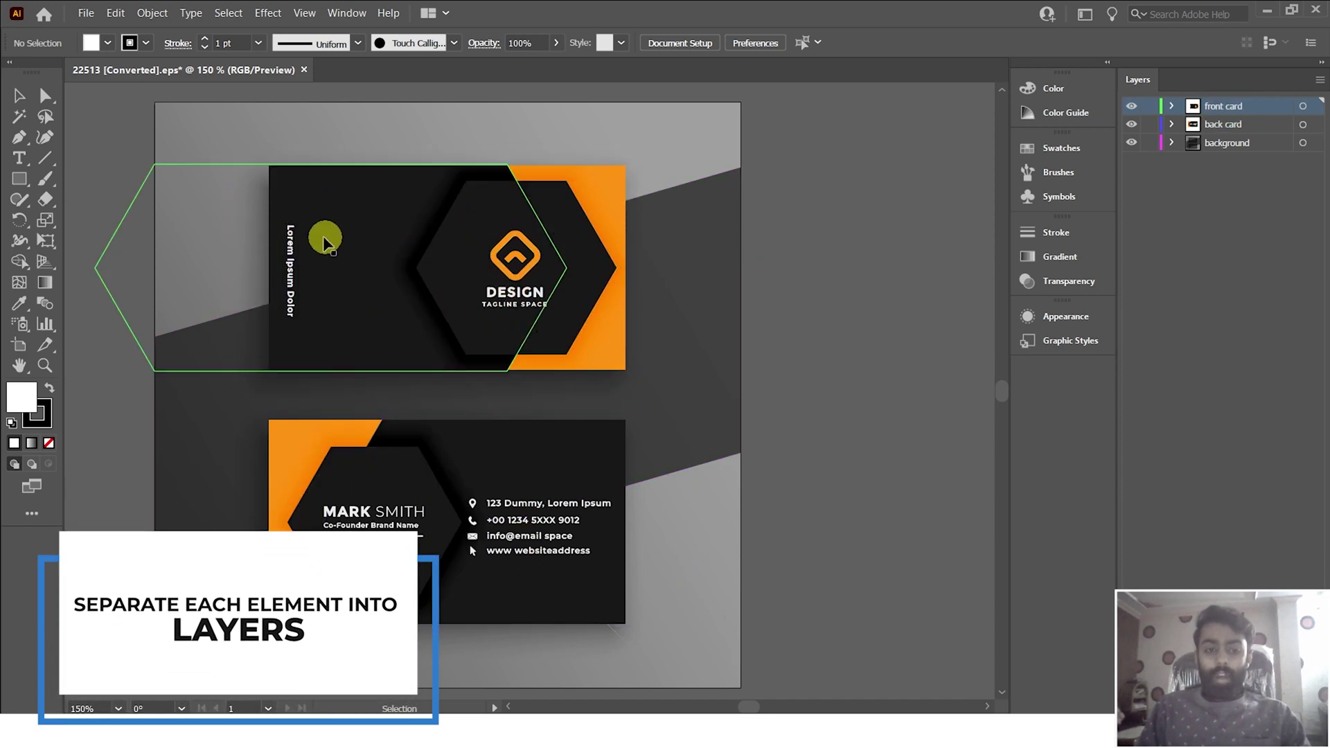
- Select the front card artwork and expand the front card layer to reveal its <Group>
click(364, 202)
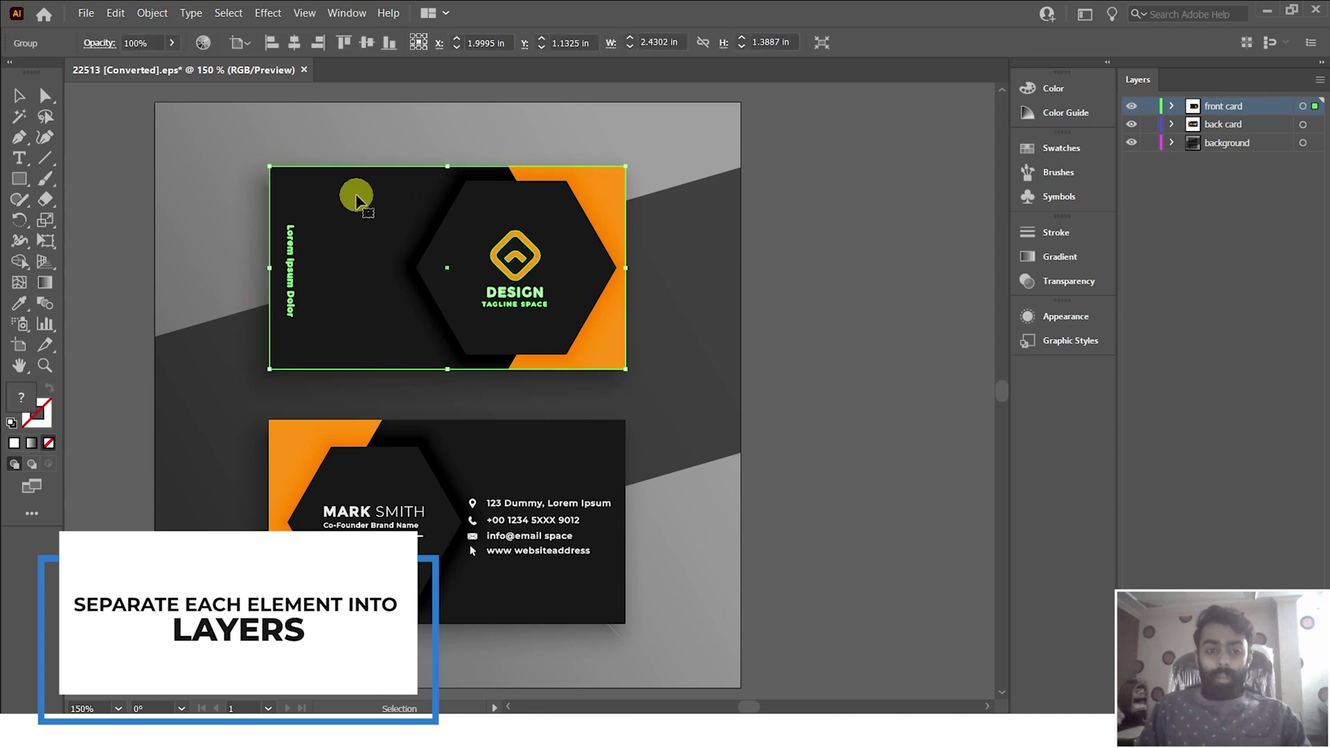
click(516, 294)
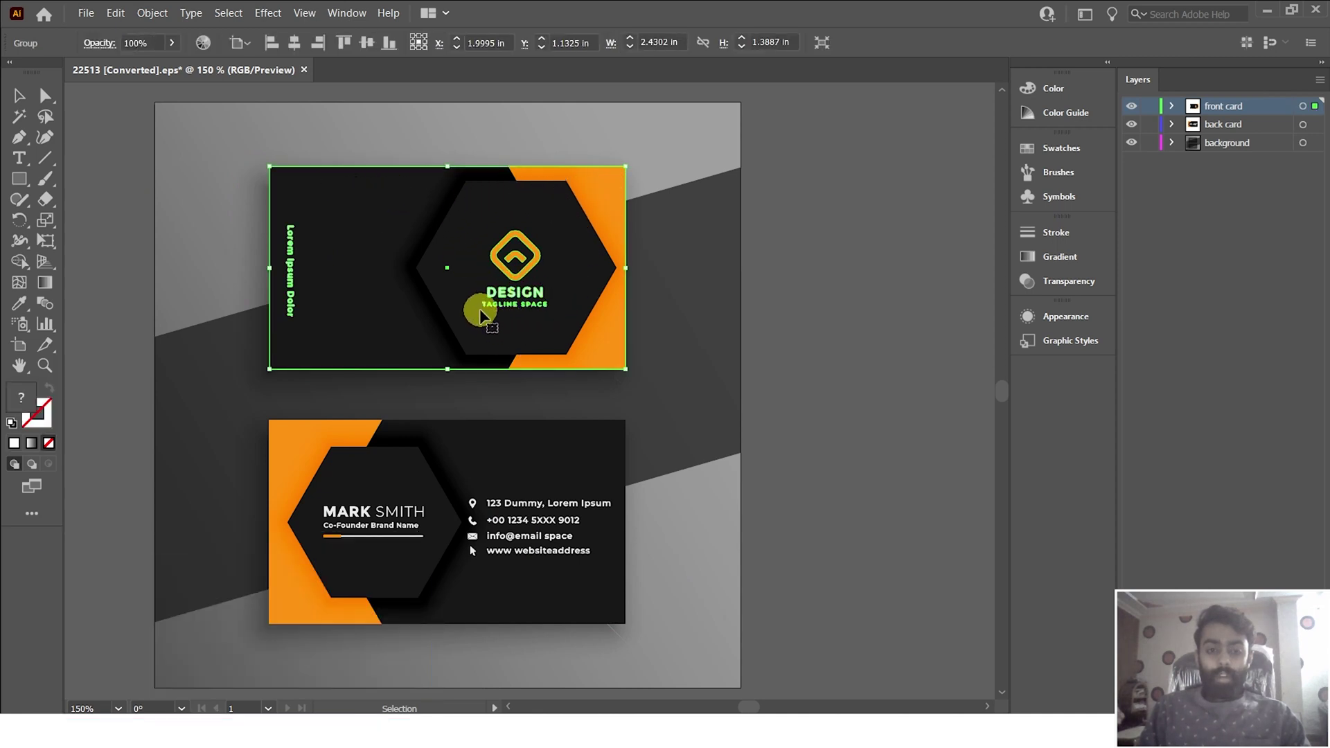
click(294, 240)
click(1025, 149)
click(1212, 108)
click(1172, 108)
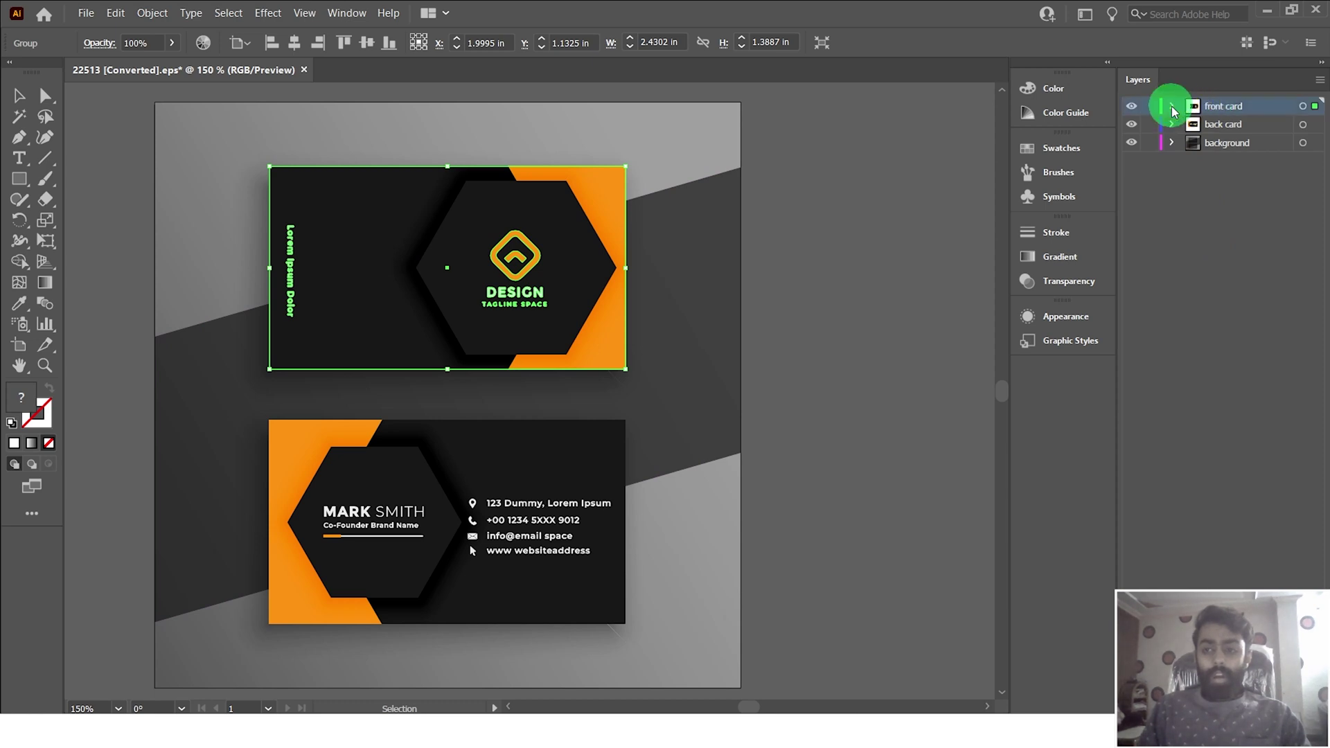
click(1173, 109)
click(1239, 125)
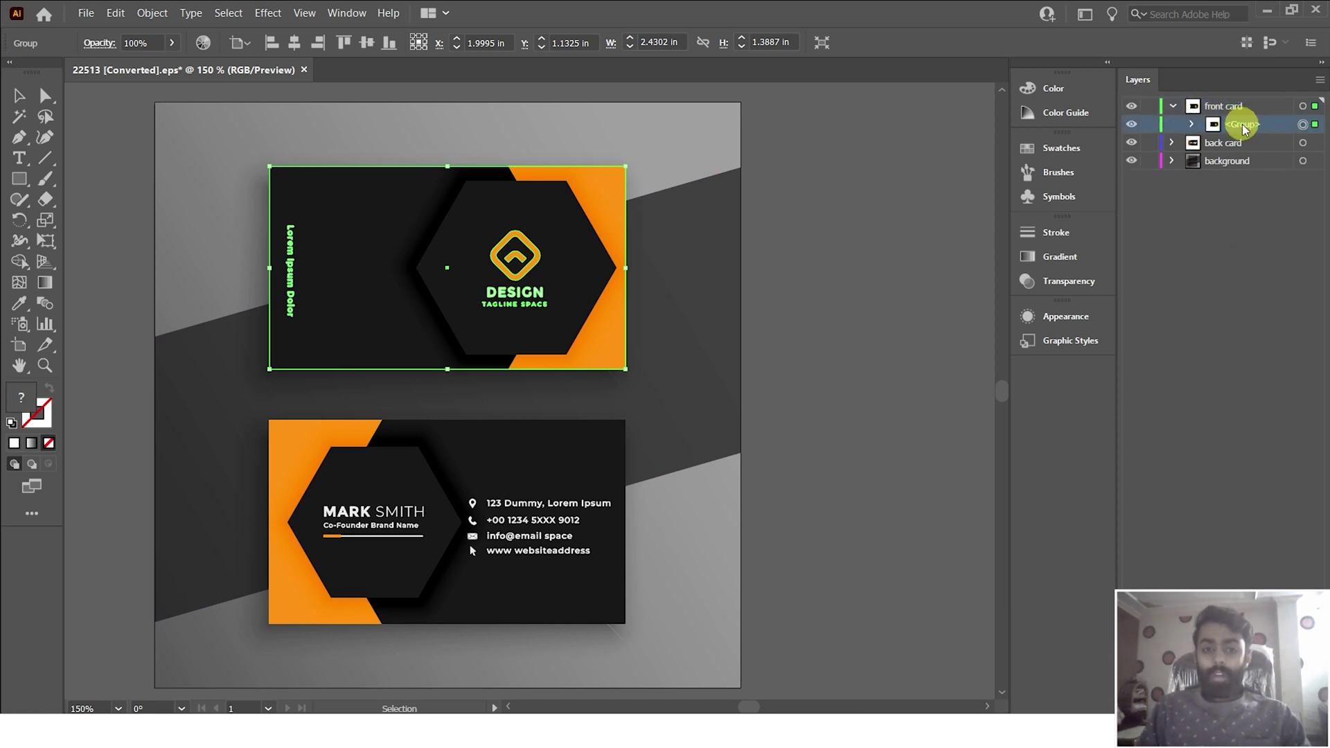
click(1131, 124)
click(1131, 125)
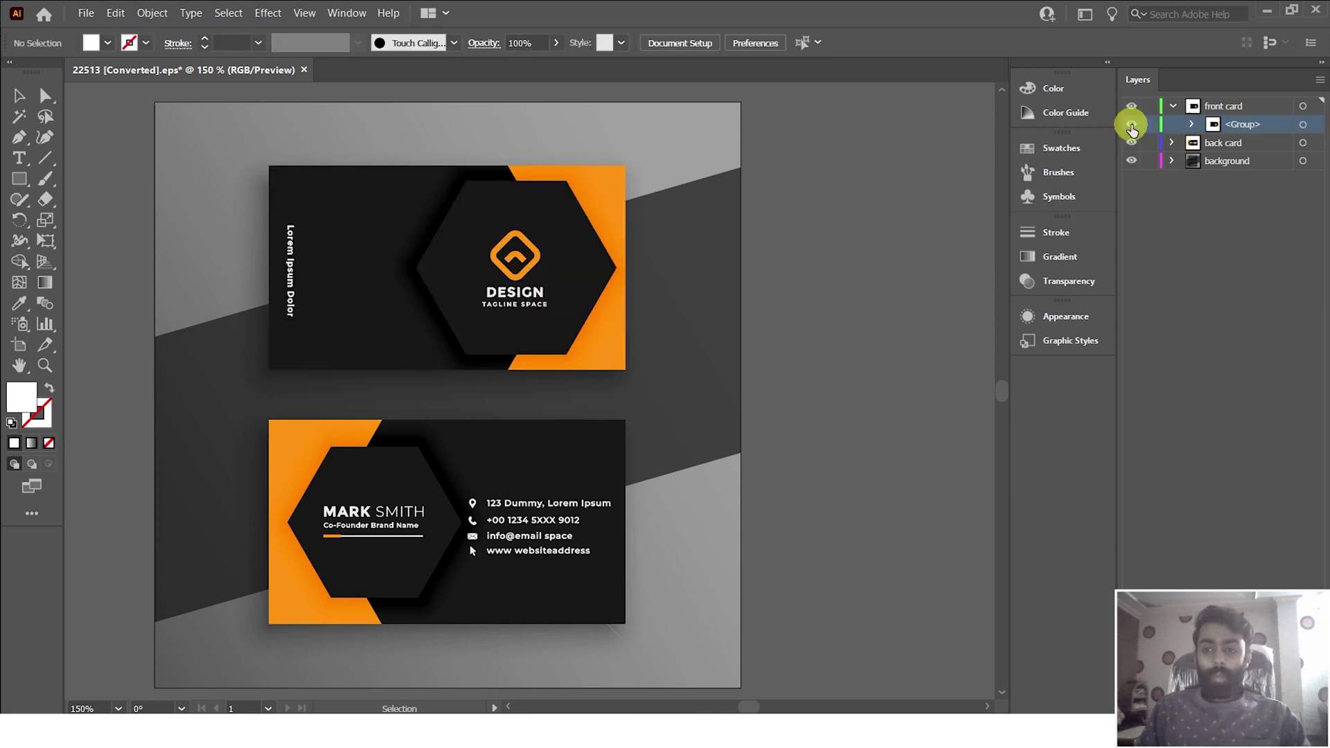
- Expand the front card <Group> and toggle sublayers to find the DESIGN logo, side text and orange shapes
click(1192, 125)
click(1167, 144)
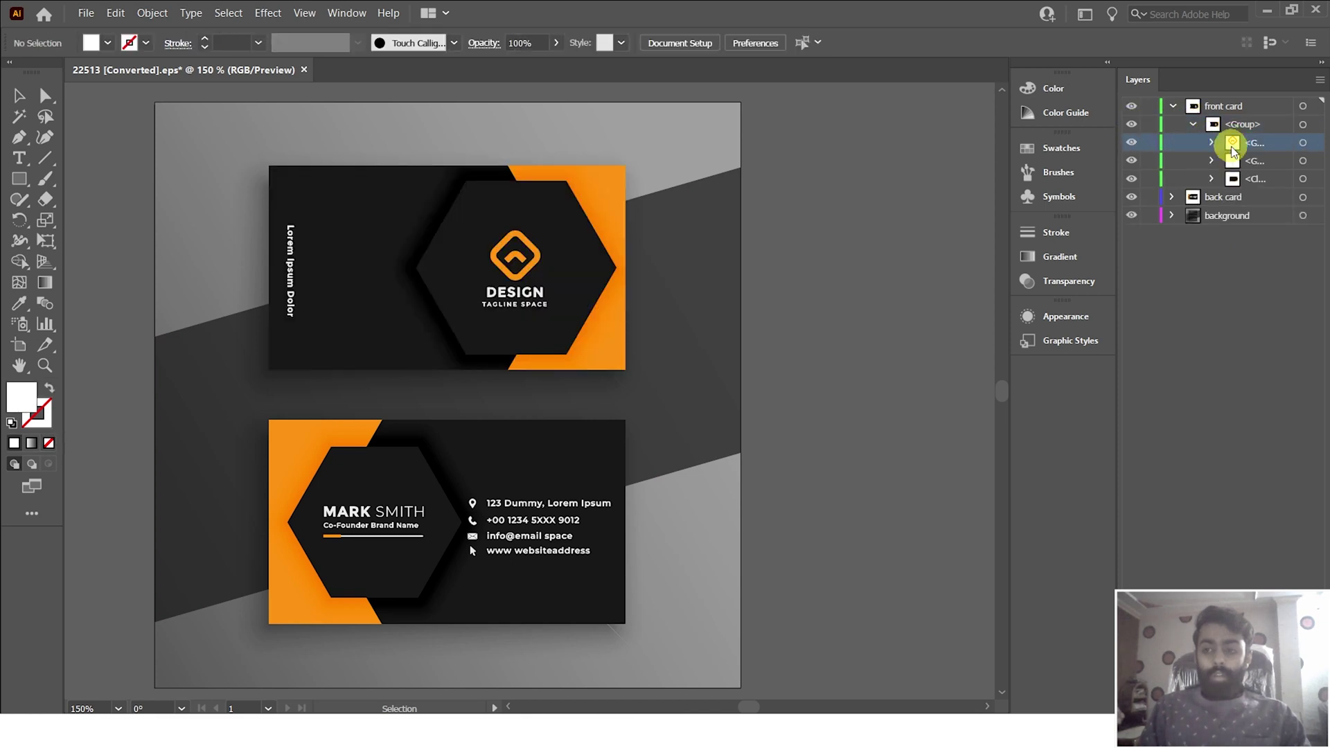
click(1132, 147)
click(1132, 147)
click(1132, 161)
click(1131, 161)
click(1132, 179)
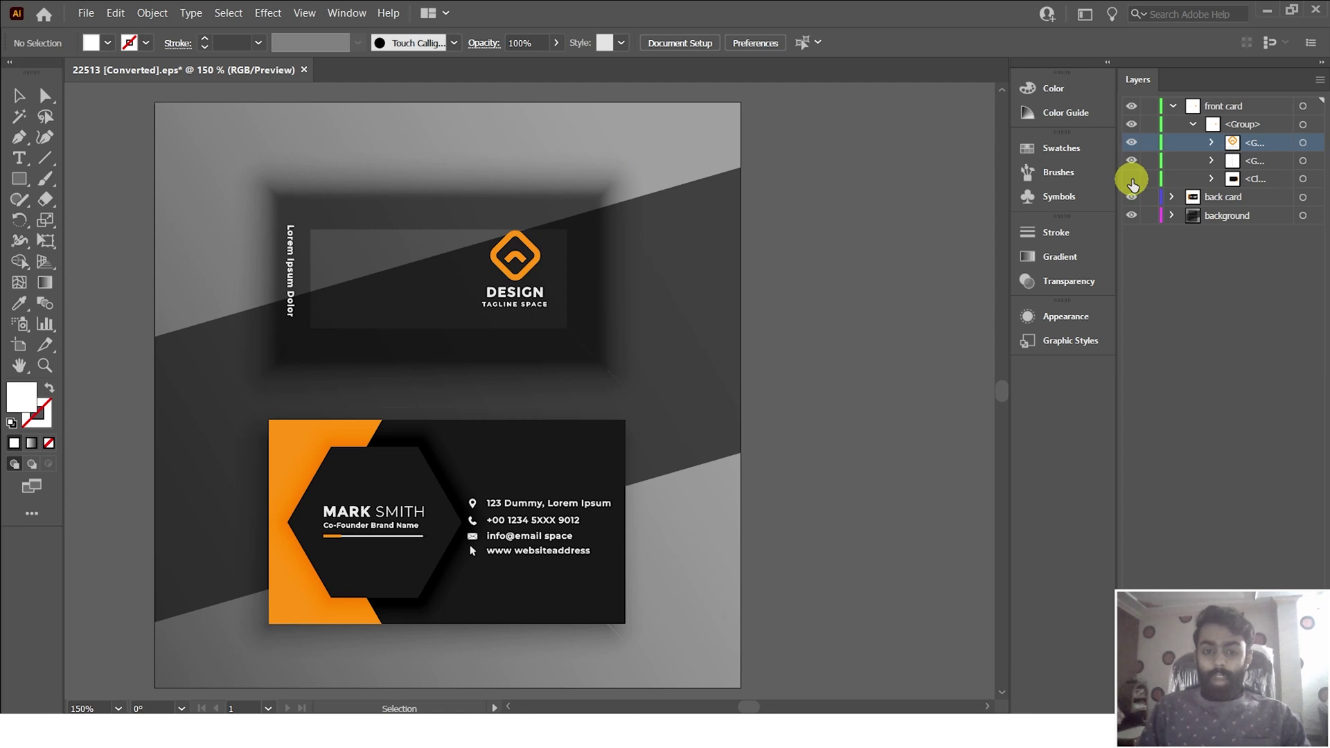
click(1132, 179)
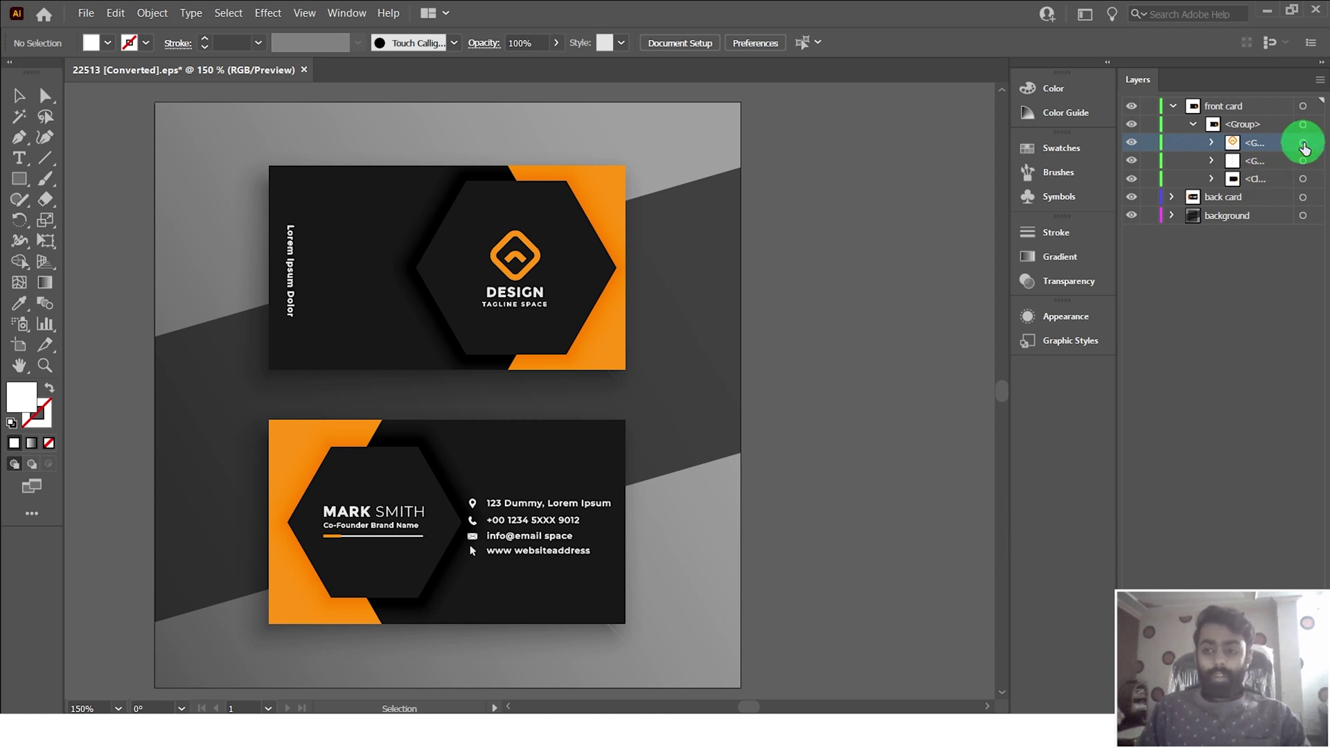
- Cut the DESIGN logo from the front card group and paste it in place on a new layer
click(1302, 146)
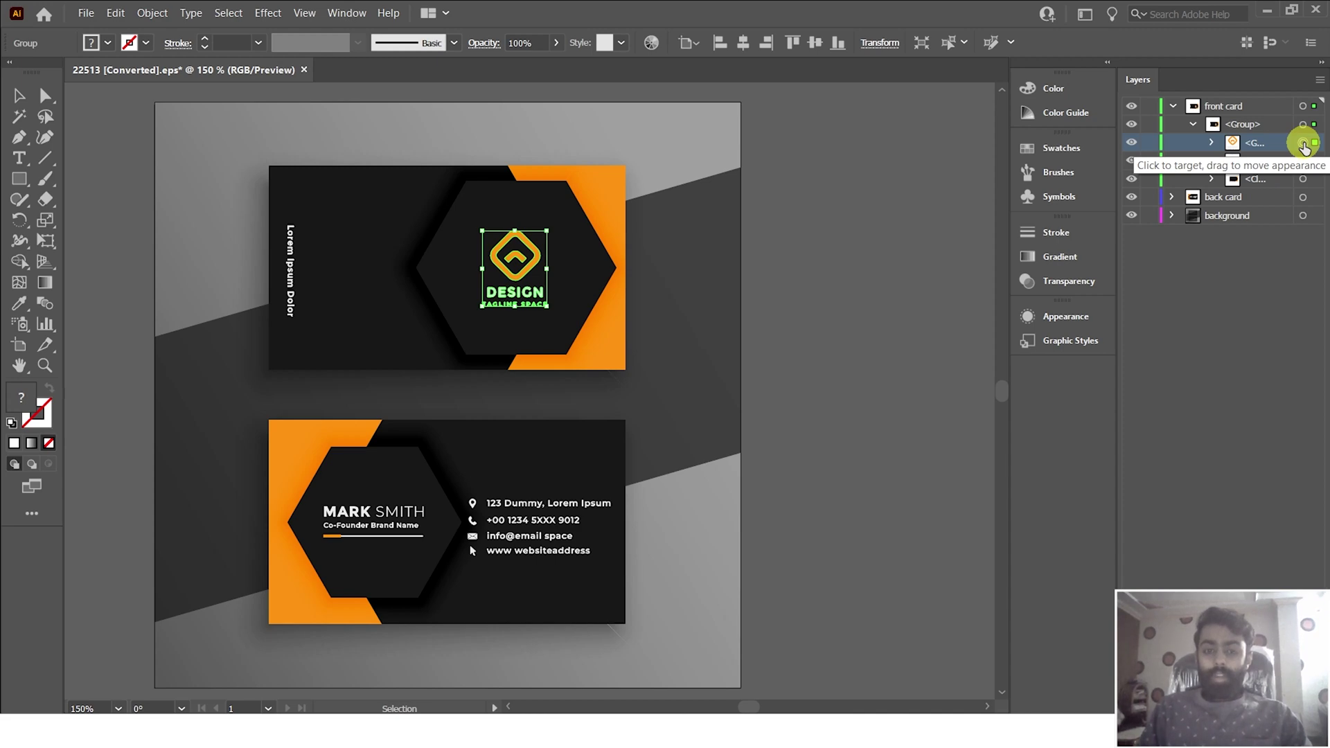
key(Delete)
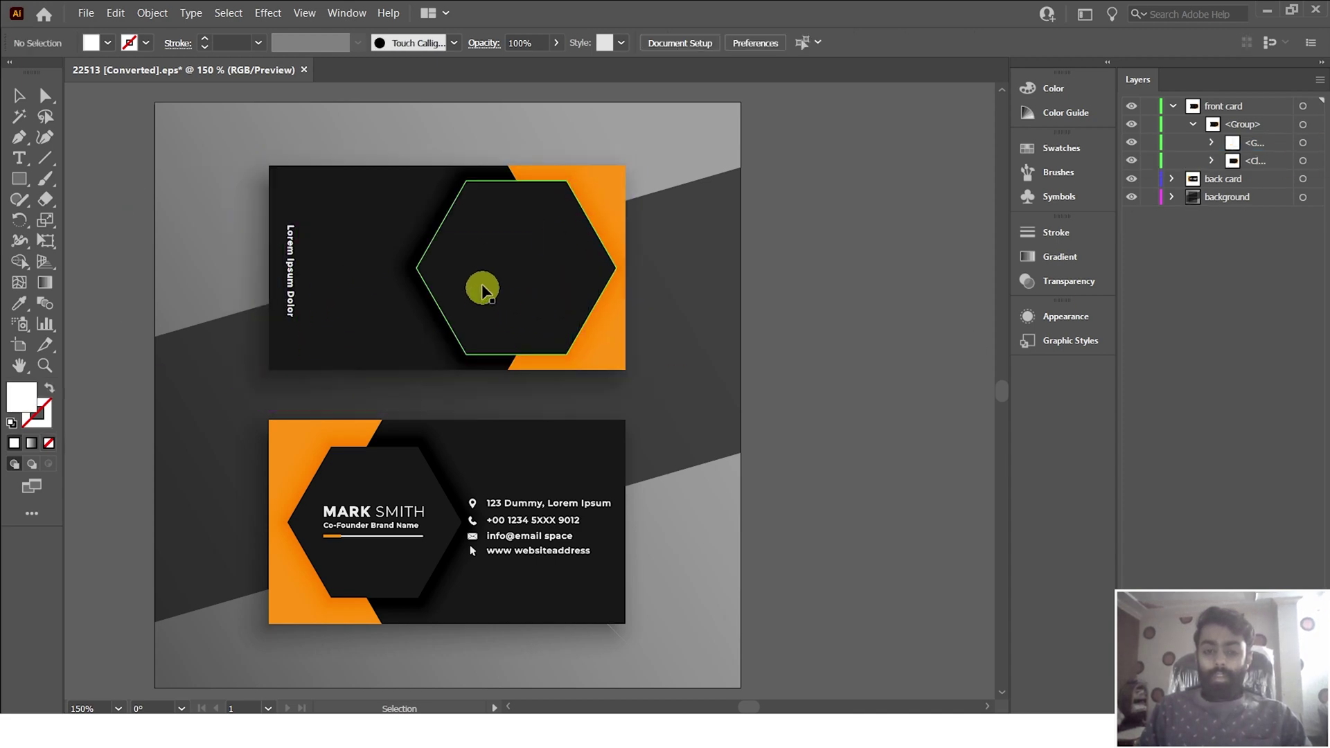
click(1200, 109)
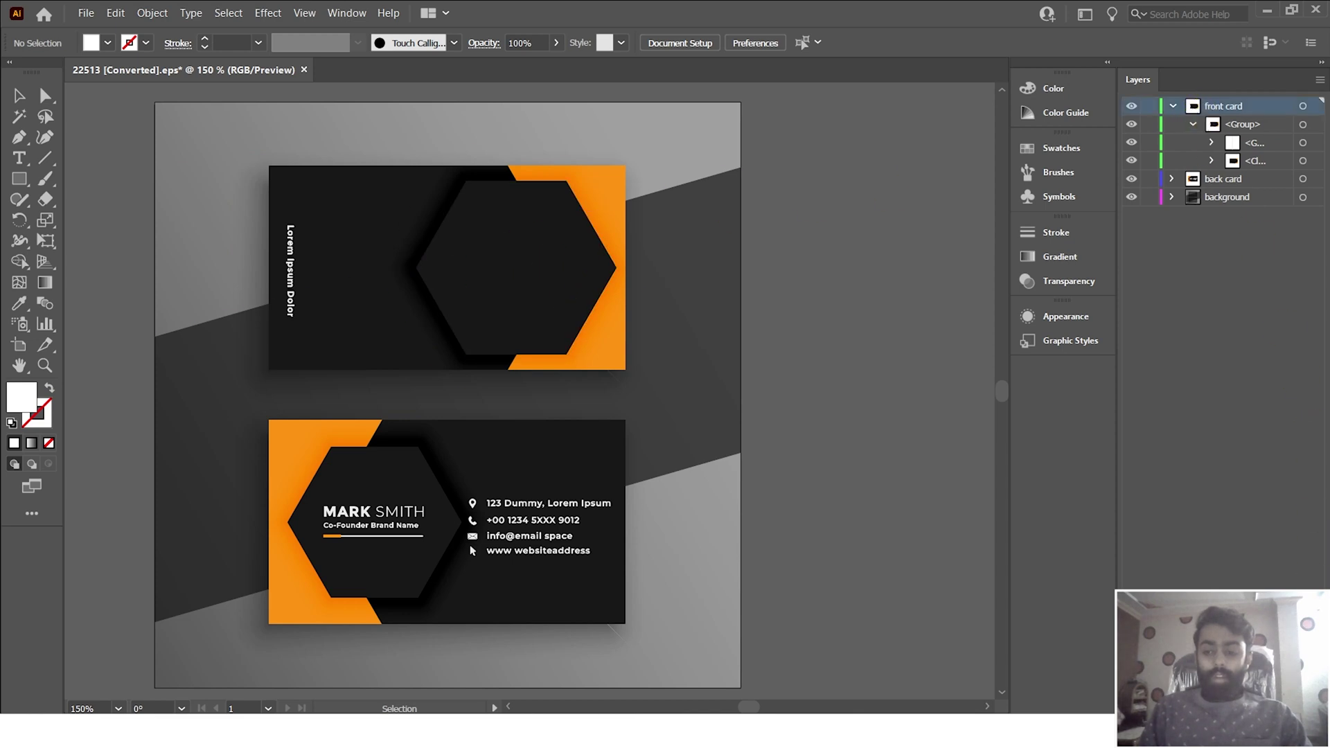
key(ctrl+l)
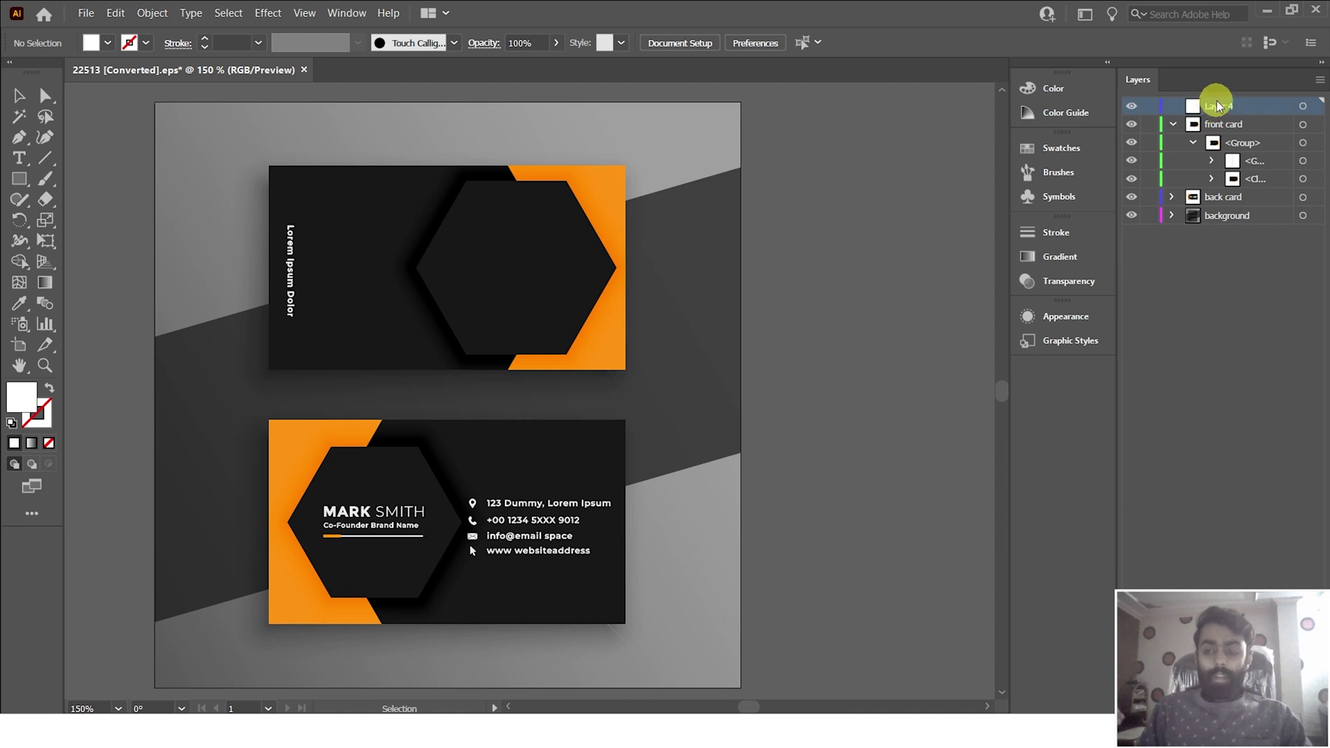
key(ctrl+v)
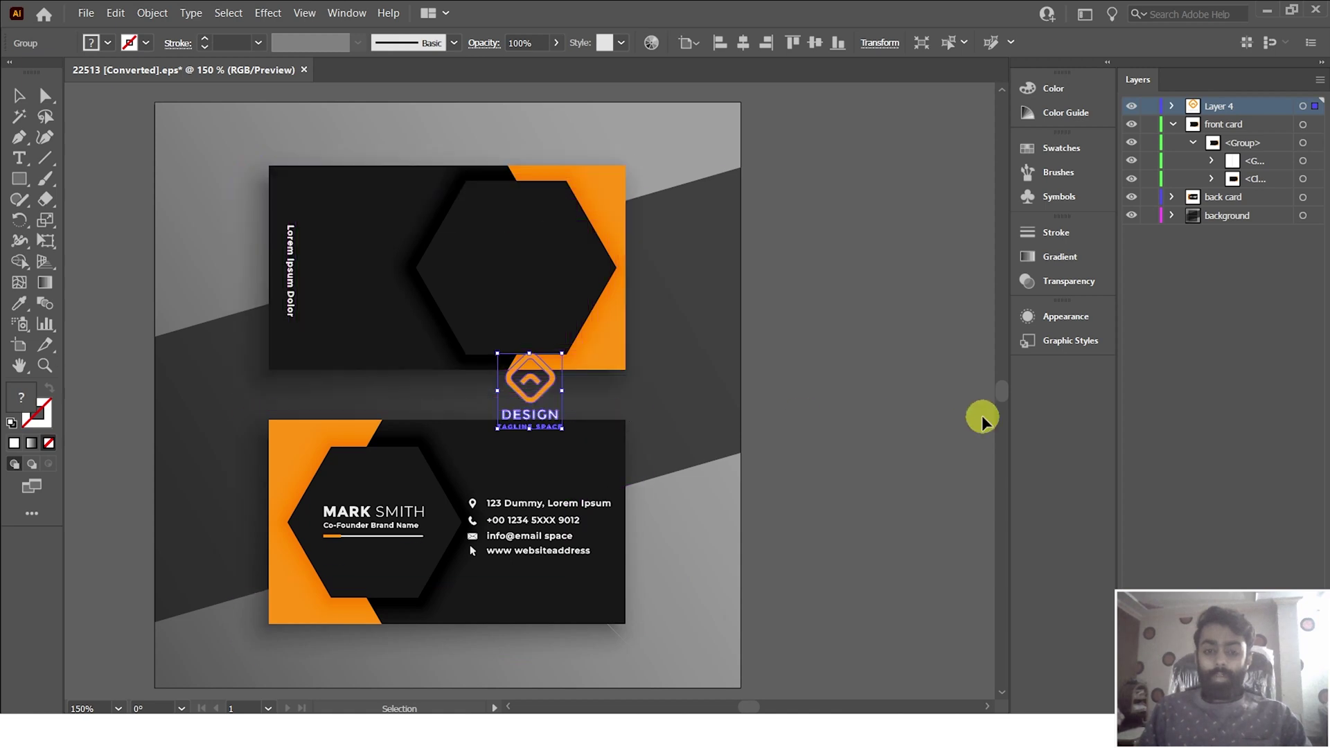
key(a)
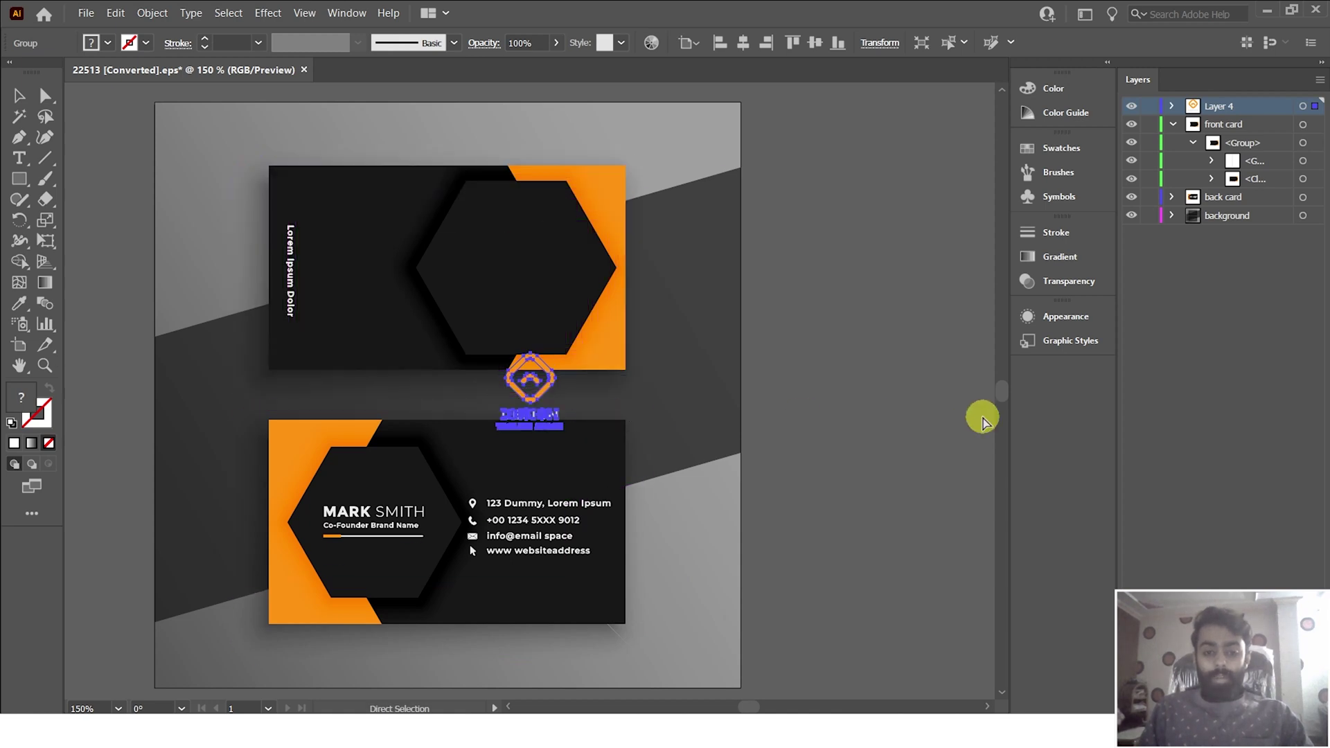
key(ctrl+z)
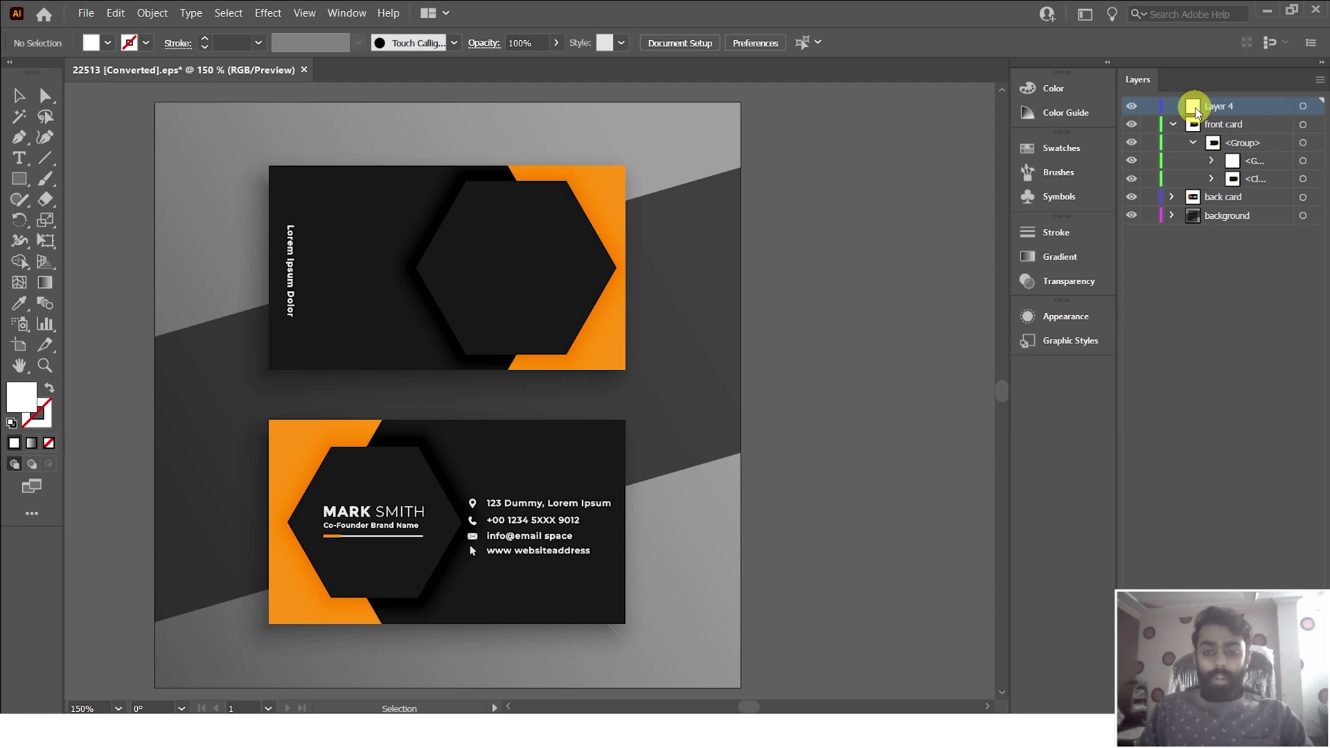
key(ctrl+v)
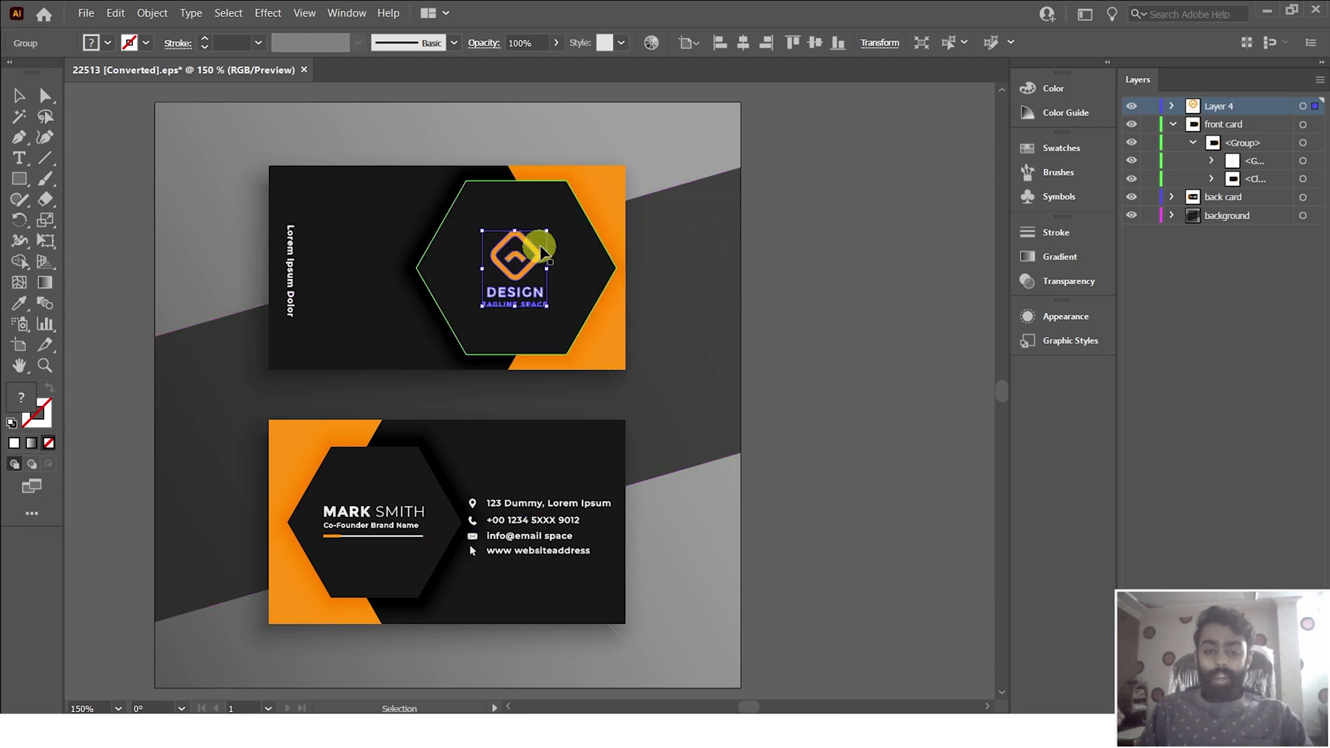
- Cut the vertical Lorem Ipsum Dolor text from the group and paste it in front on a new layer
click(1246, 178)
click(1232, 163)
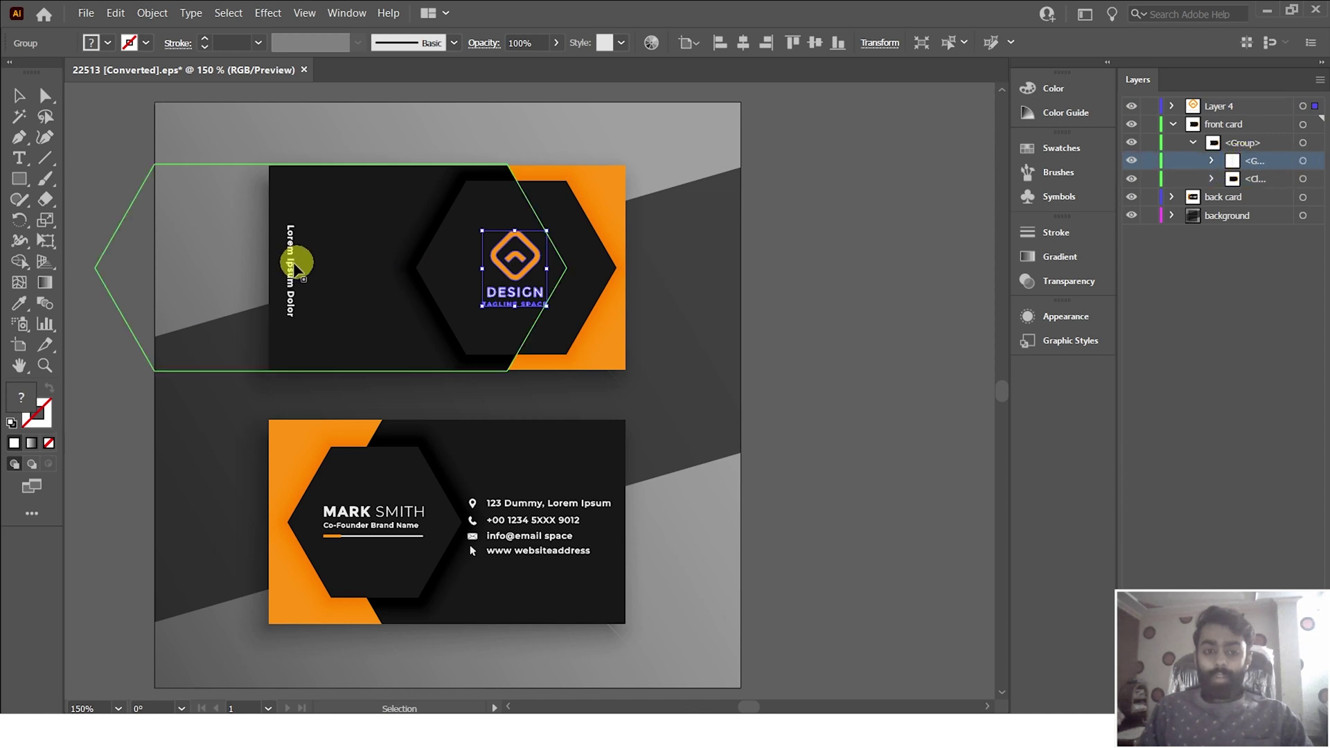
click(1303, 162)
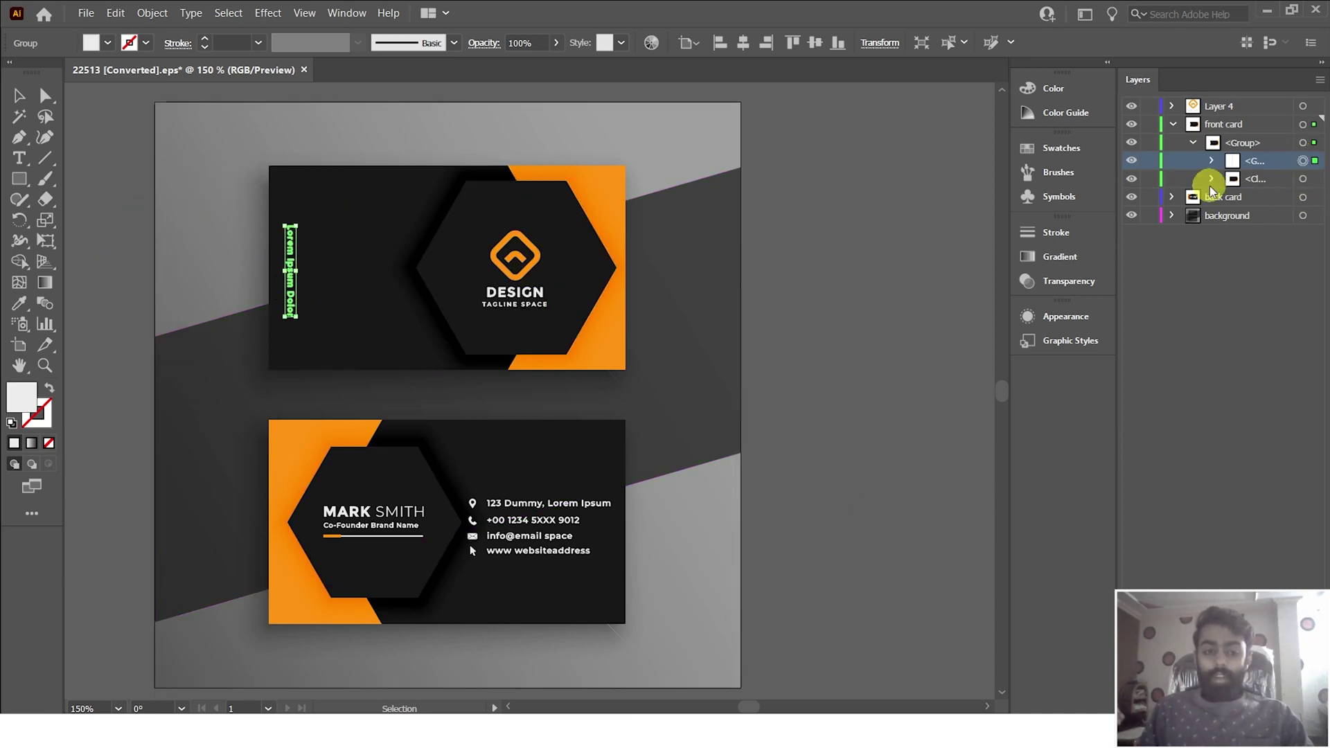
key(Delete)
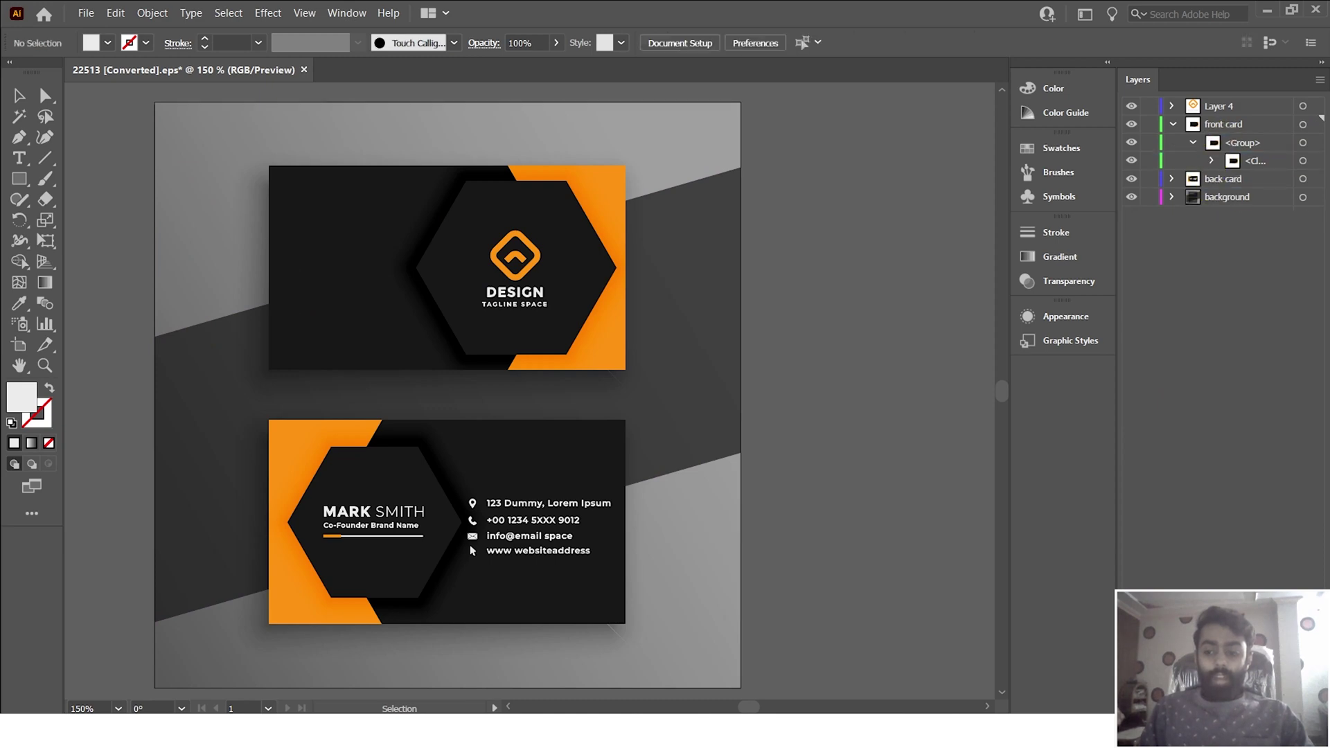
key(ctrl+l)
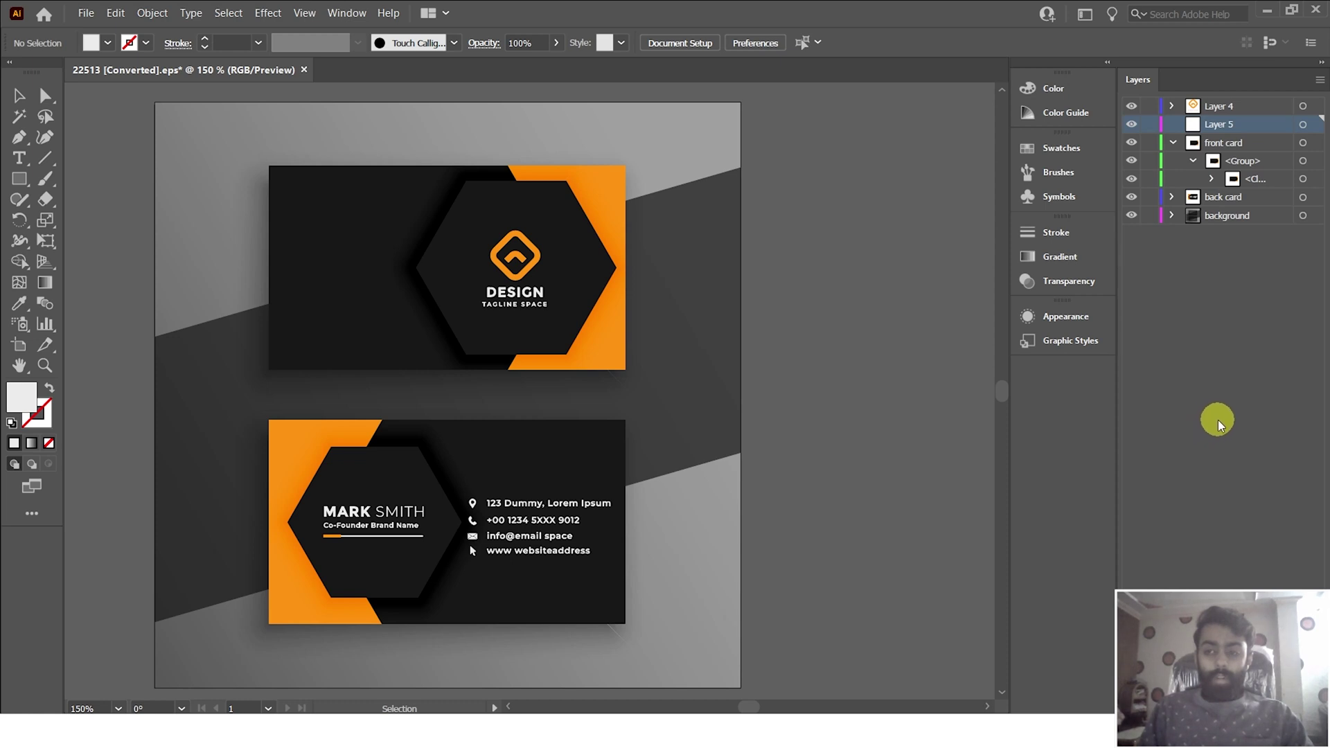
key(ctrl+f)
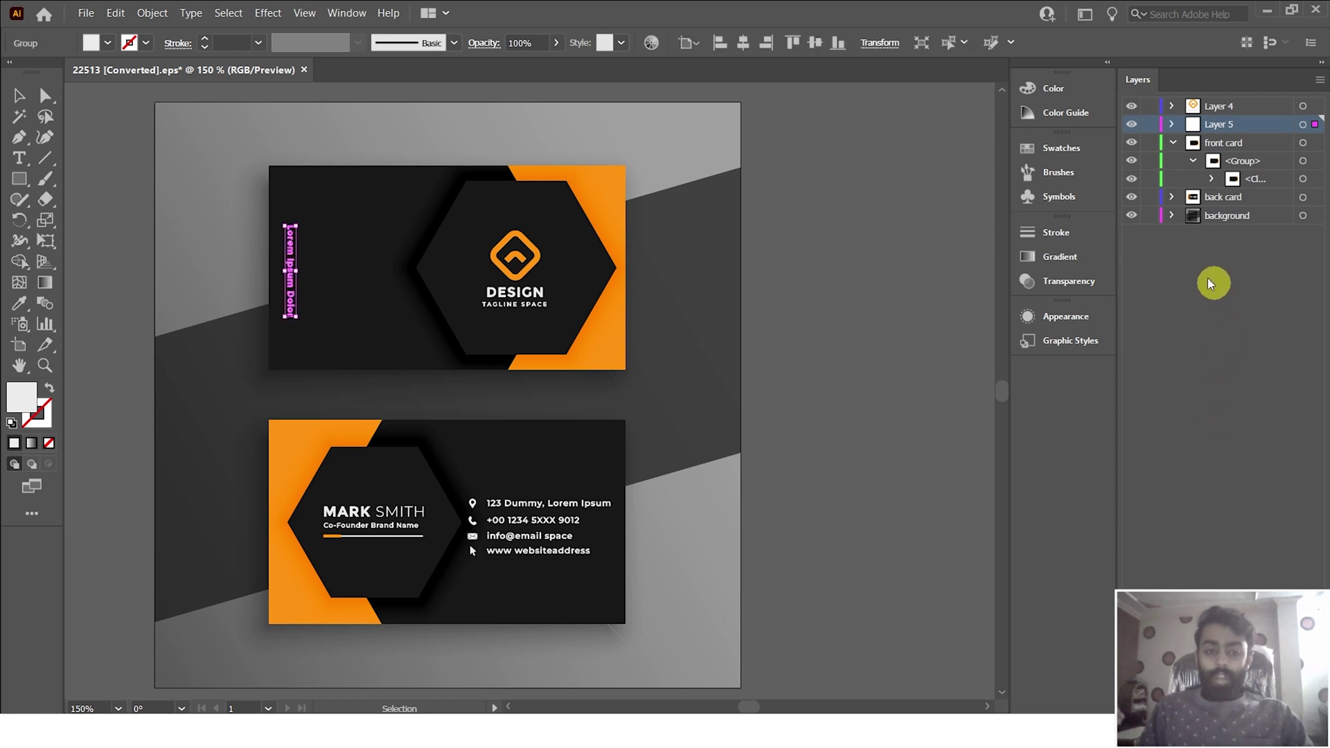
- Rename the Lorem Ipsum text layer to 'web text'
click(1131, 124)
click(1131, 124)
double_click(1215, 123)
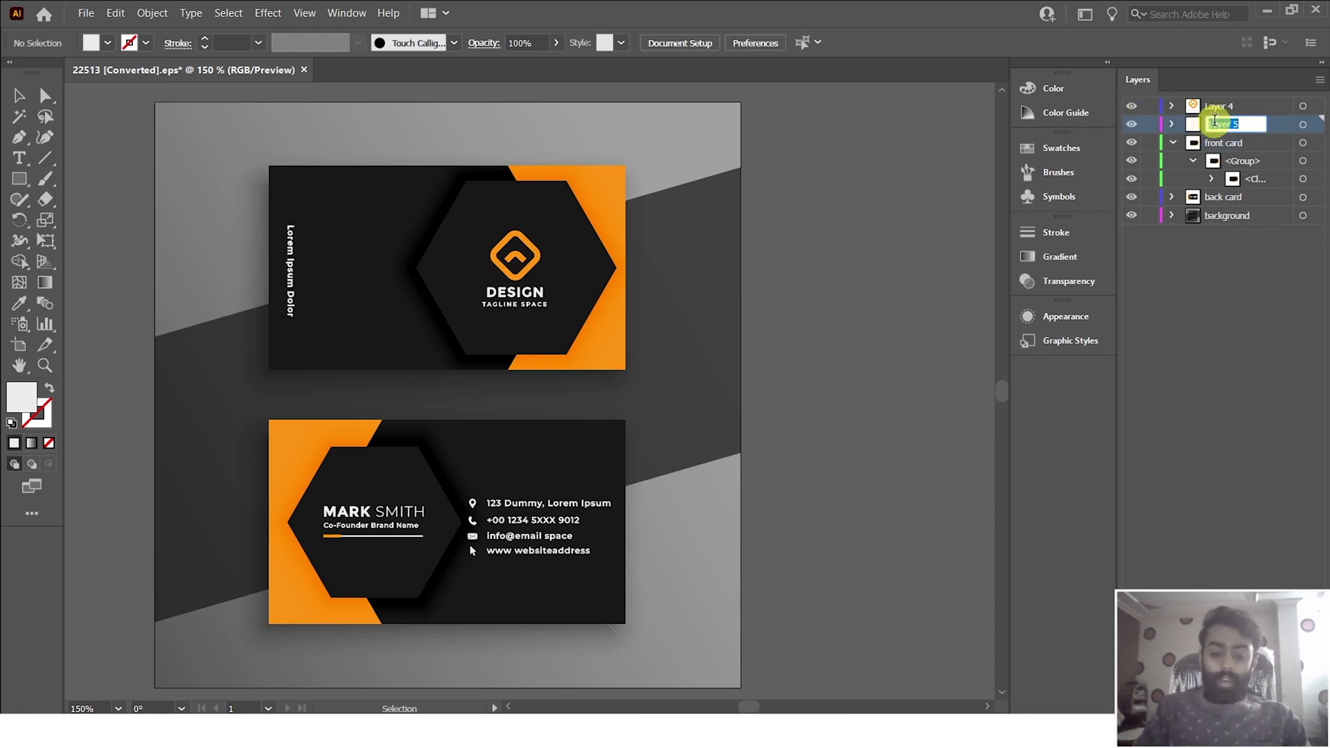
text(web text)
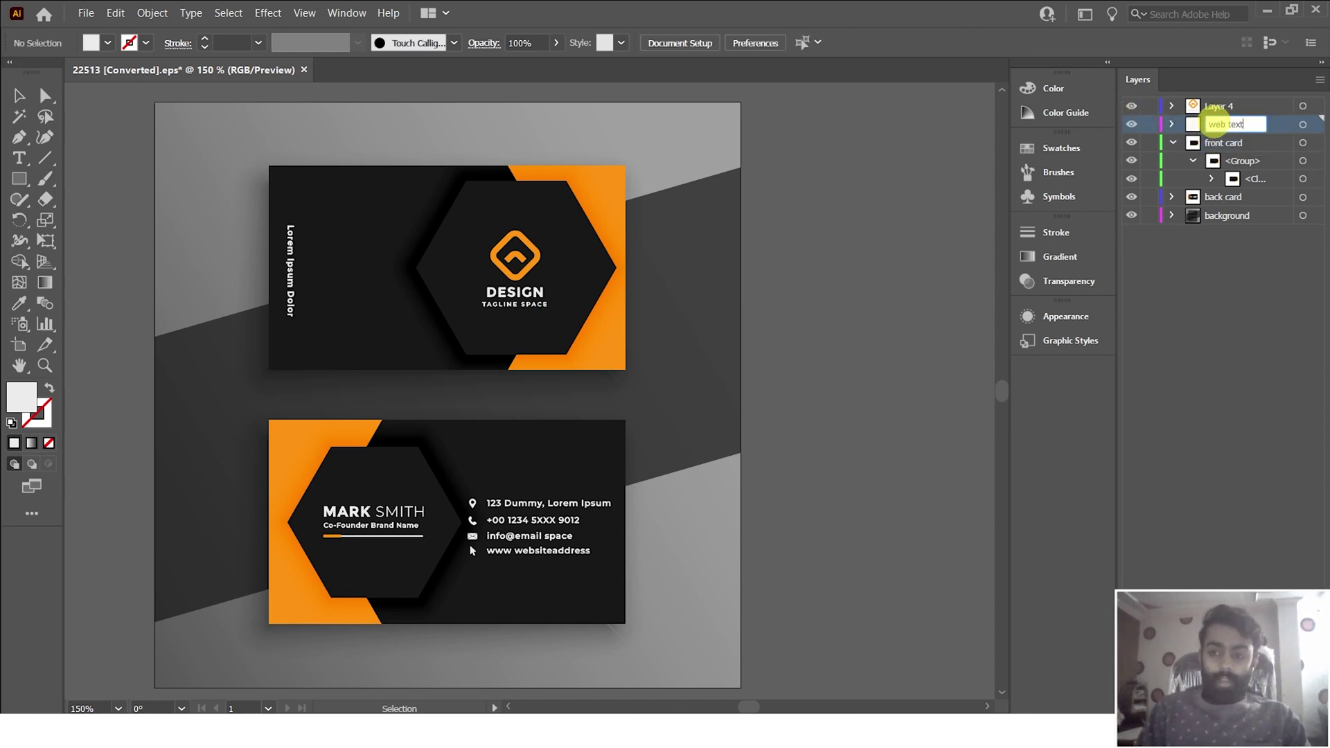
- Rename the logo's Layer 4 to 'logo layer'
double_click(1219, 107)
text(logo layer)
click(1205, 125)
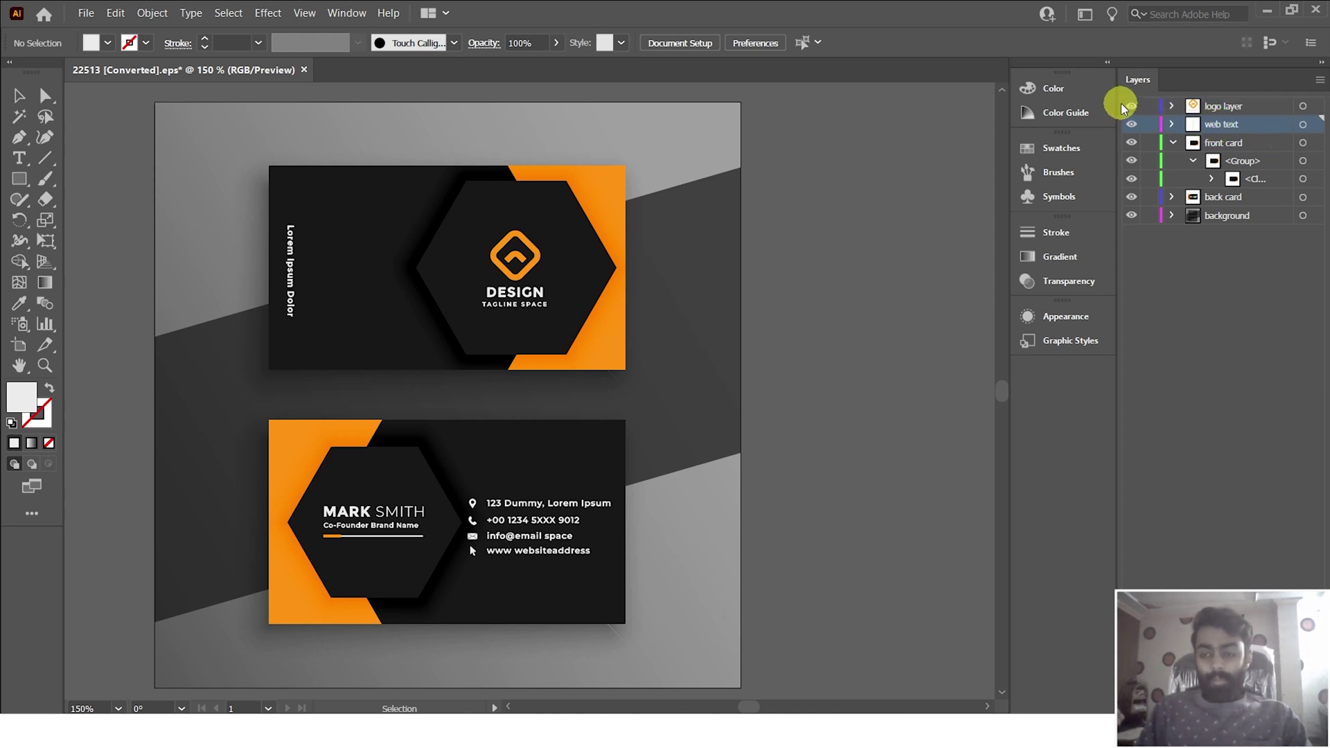
- Toggle visibility of the logo and front card layers to check them, then select the front card's group
click(1132, 107)
click(1132, 107)
click(1140, 108)
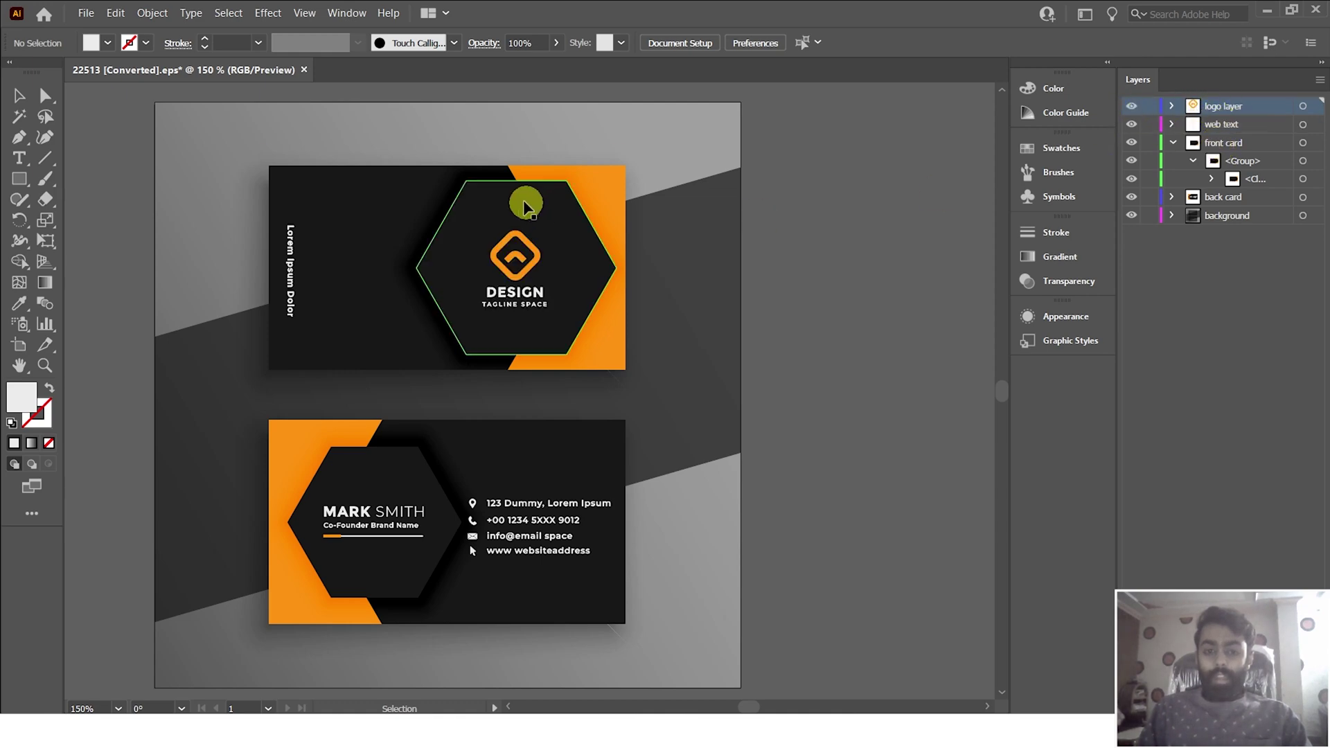
click(1132, 163)
click(1132, 163)
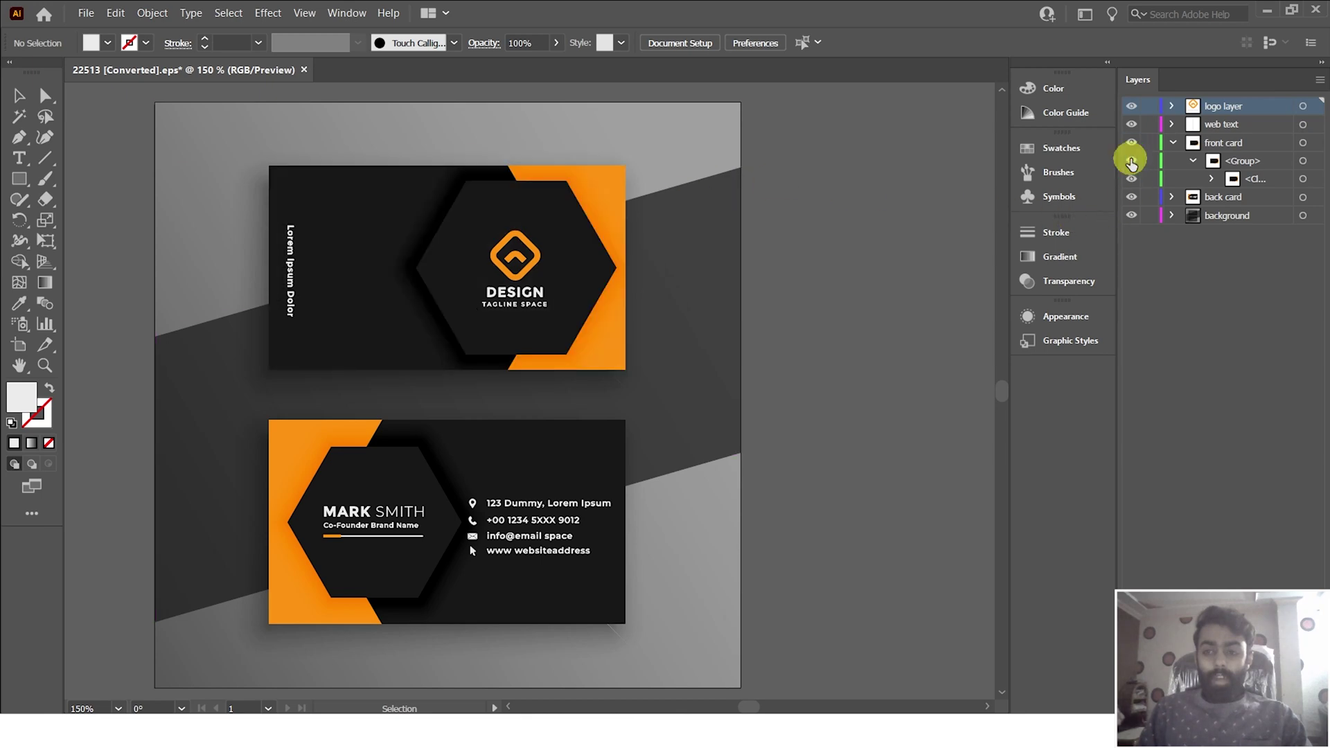
click(1219, 161)
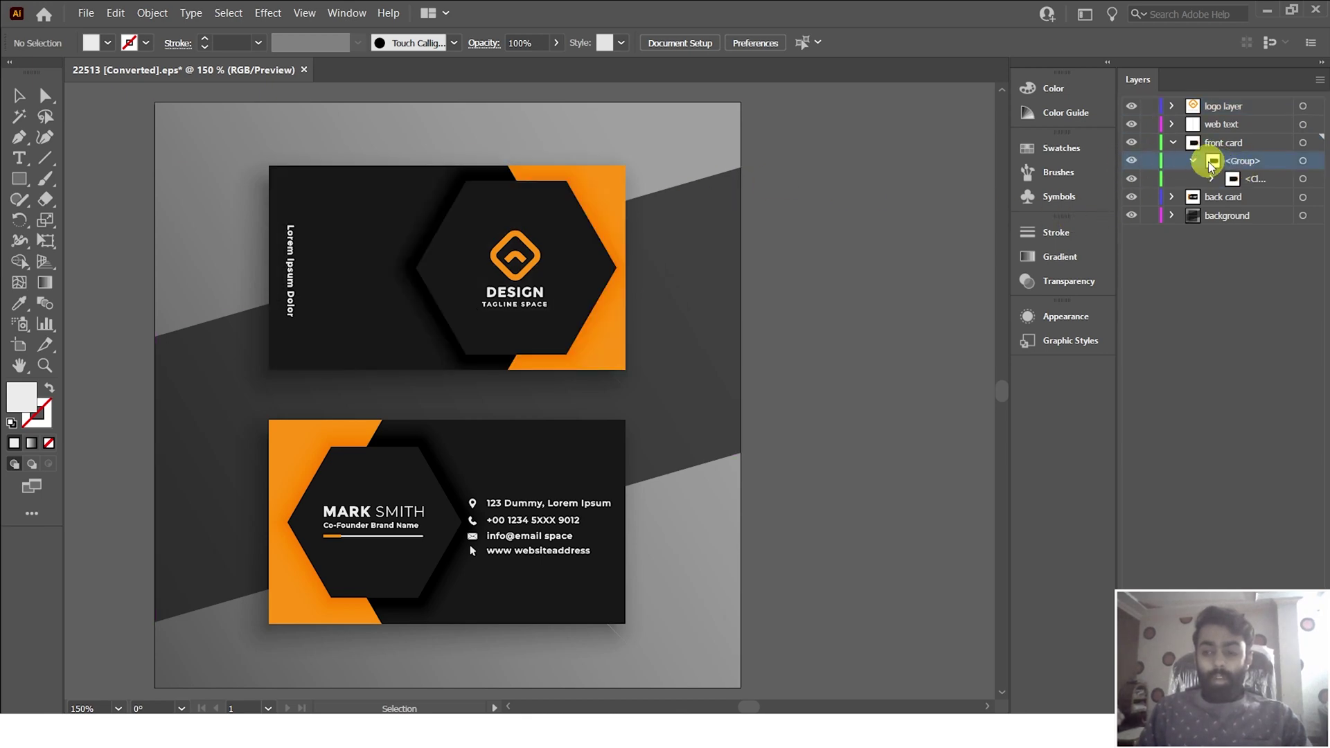
- Expand the front card's clipped group and toggle its second shape to find the black hexagon artwork
click(1229, 181)
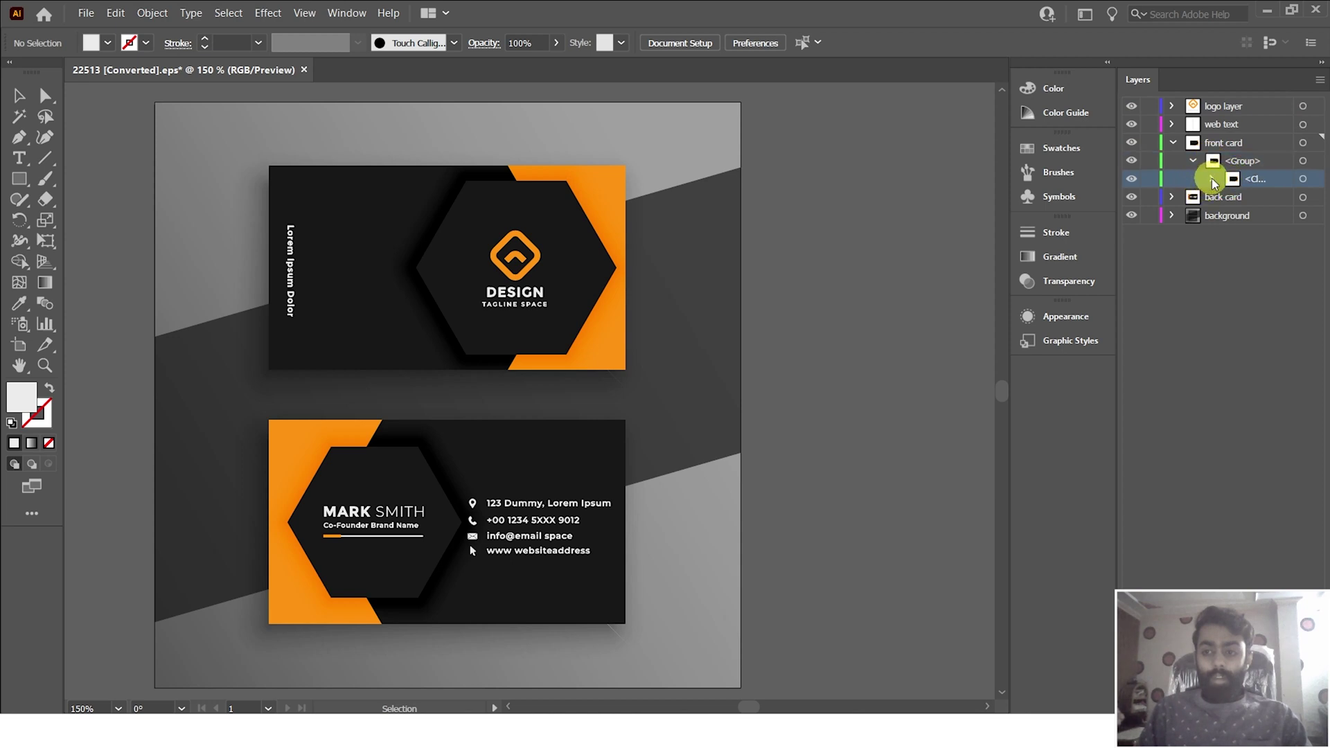
click(1131, 179)
click(1131, 179)
click(1211, 179)
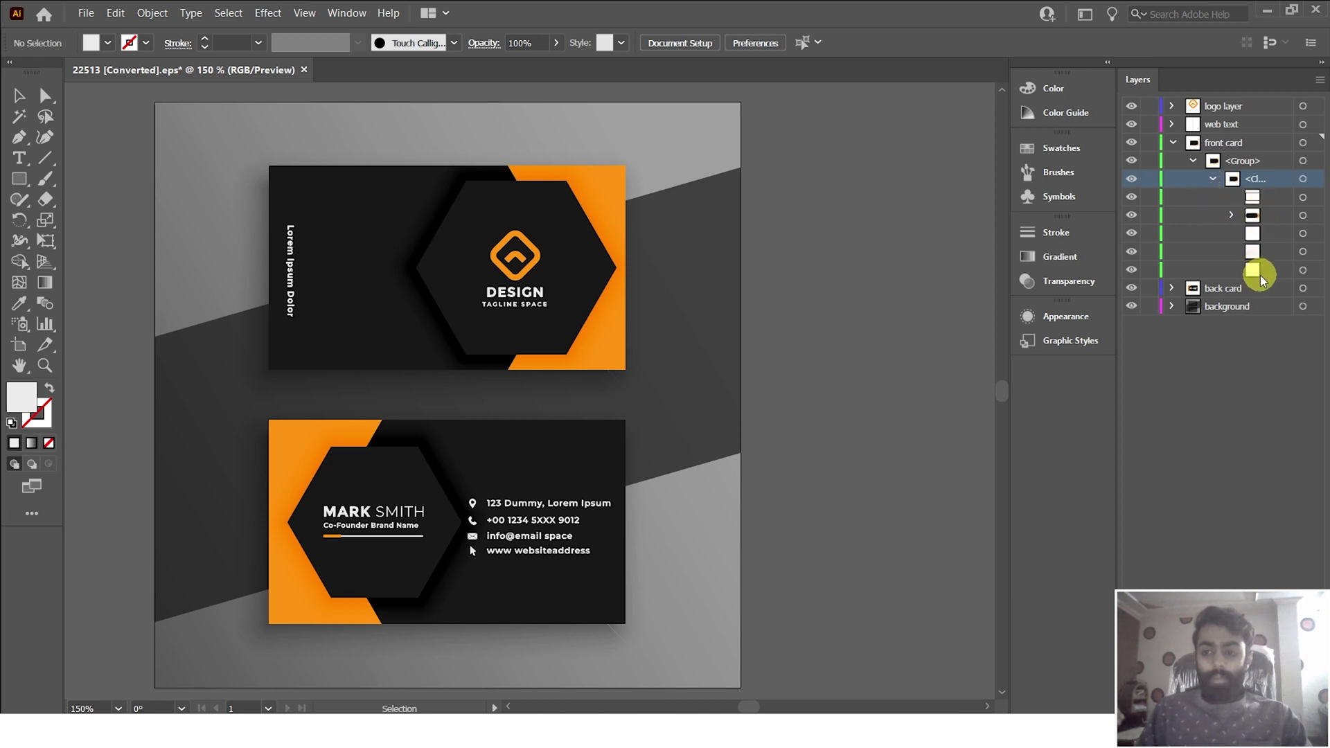
click(1250, 216)
click(1131, 215)
click(1132, 216)
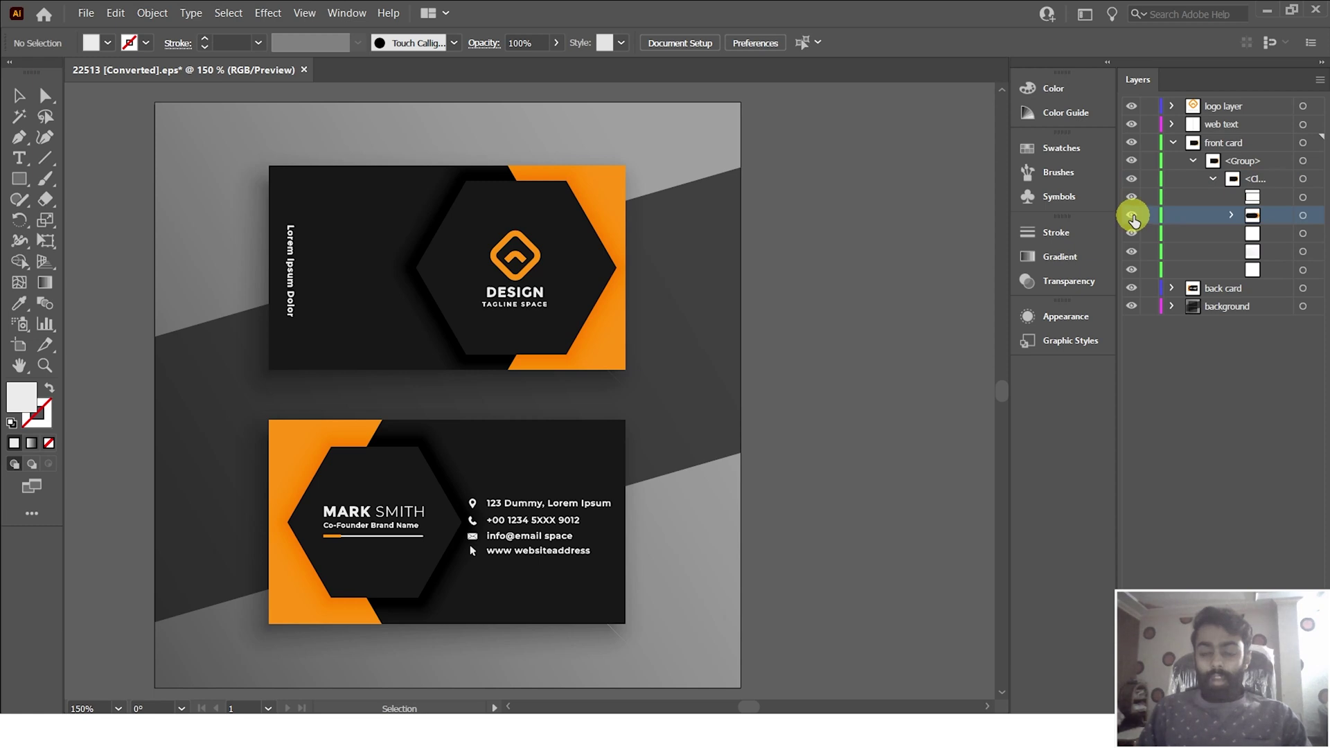
- Expand that sublayer and toggle its shapes to identify the black hexagon, red glow, orange and black shapes
click(1230, 215)
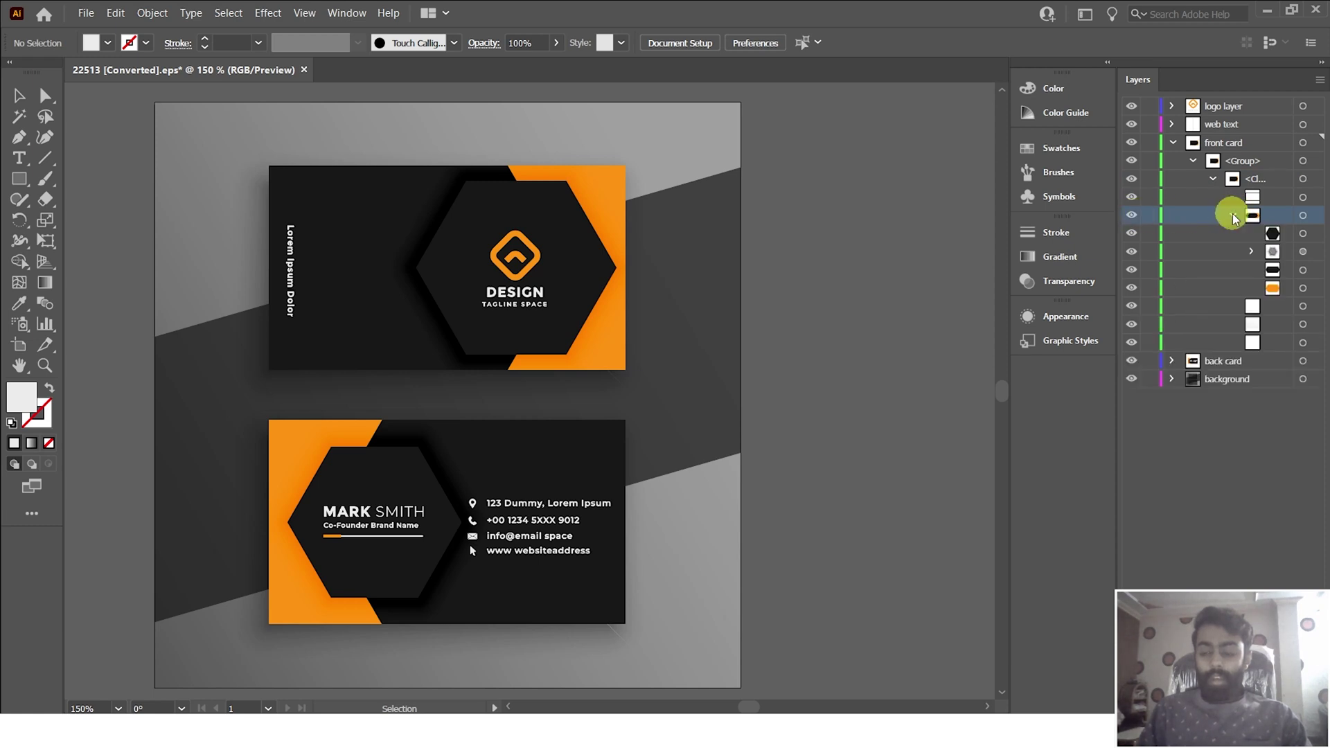
click(1279, 237)
click(1133, 240)
click(1132, 240)
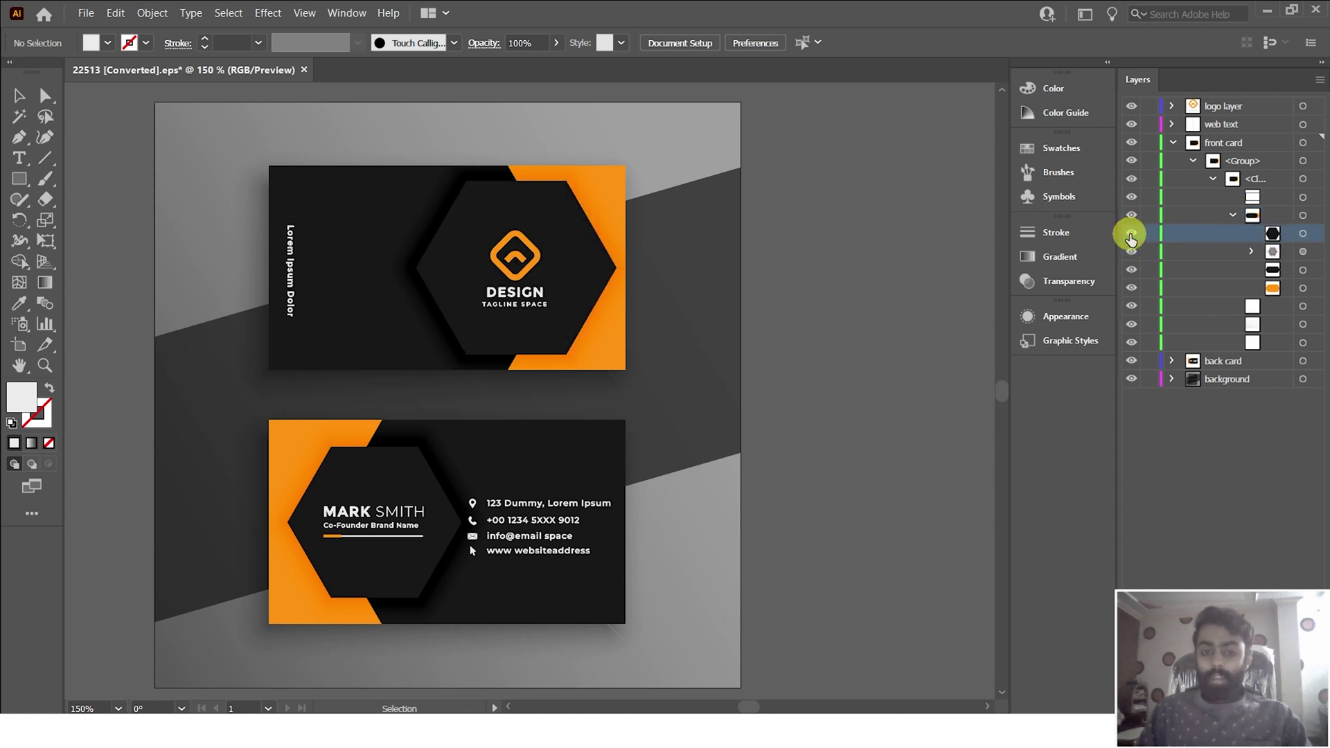
click(1133, 237)
click(1133, 252)
click(1133, 252)
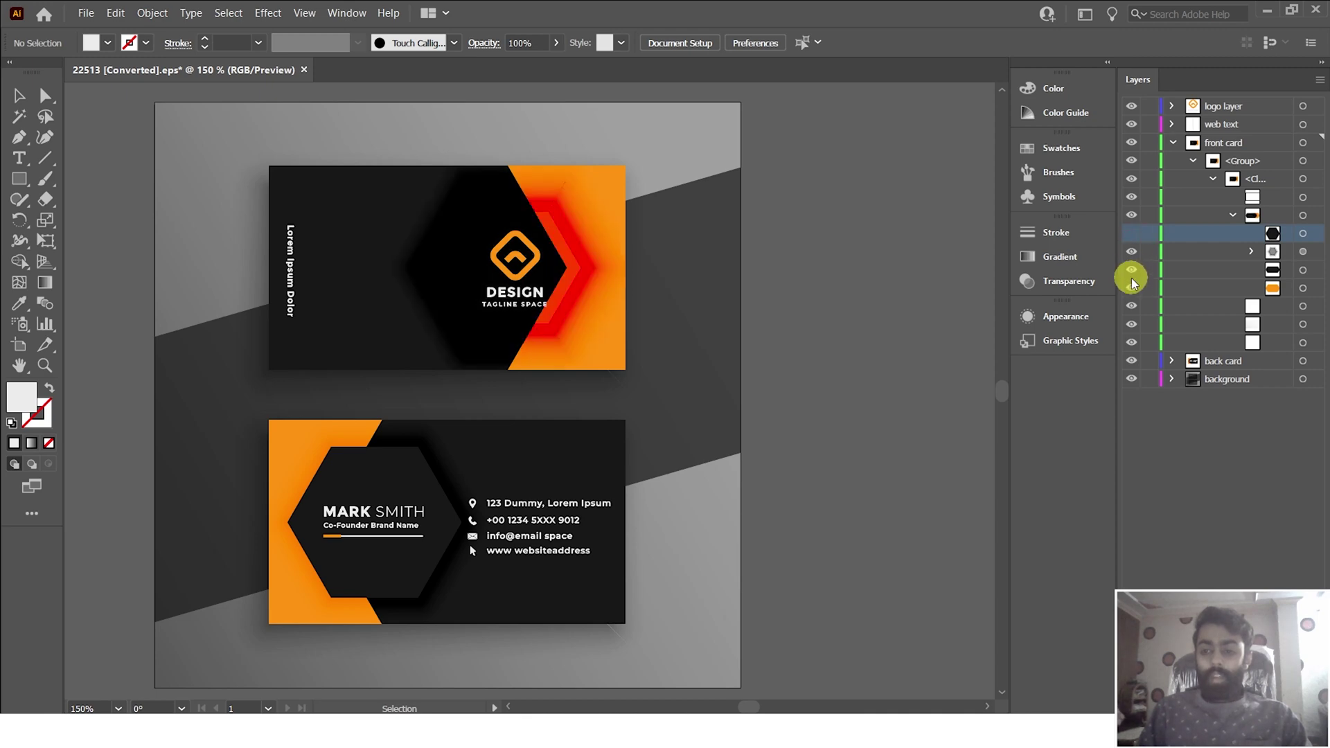
click(1132, 288)
click(1131, 287)
click(1131, 270)
click(1131, 270)
click(1131, 234)
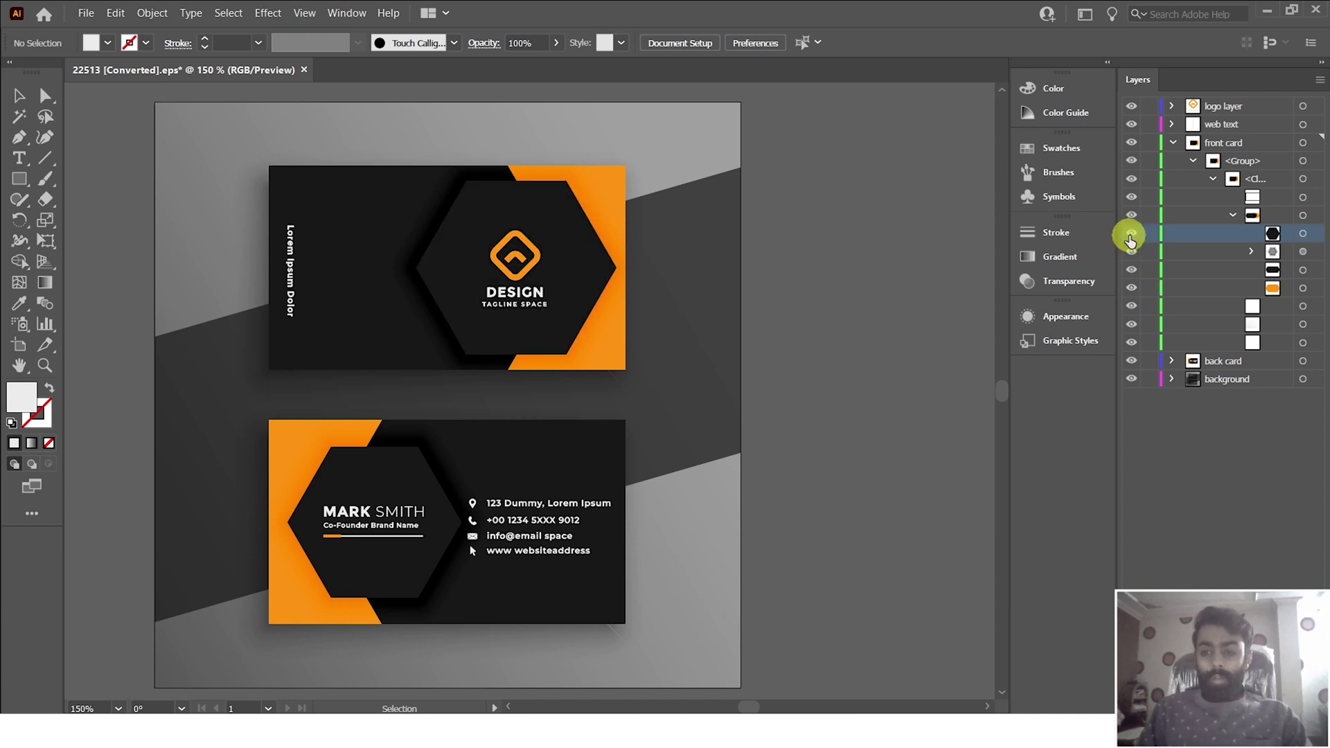
- Cut the black hexagon and paste it in place into a new layer above front card
click(1303, 235)
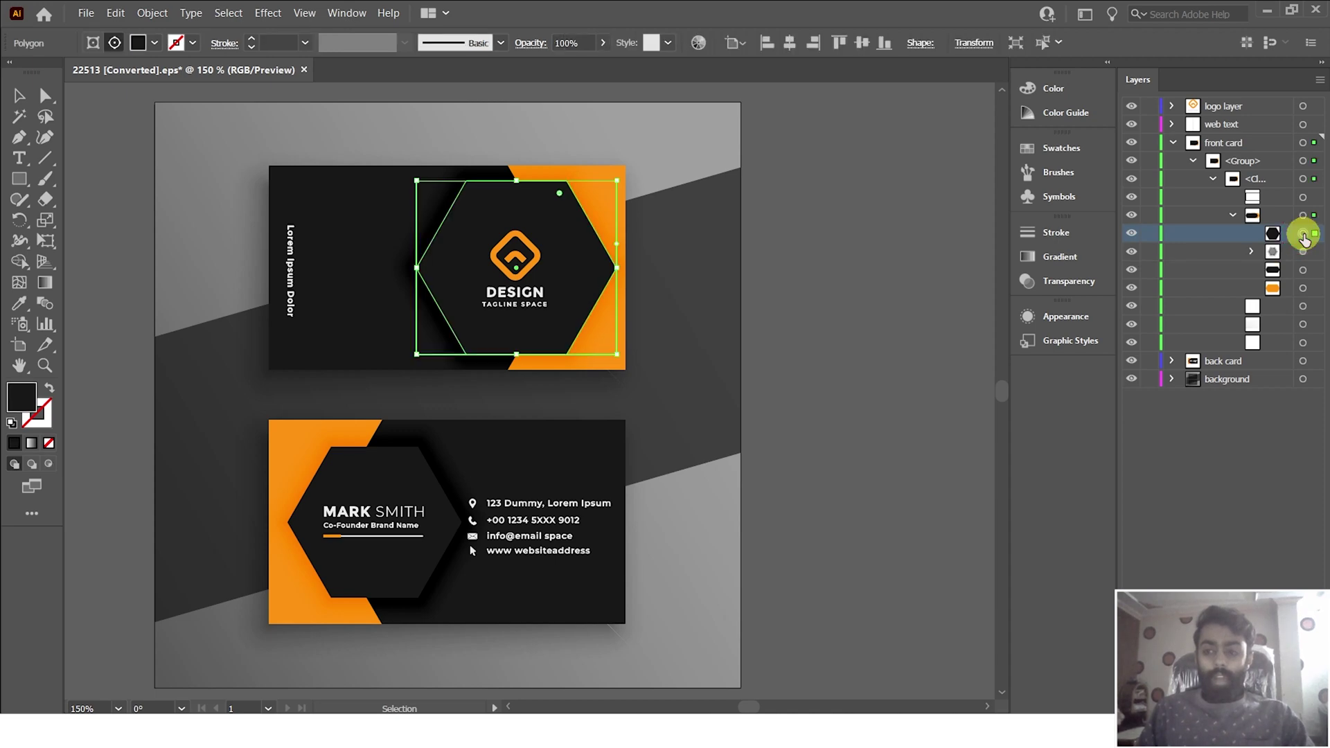
key(Delete)
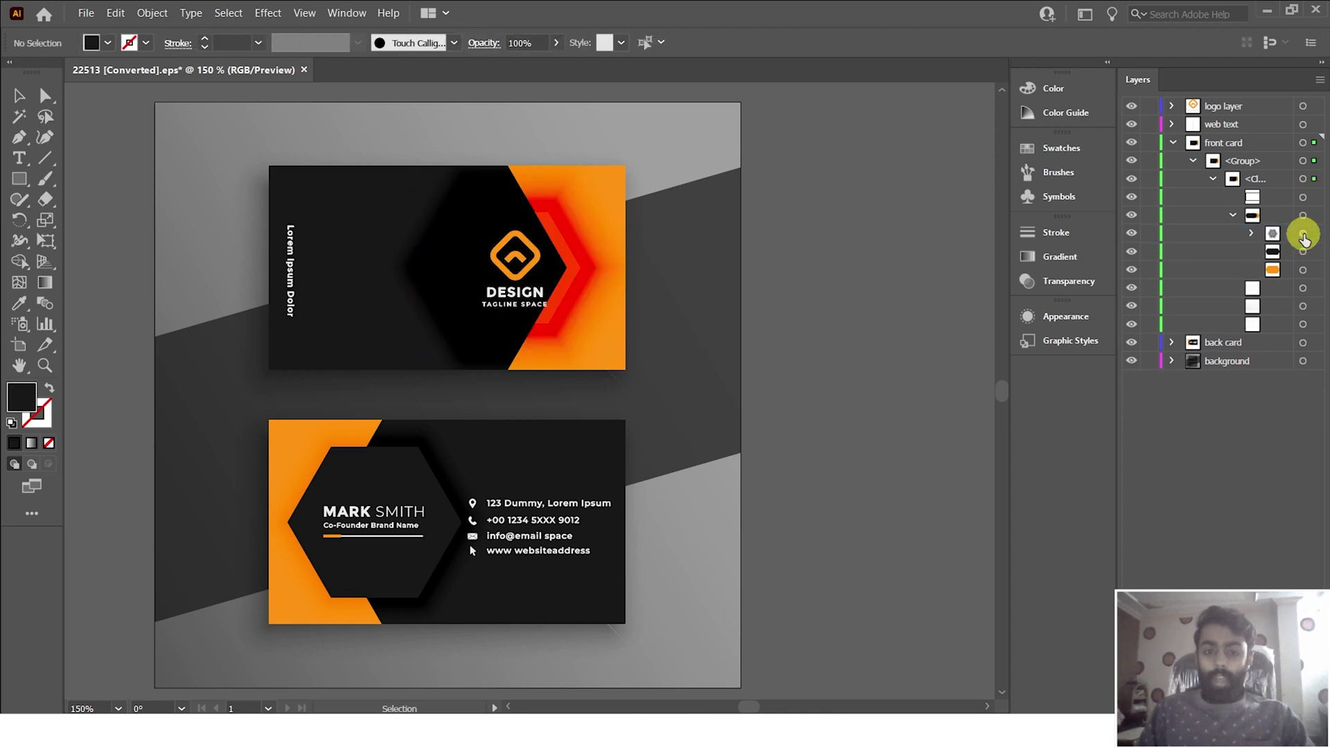
click(1220, 143)
click(1289, 708)
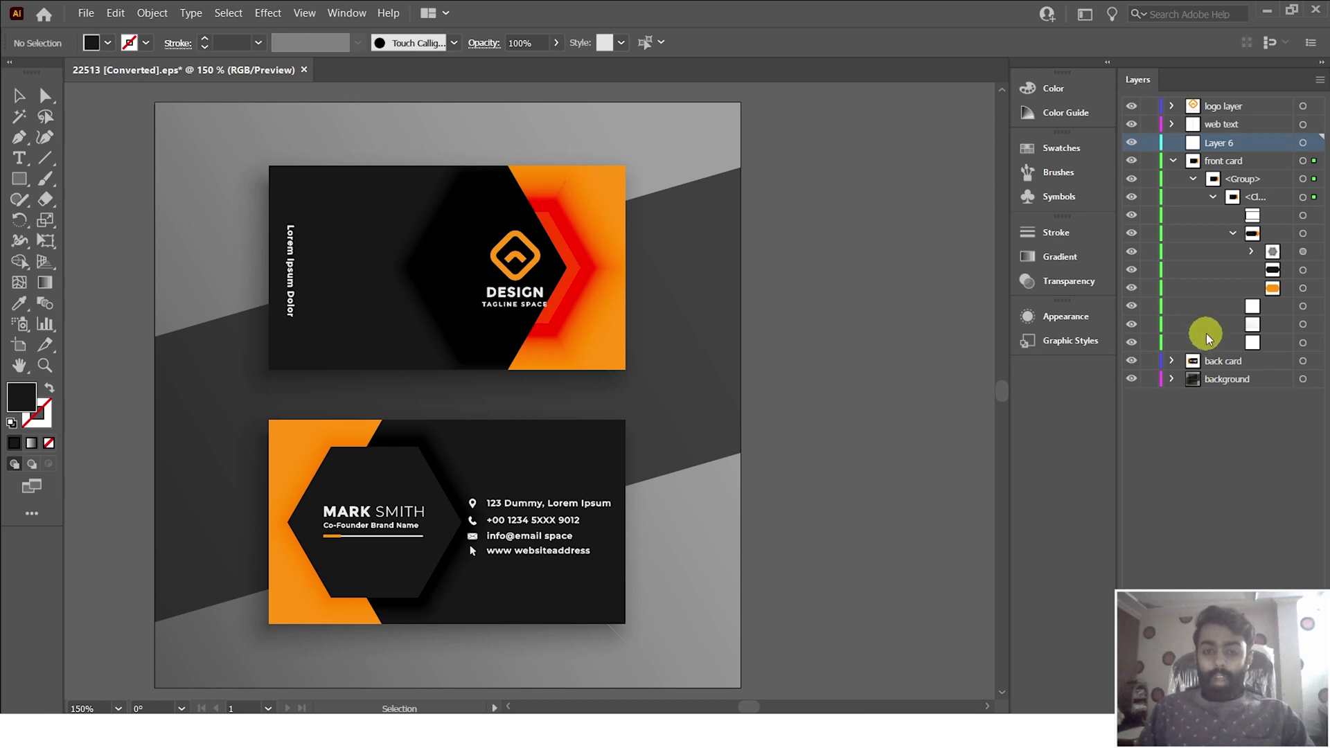
key(ctrl+f)
- Name the new layer 'polygon' and check the next sublayer by toggling its visibility
double_click(1217, 142)
text(polygon)
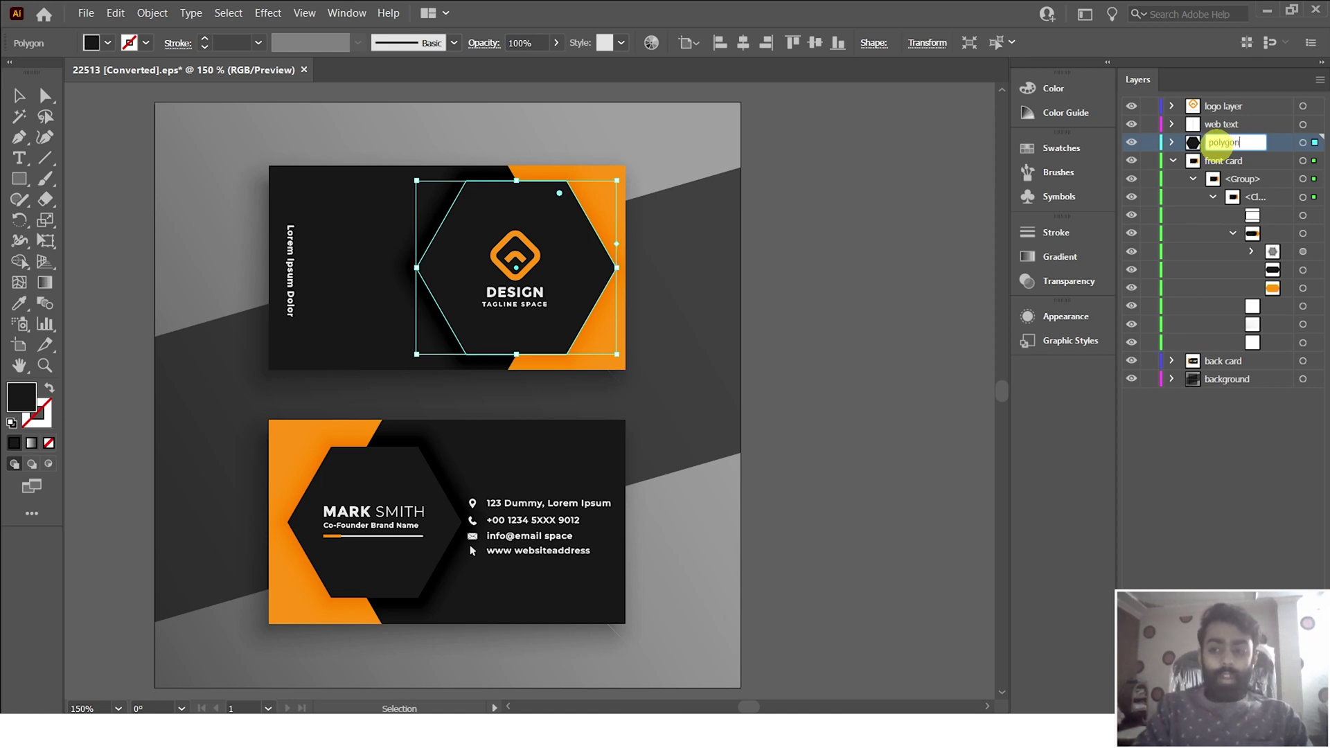
click(1272, 254)
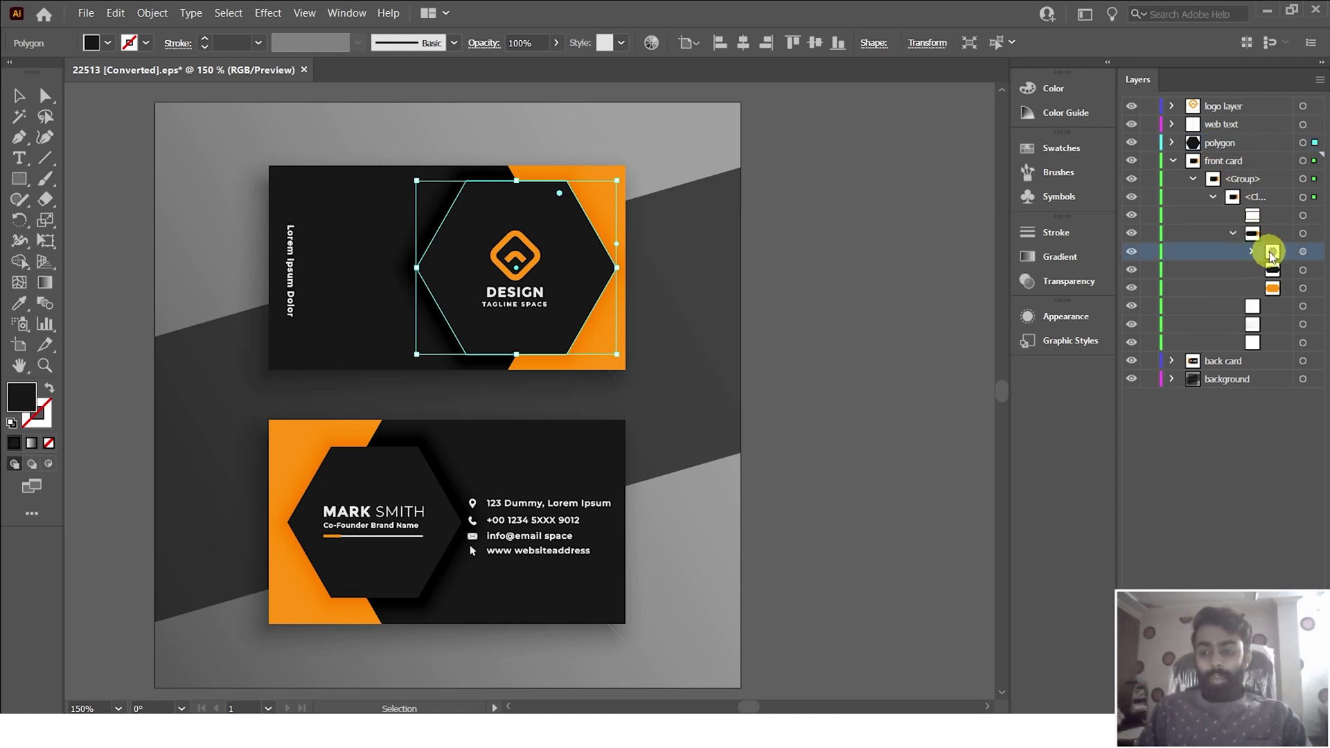
click(1133, 254)
click(1133, 255)
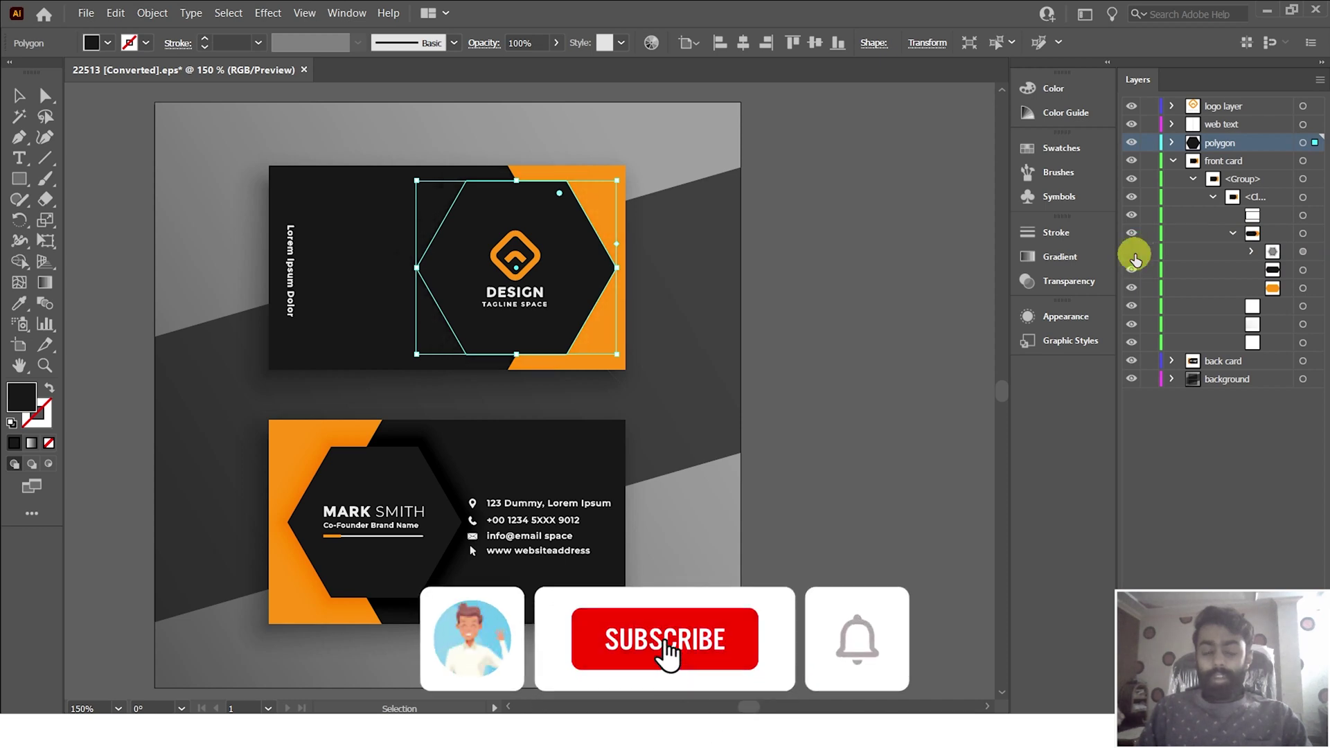
- Show and select the hexagon outline group in the front card, then delete it
click(1272, 252)
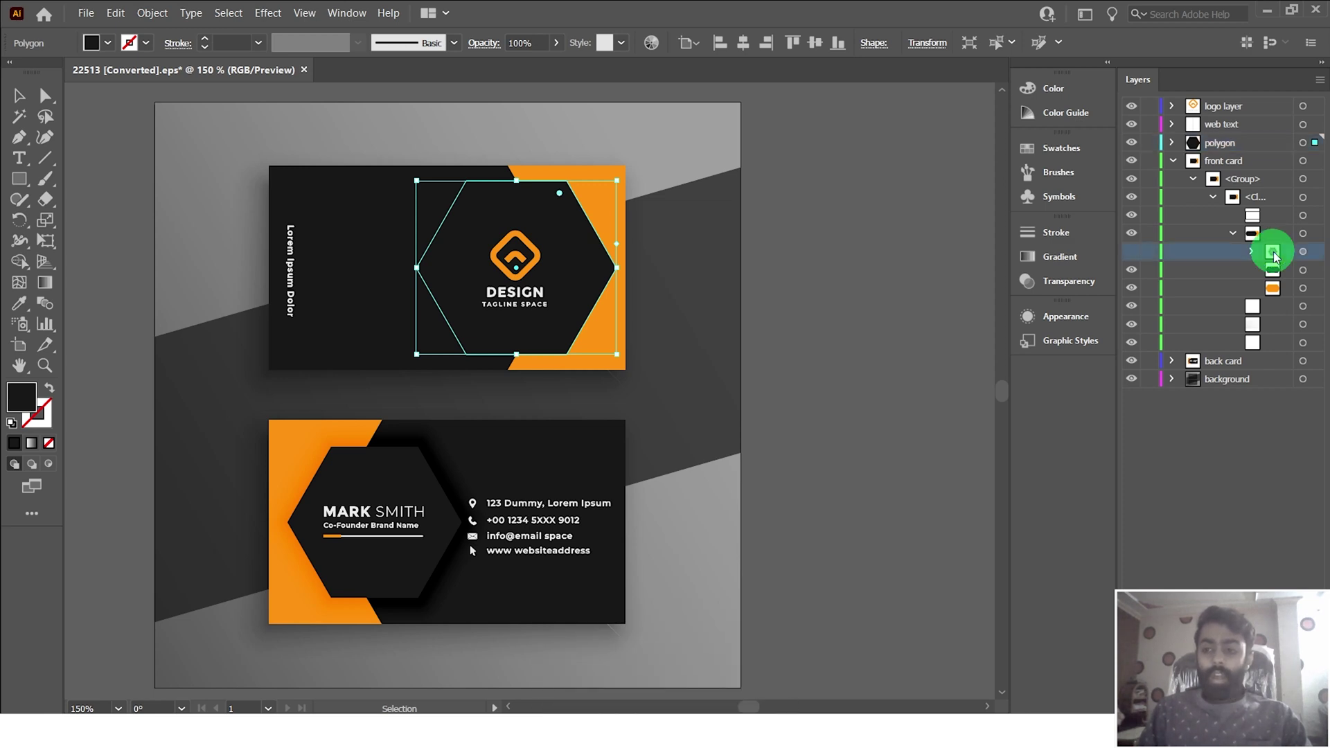
click(1303, 252)
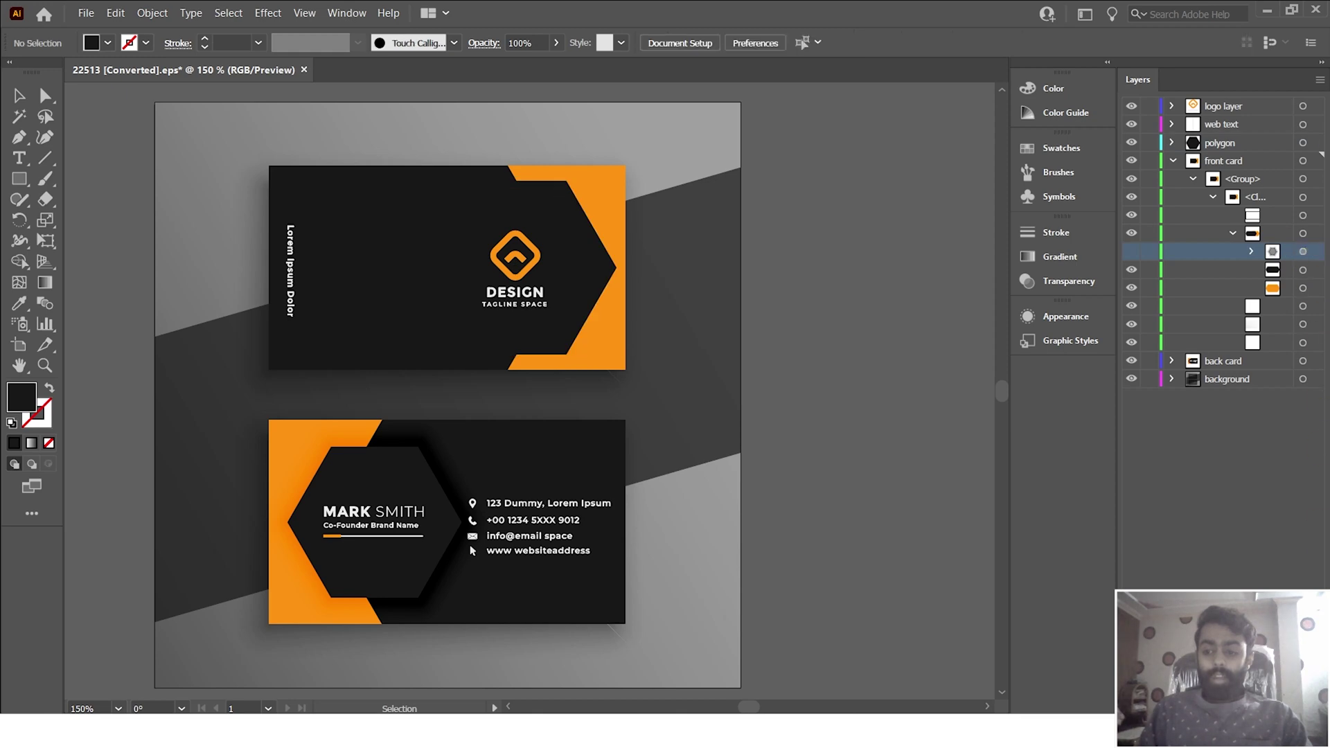
click(1131, 251)
click(1305, 256)
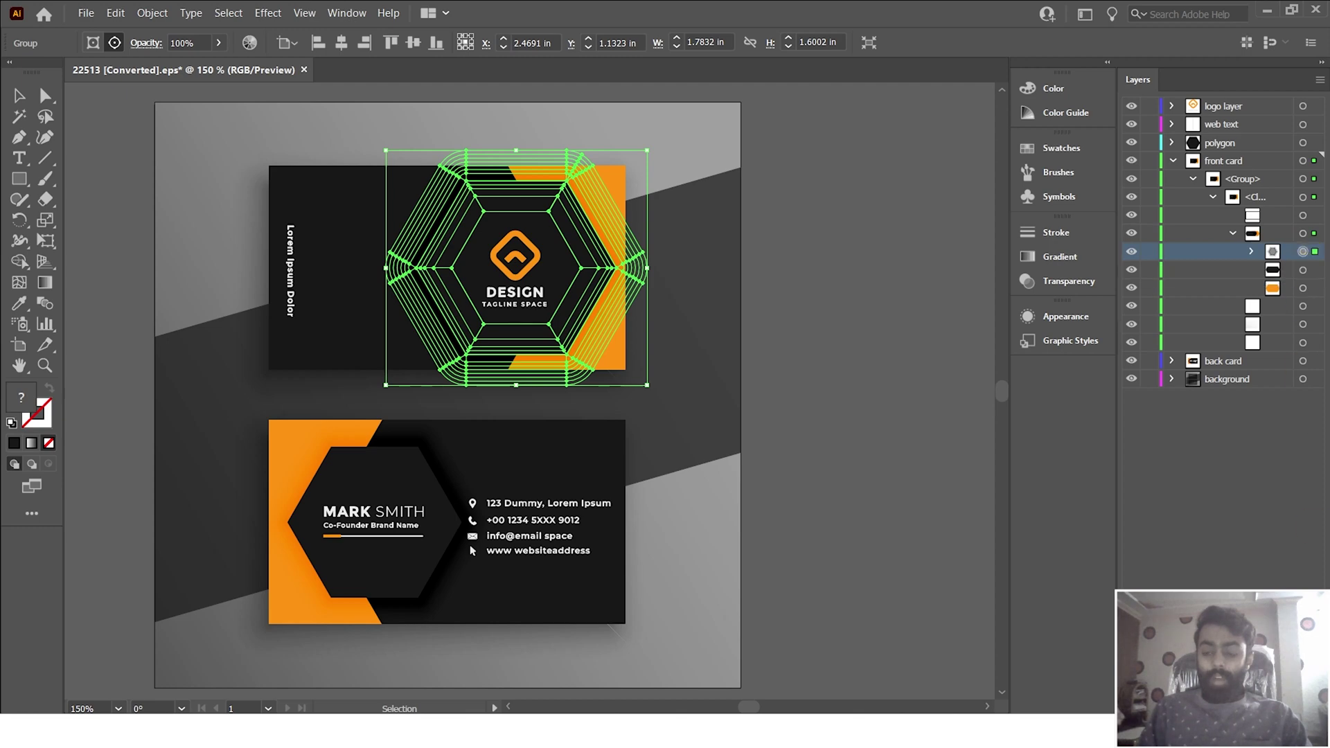
key(Delete)
- Identify the orange shape's sublayer by toggling its visibility and select the orange polygon
click(1268, 249)
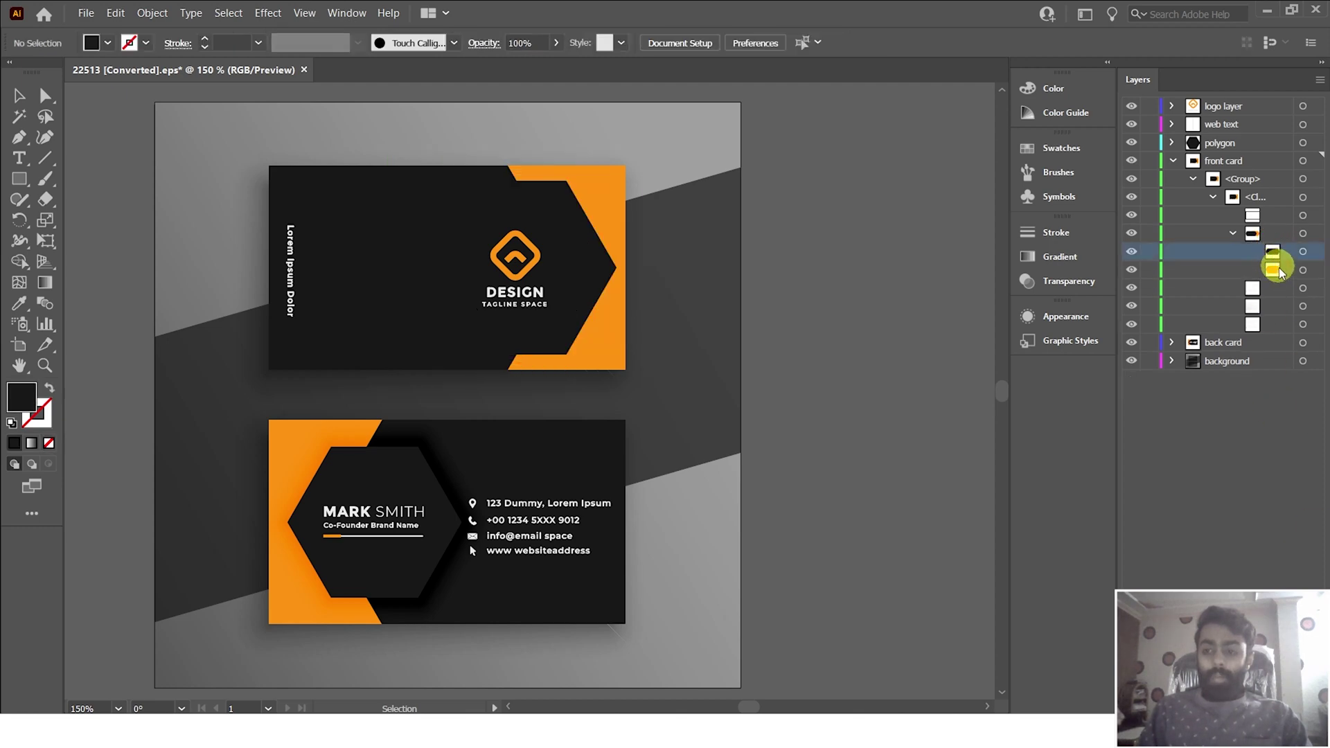
click(1277, 269)
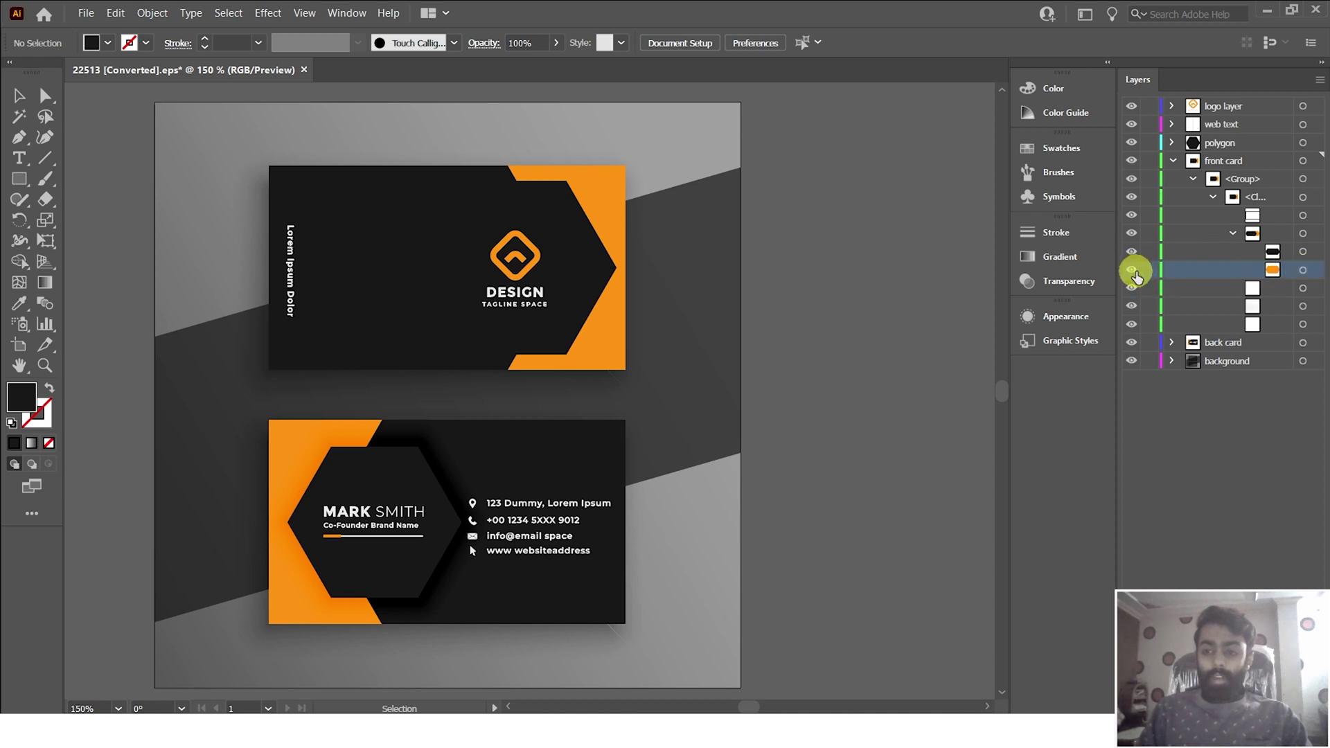
click(1134, 272)
click(1133, 272)
click(1303, 271)
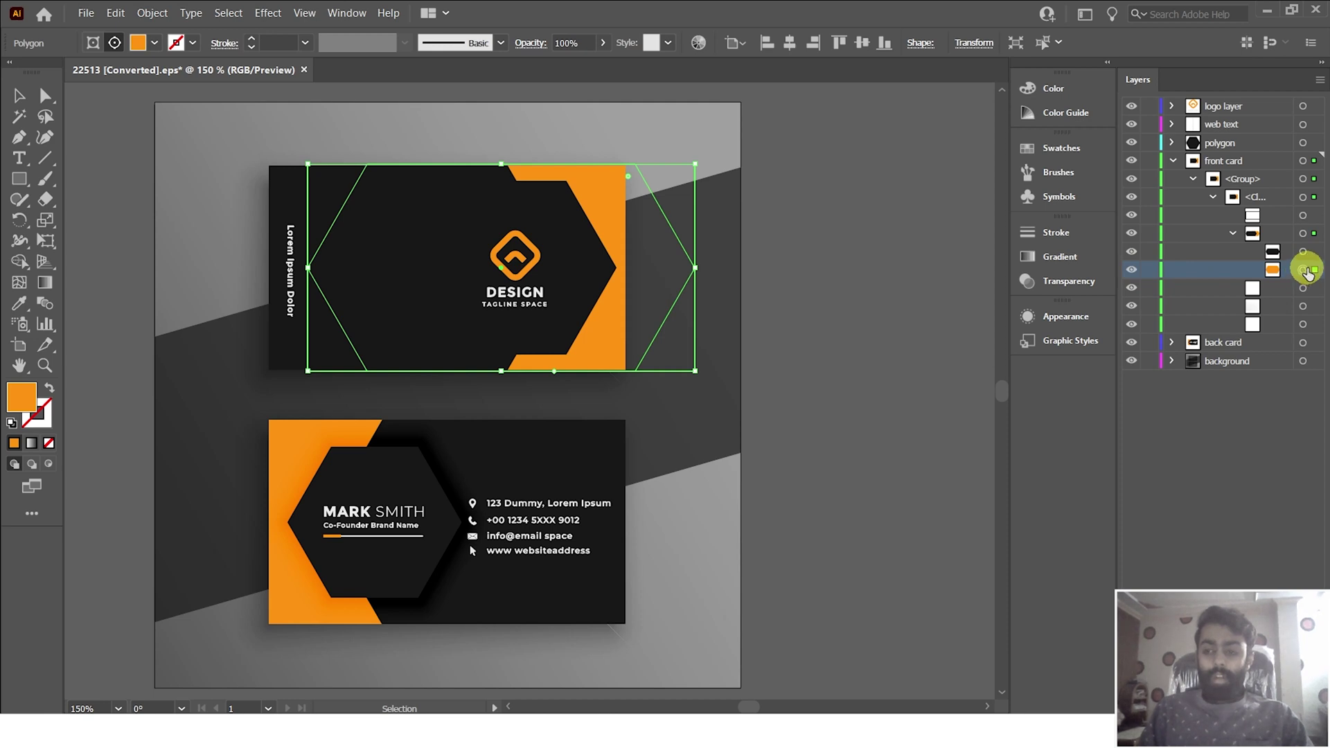
- Cut the orange polygon, paste it in place in a new layer, and name that layer 'yellow'
key(Delete)
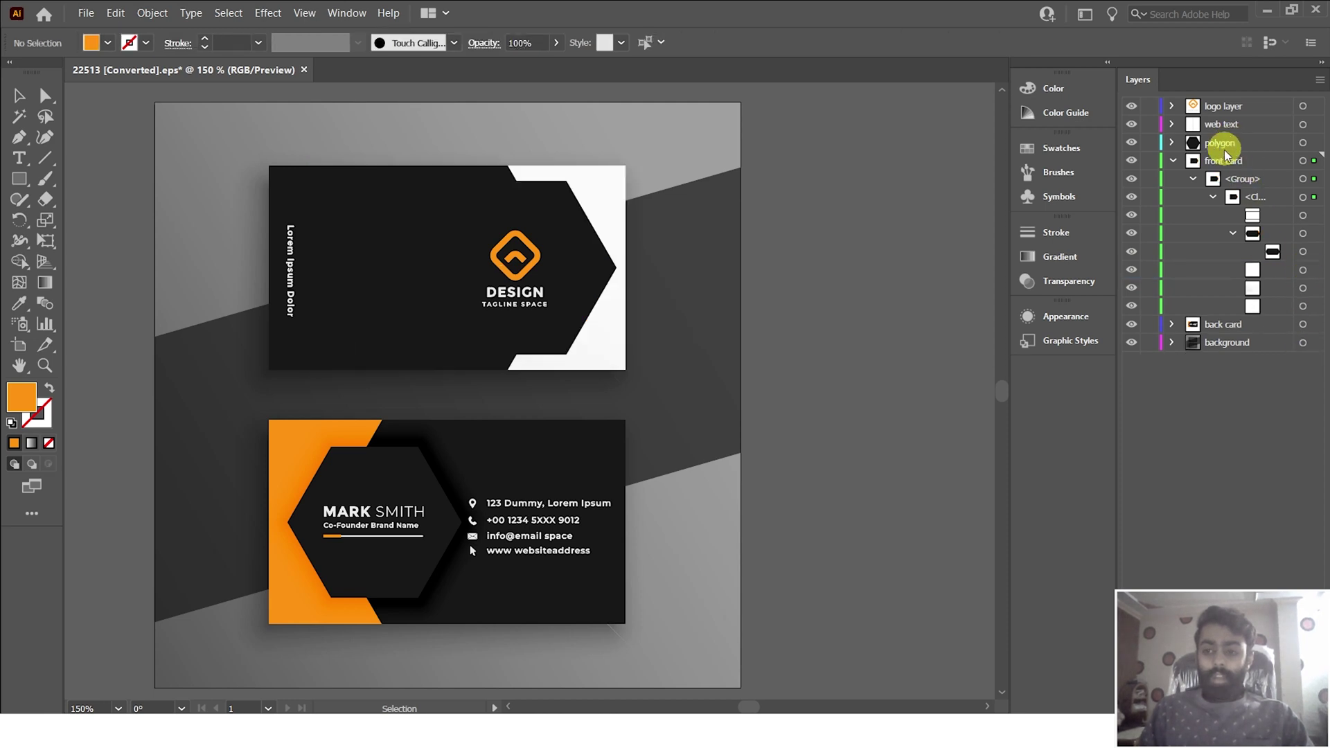
key(ctrl+l)
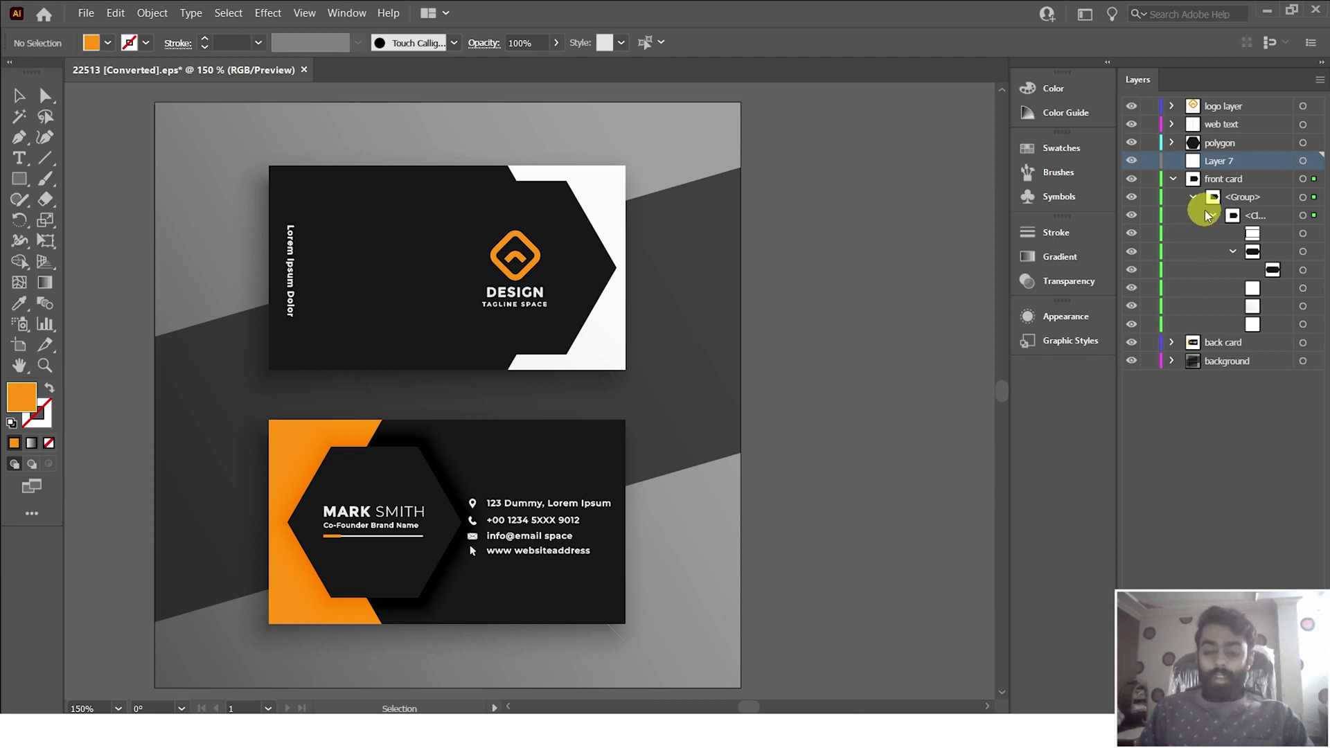
key(ctrl+f)
double_click(1217, 161)
text(yellow)
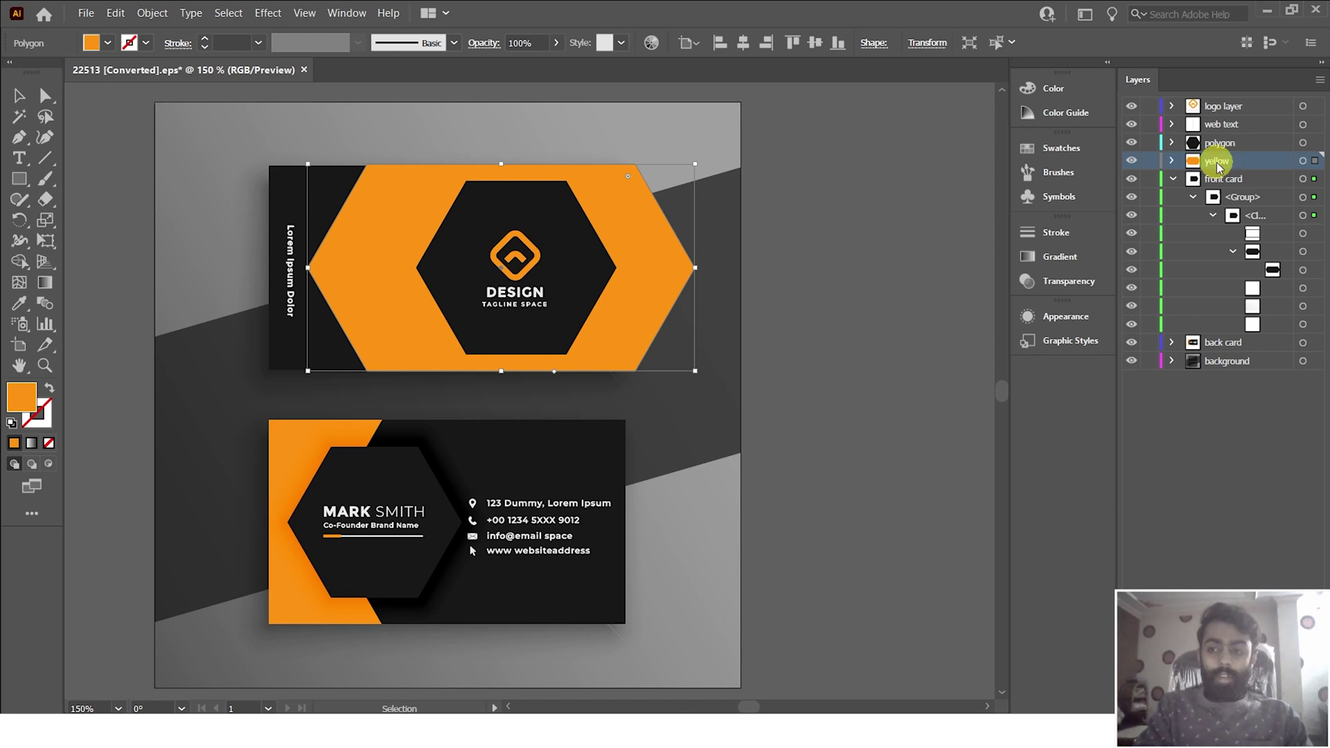
key(Return)
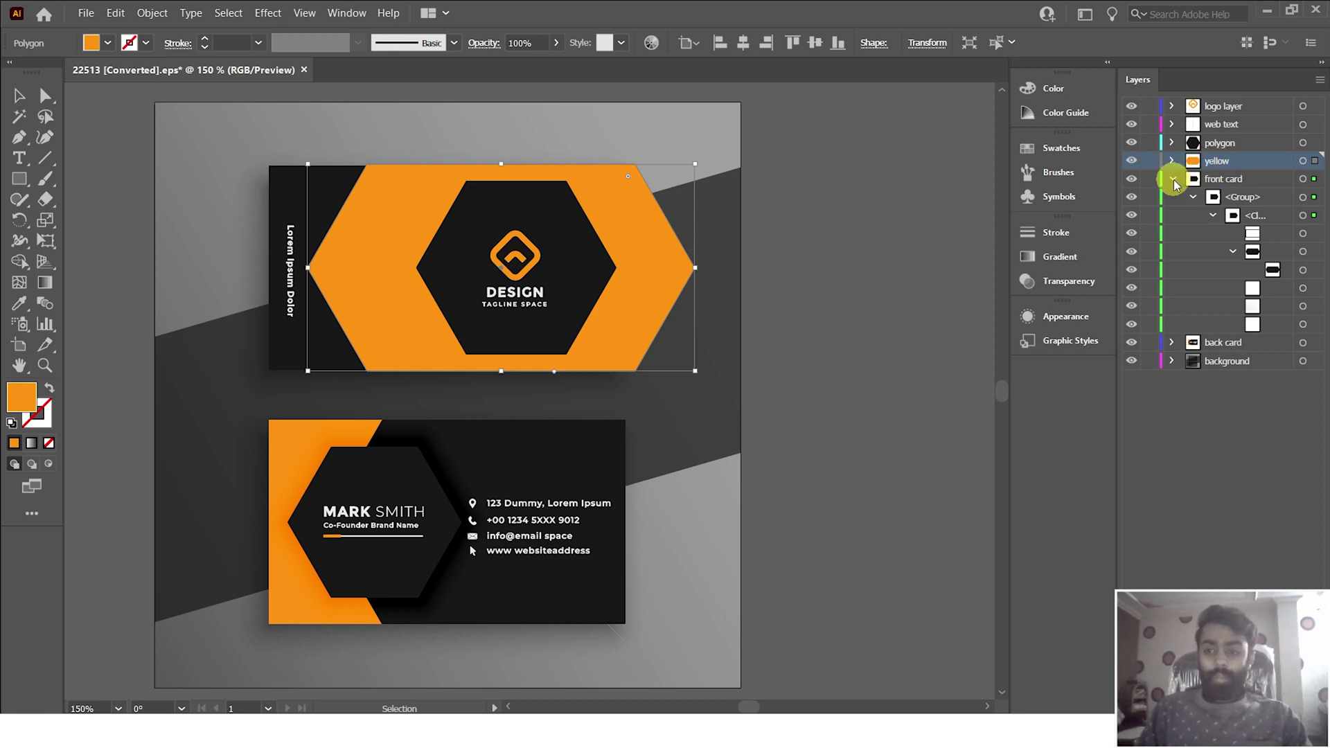
click(1172, 180)
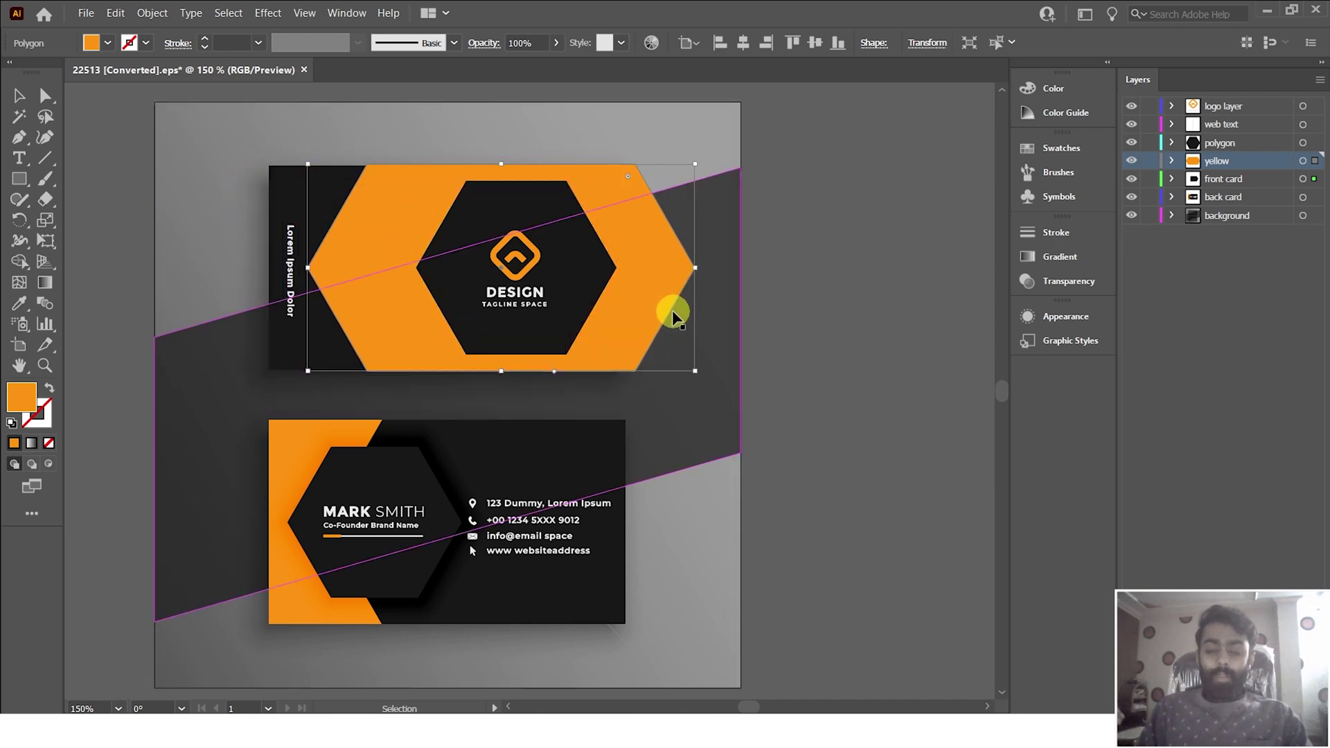
- Check the yellow and front card layers, then rename front card to 'black bg front card'
click(1132, 162)
click(1131, 164)
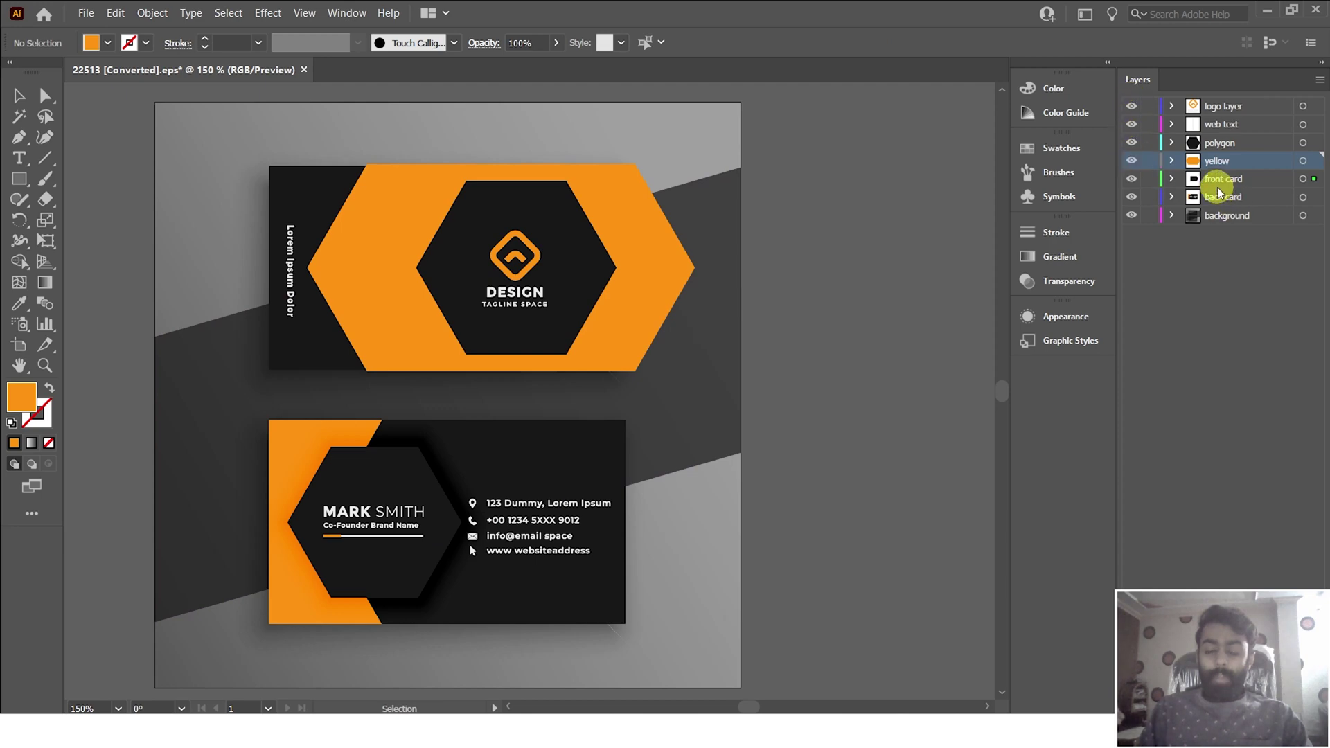
click(1132, 179)
click(1130, 180)
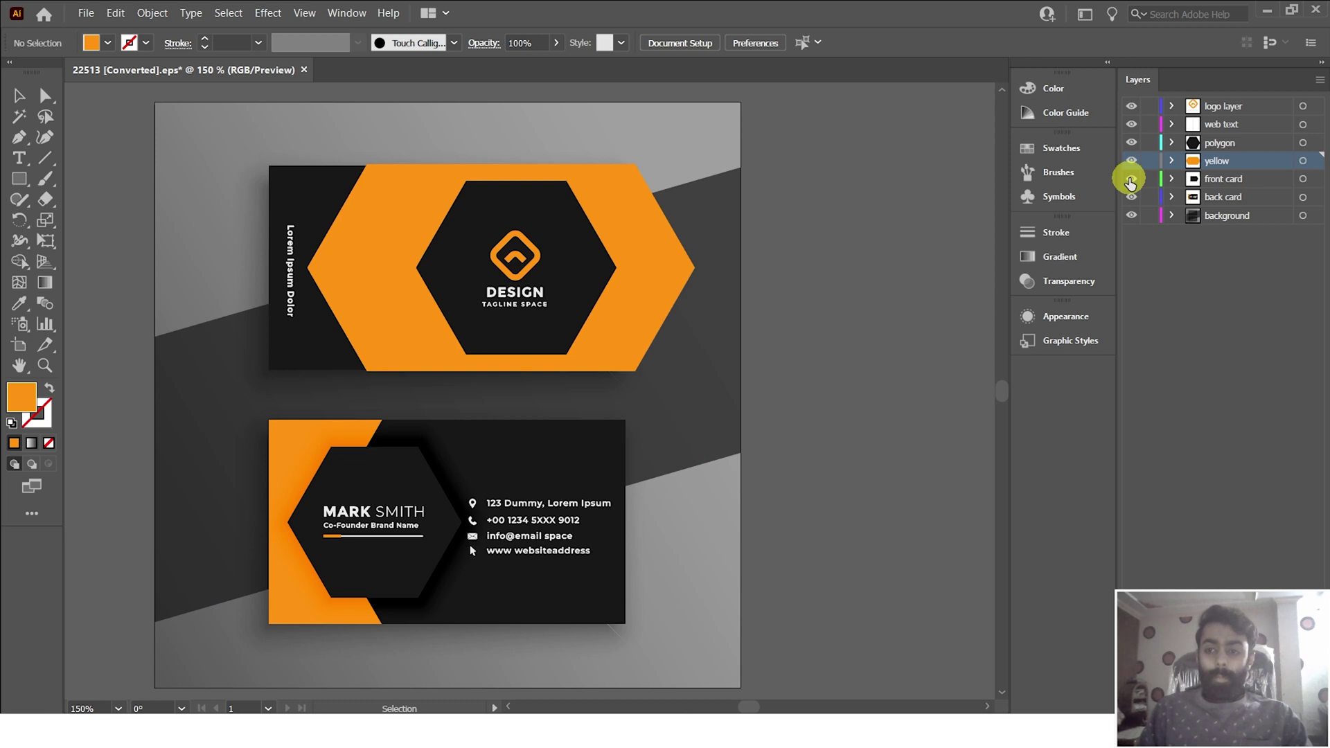
click(1130, 182)
click(1131, 181)
double_click(1215, 178)
text(black bg)
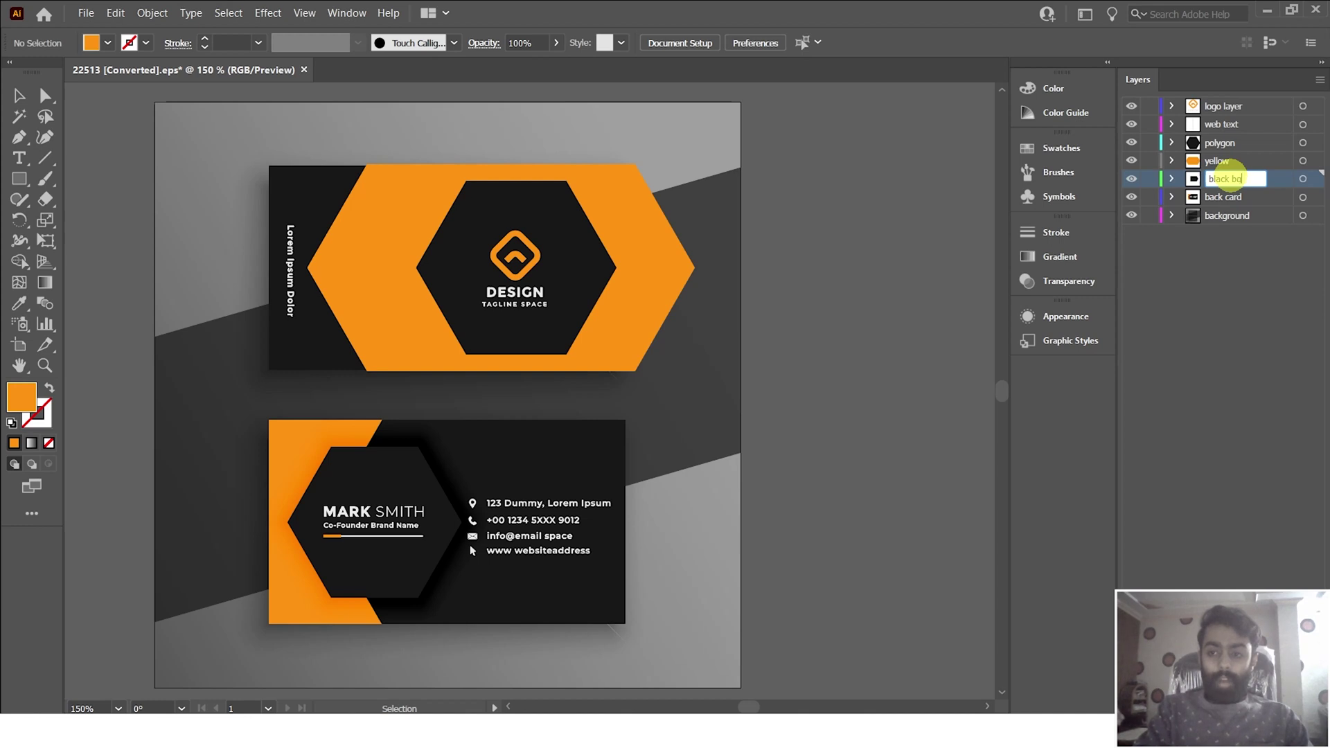
text( front card)
click(1181, 197)
- Check the back card layer's contents by toggling its visibility, then expand it
click(1238, 105)
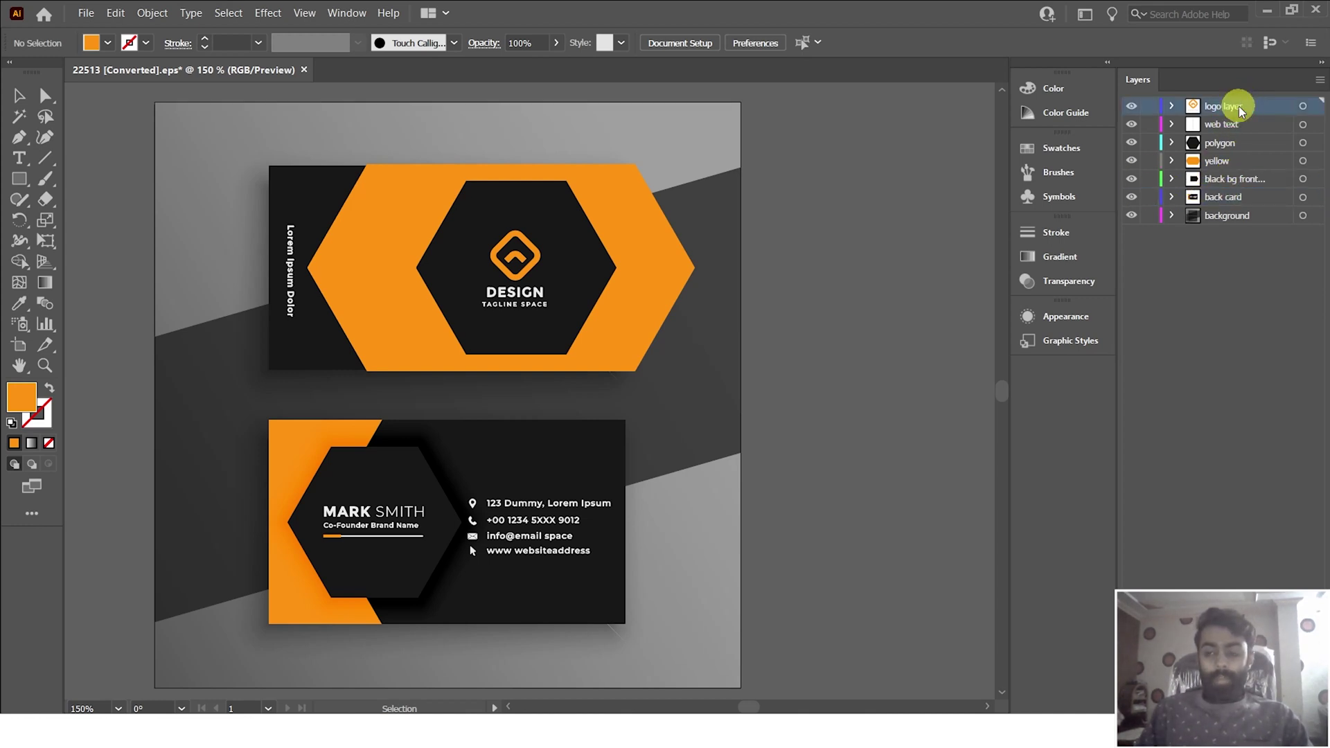
click(1236, 186)
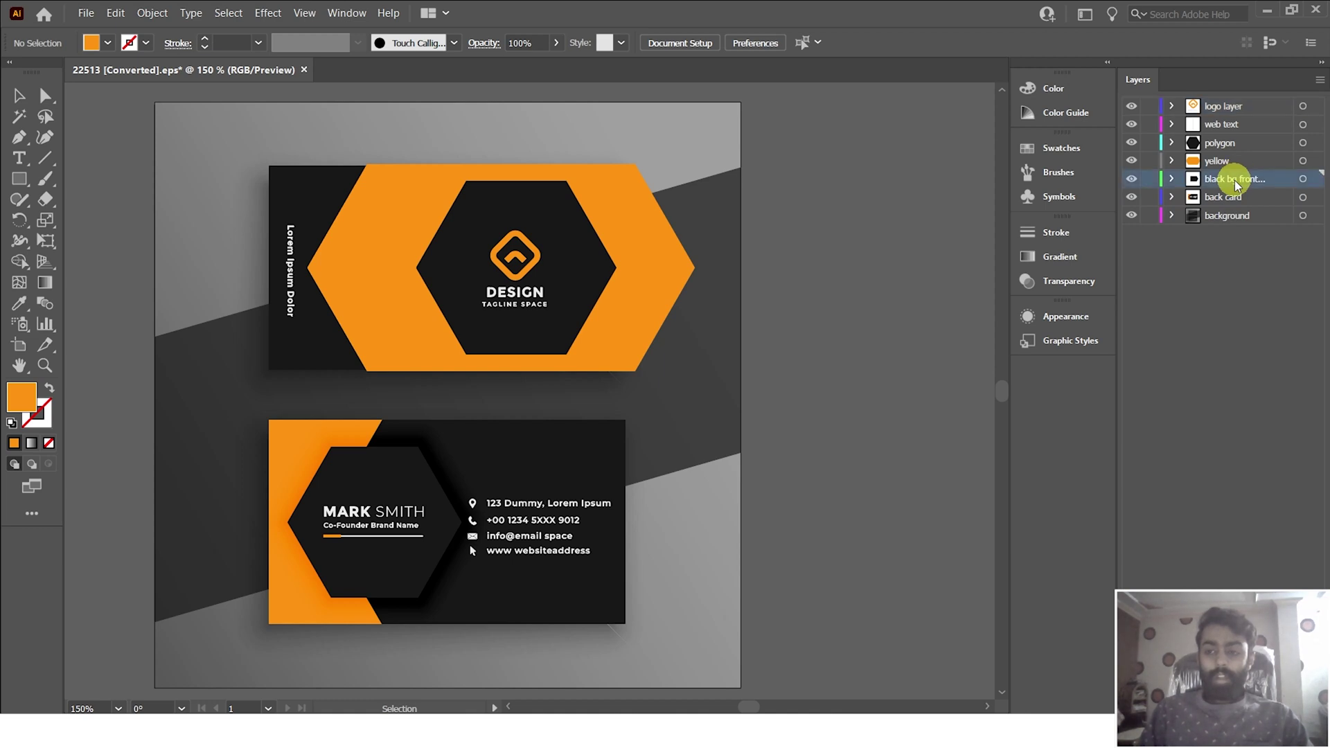
click(1133, 199)
click(1133, 200)
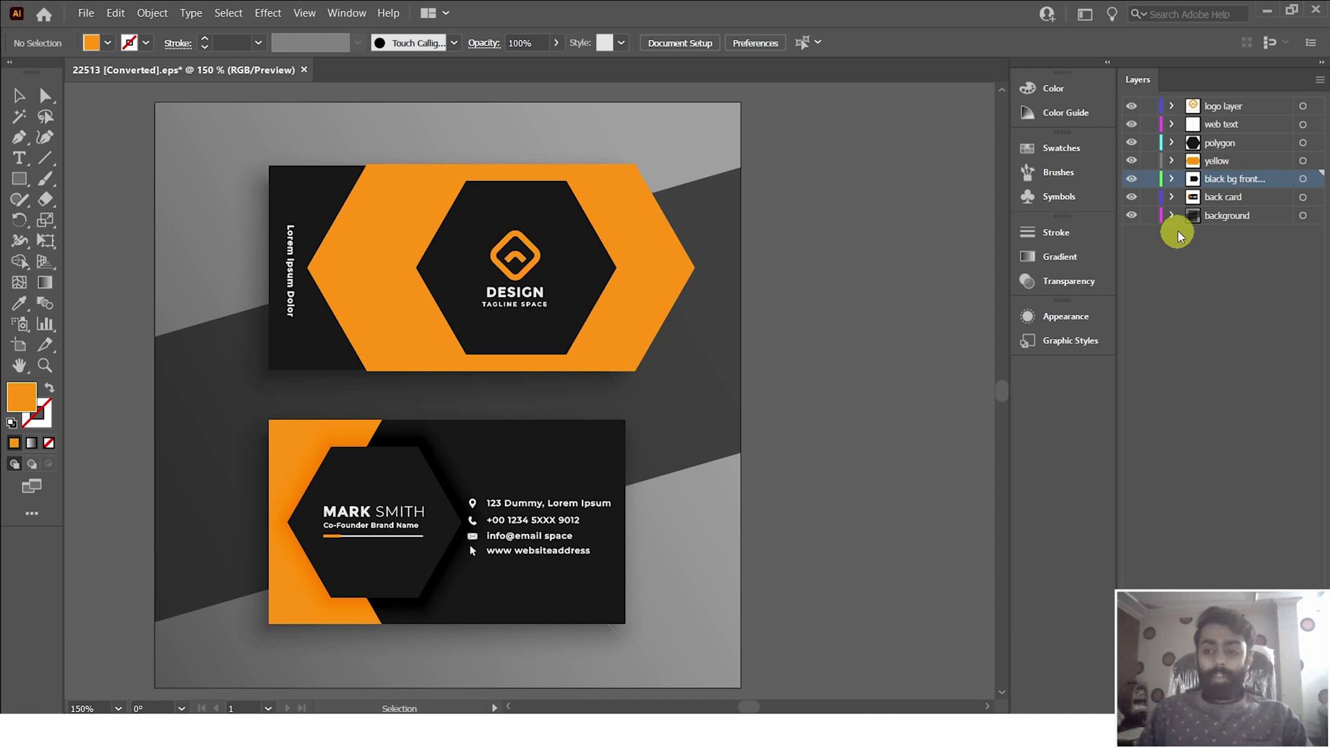
click(1170, 197)
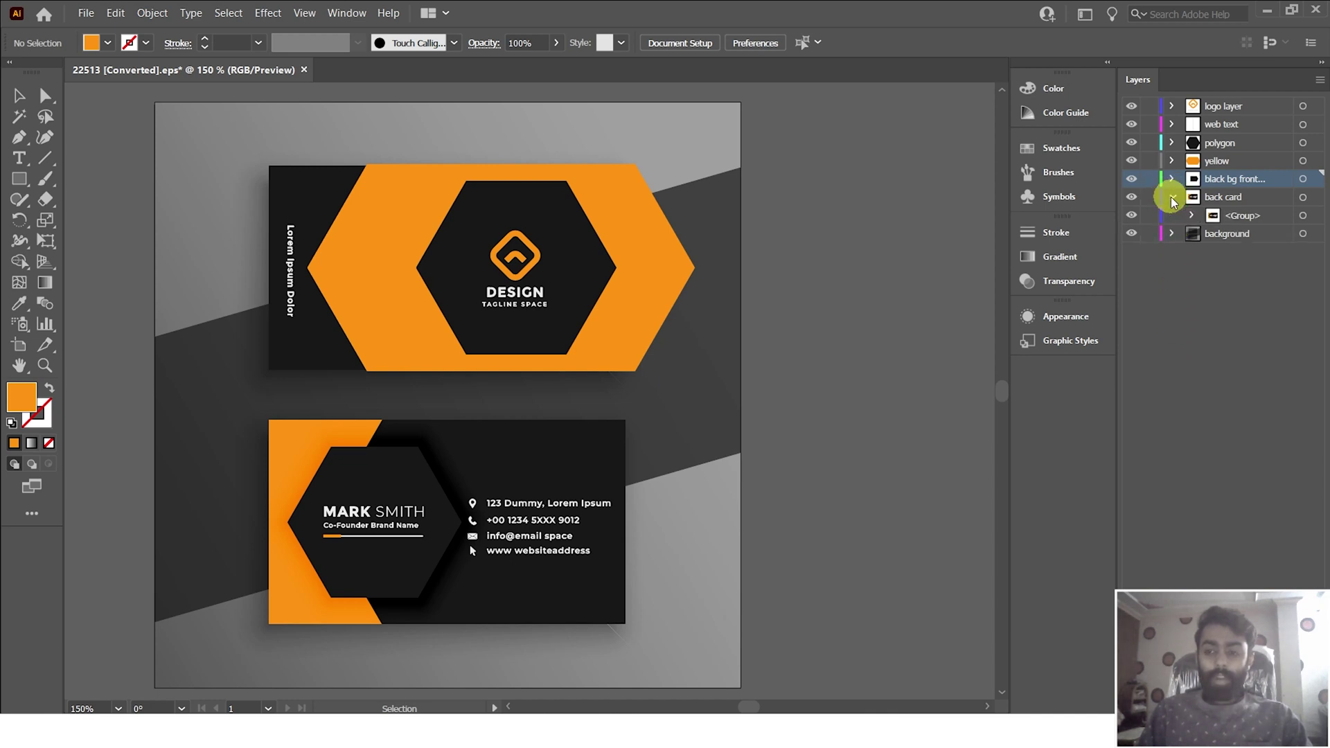
- Expand the back card's group and toggle its first part to identify the contact details
click(1223, 199)
click(1223, 215)
click(1132, 216)
click(1131, 215)
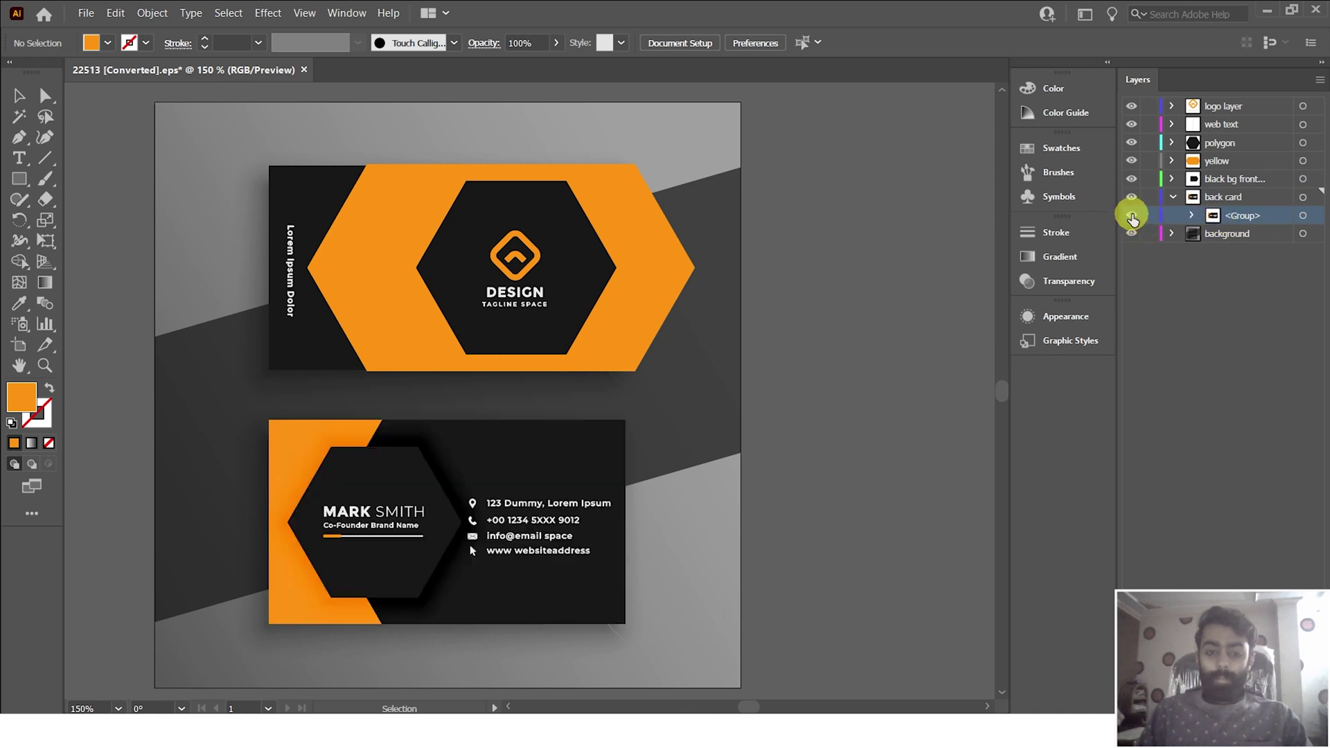
click(1192, 216)
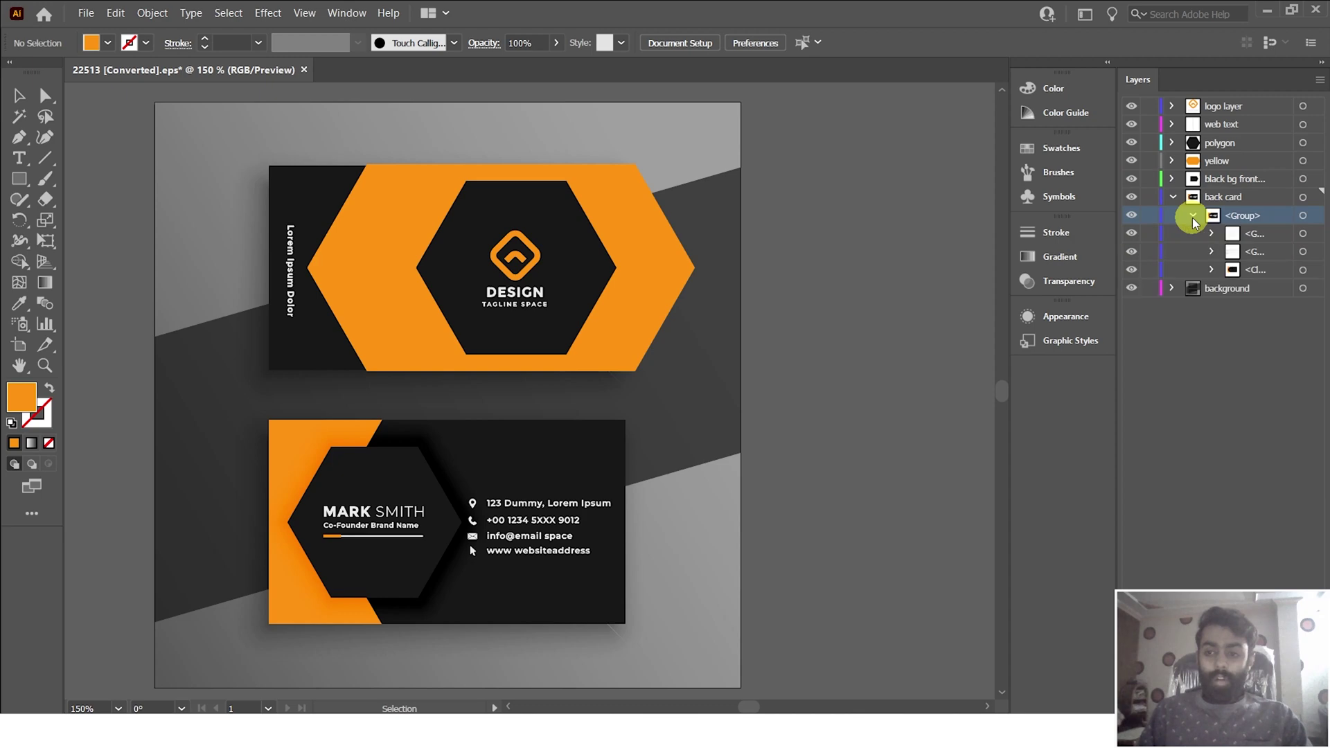
click(1132, 234)
click(1132, 233)
click(1131, 233)
click(1232, 235)
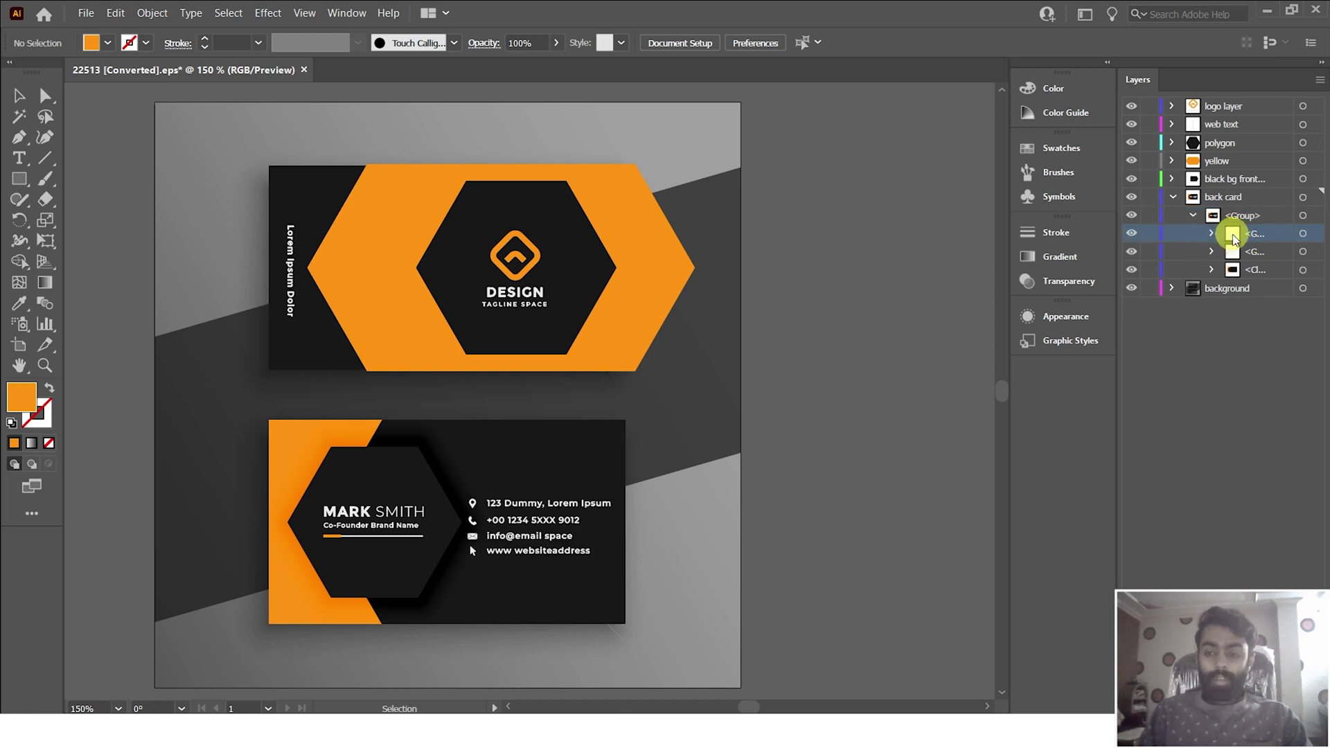
- Identify the name part and the clipped card artwork, then select the contact details text
click(1131, 251)
click(1131, 251)
click(1131, 253)
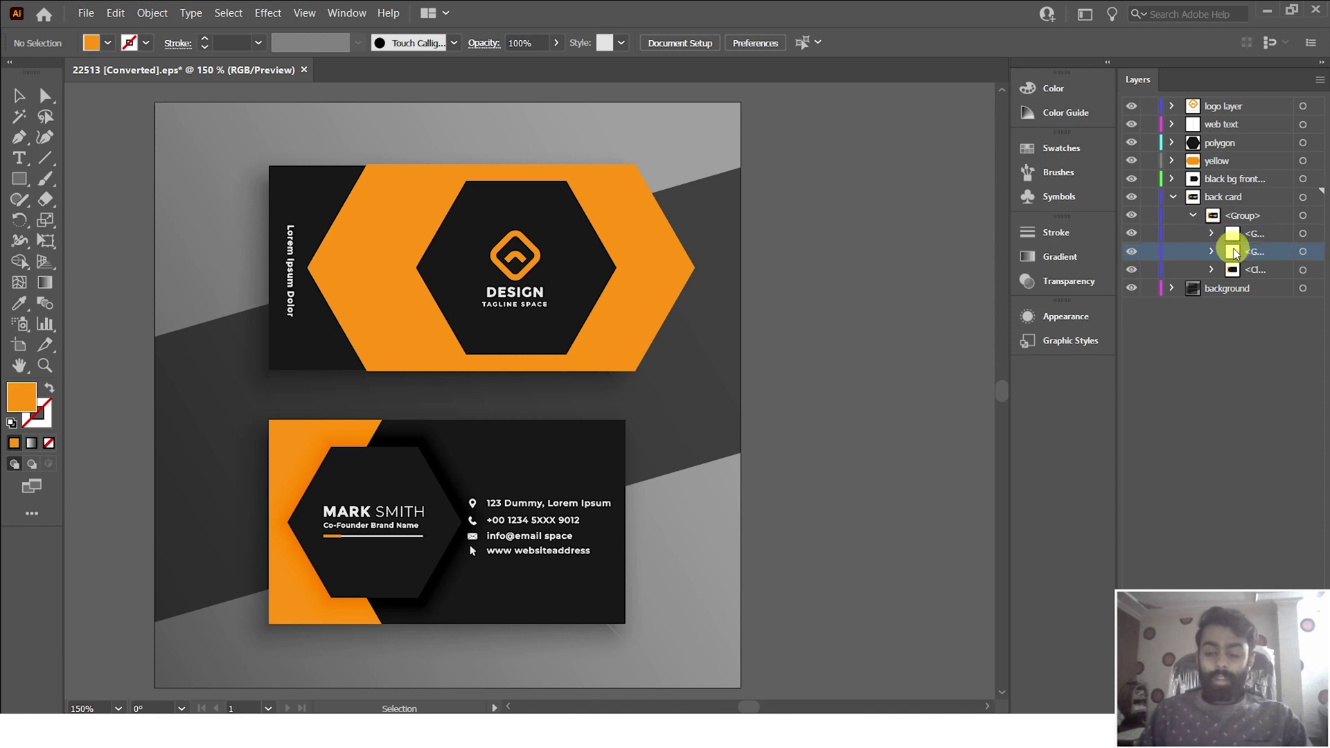
click(1132, 271)
click(1133, 271)
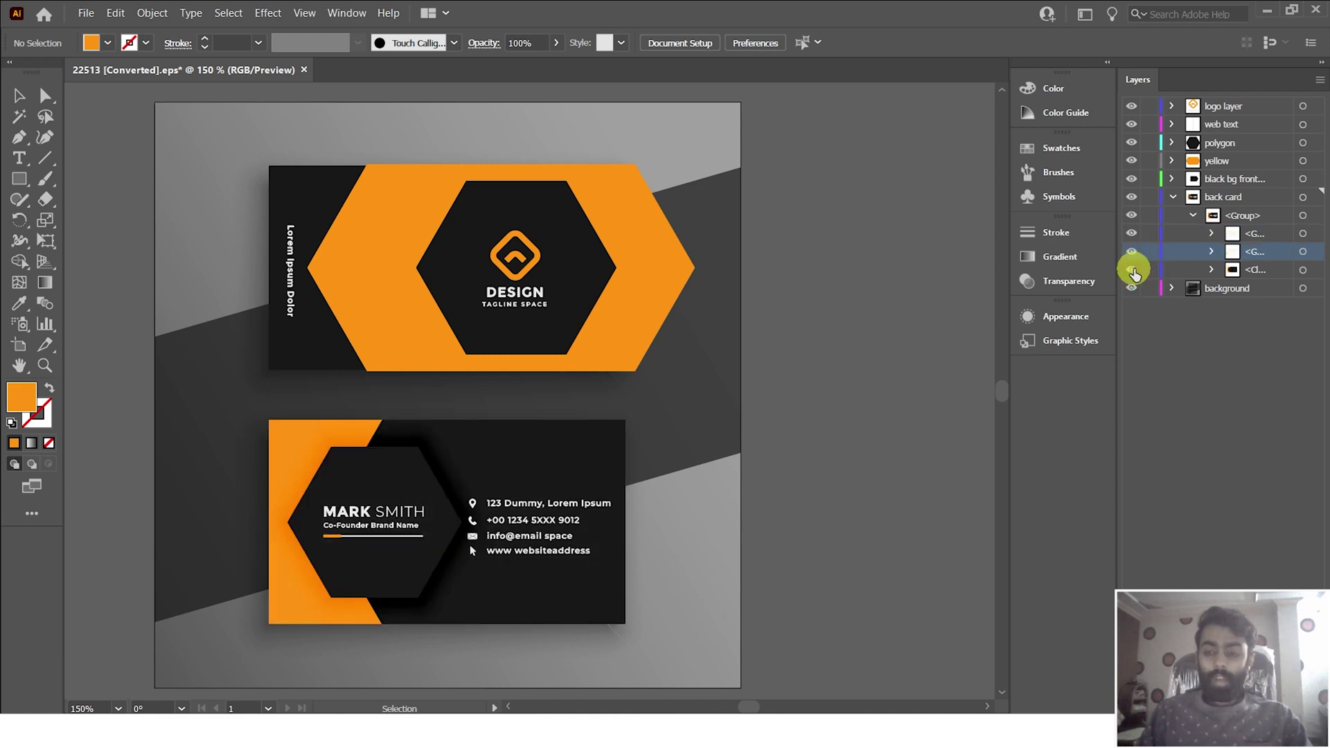
click(1132, 270)
click(1131, 270)
click(1303, 270)
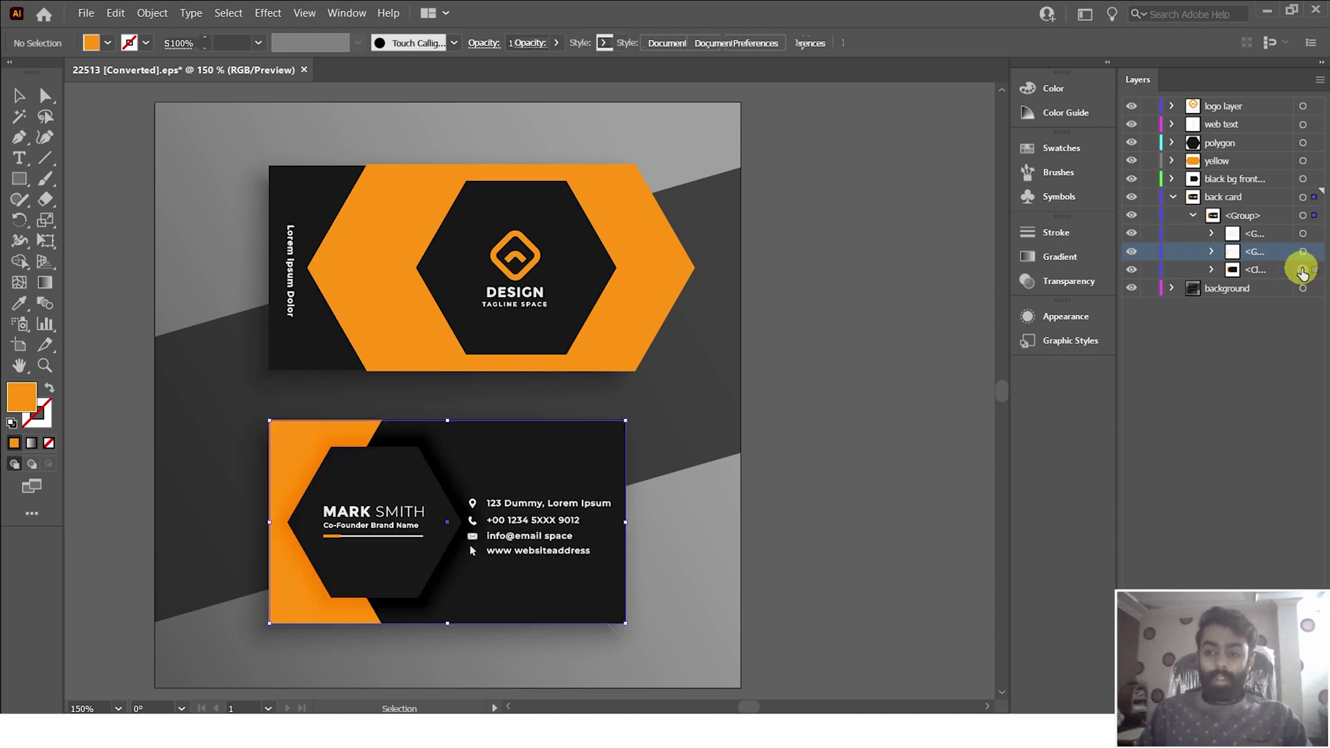
click(1240, 275)
click(1251, 234)
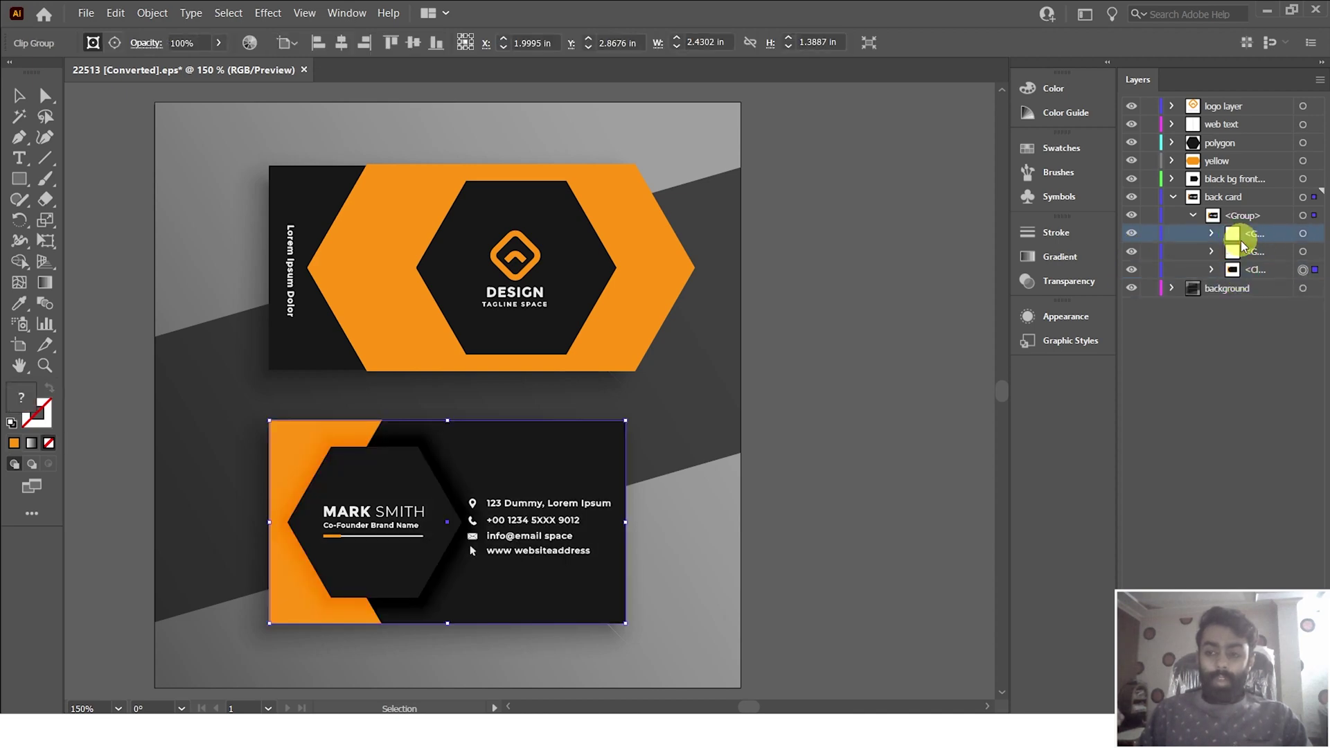
click(1303, 234)
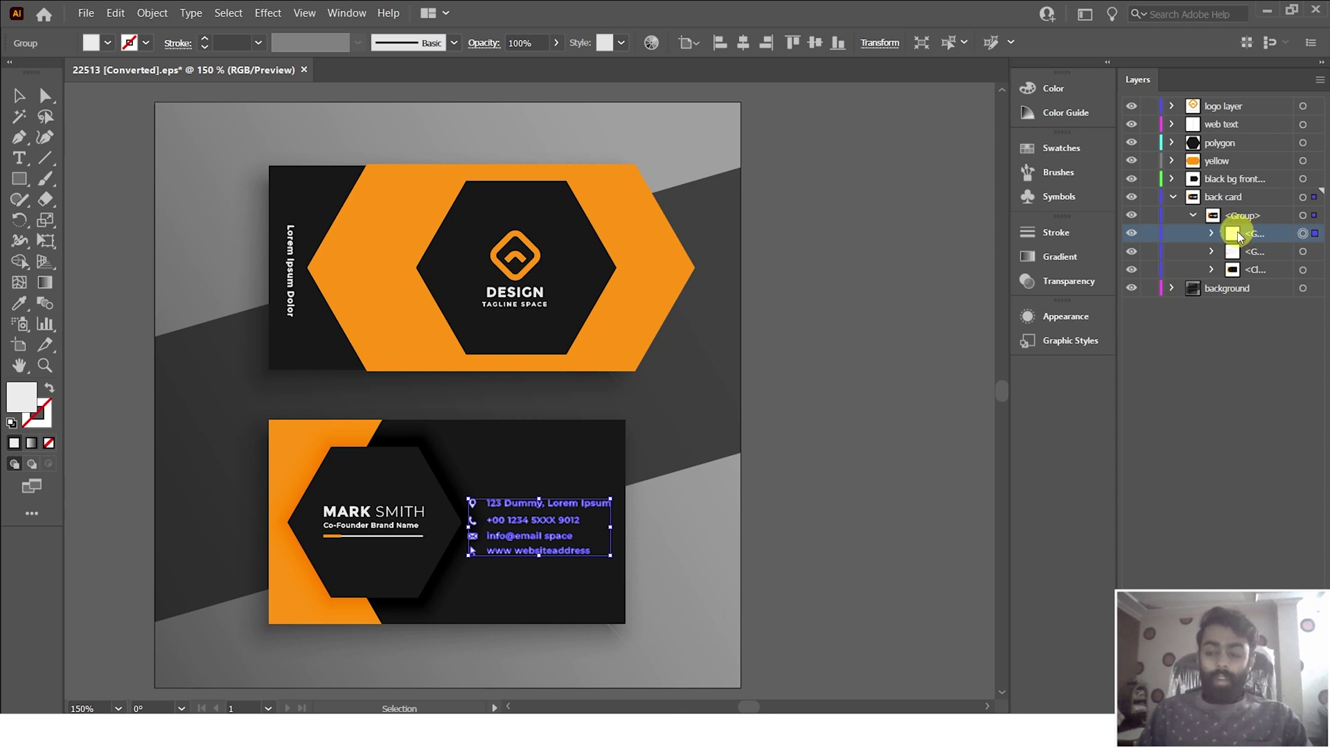
- Move the contact details from back card into new Layer 8, then toggle it to confirm its contents
key(Delete)
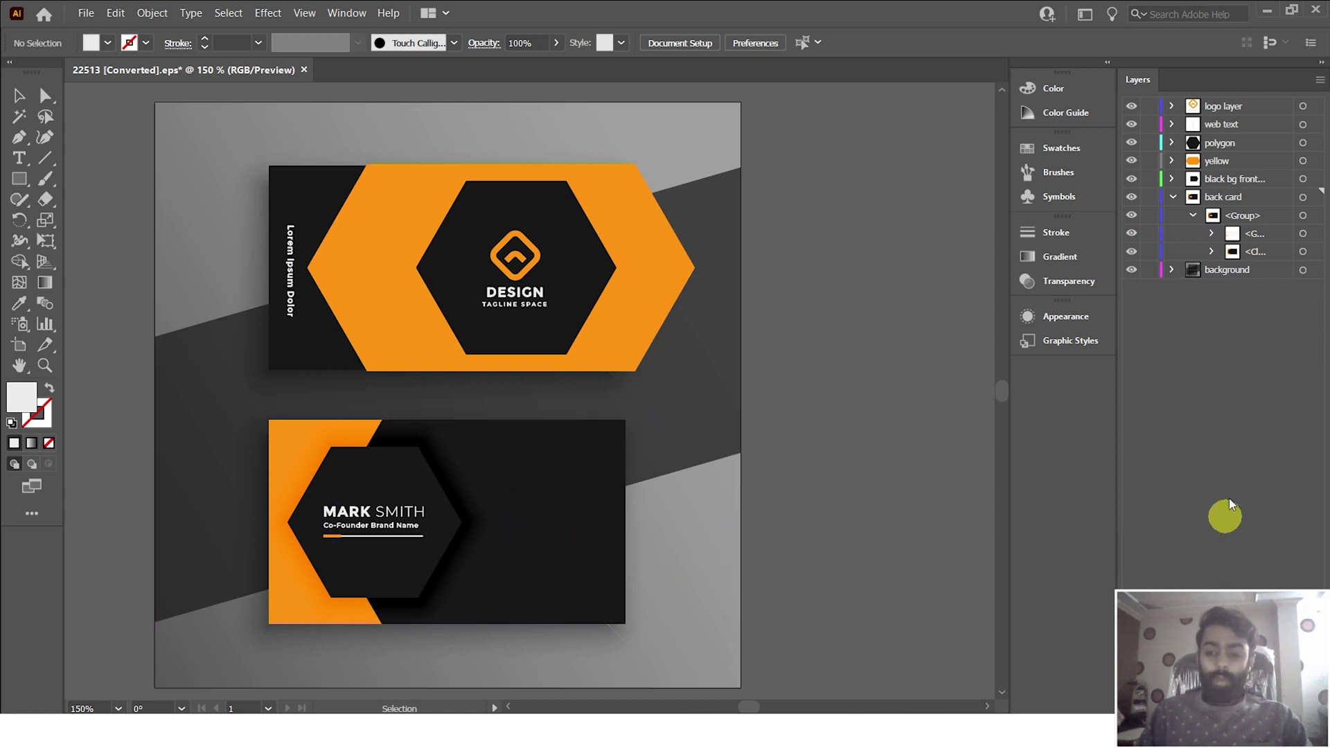
key(ctrl+l)
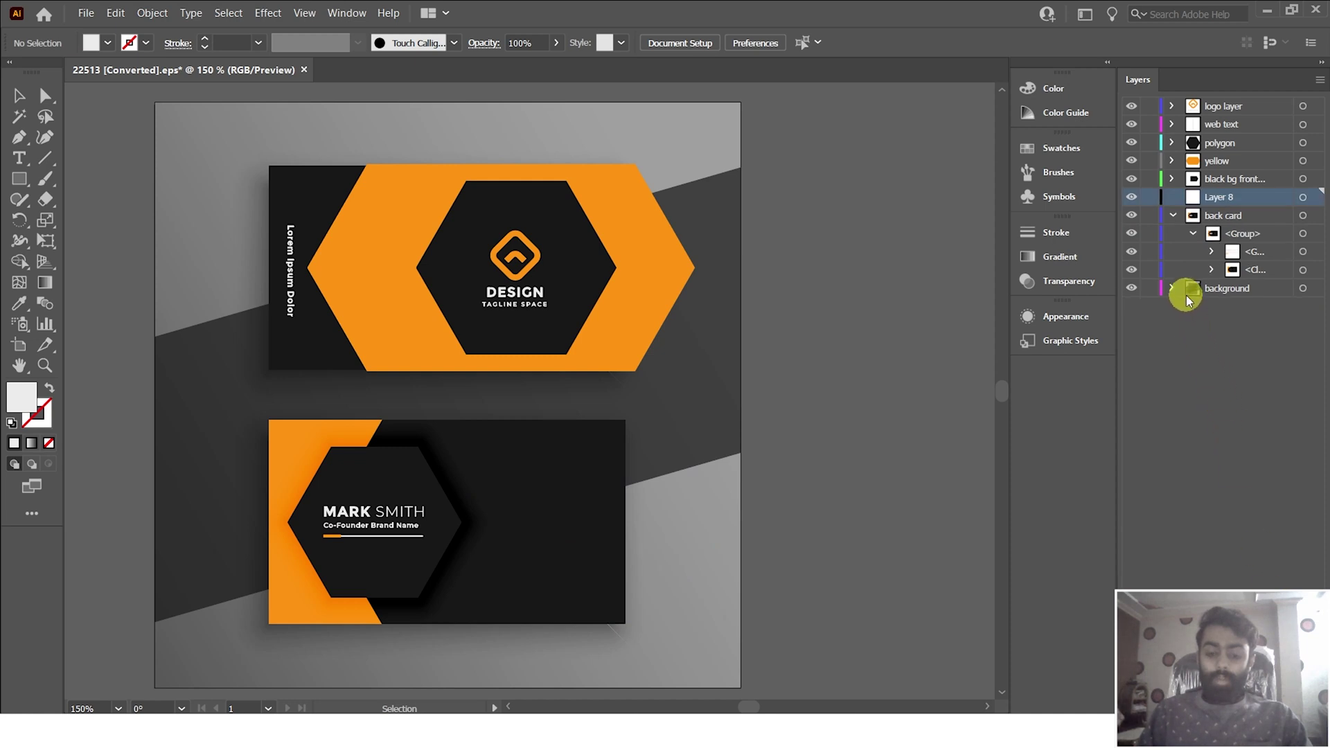
click(1173, 216)
click(1132, 197)
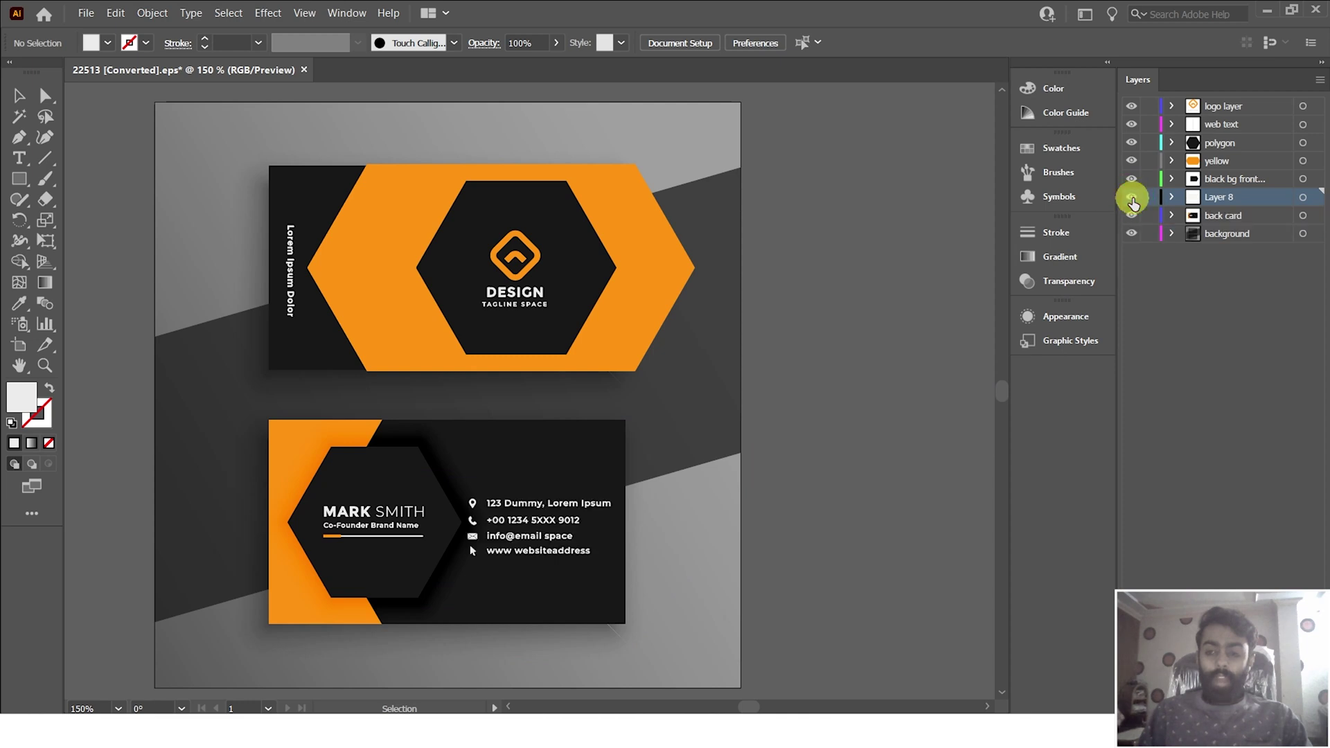
click(1131, 199)
click(1132, 198)
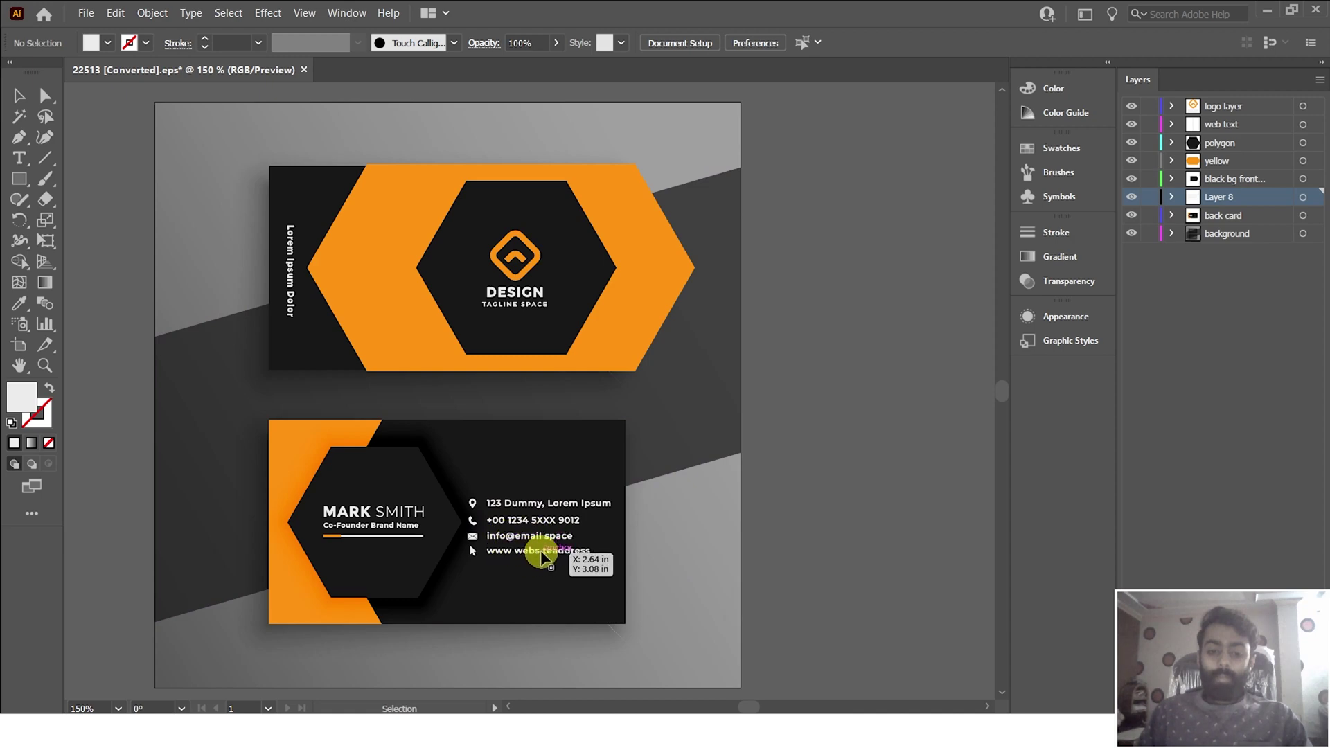
- Expand Layer 8's contact group, check the email and web lines, and Release to Layers (Sequence)
click(1171, 197)
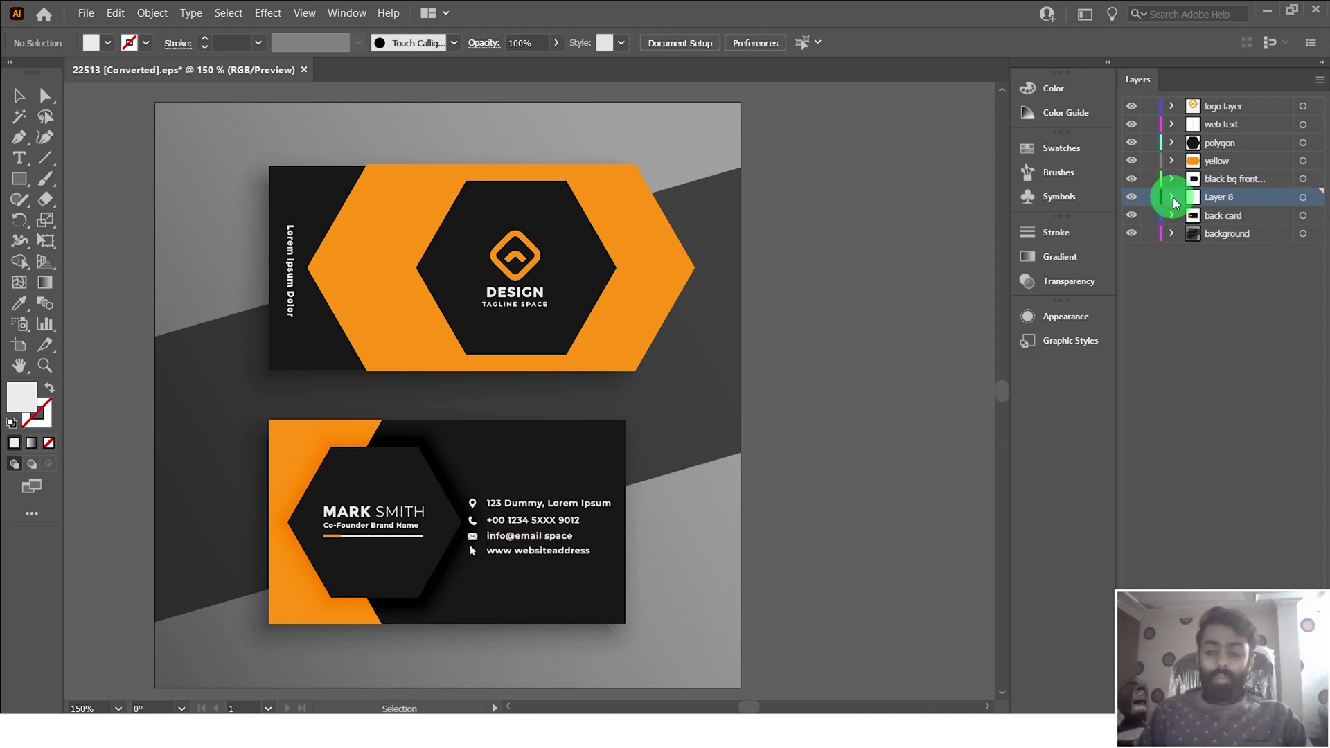
click(1214, 220)
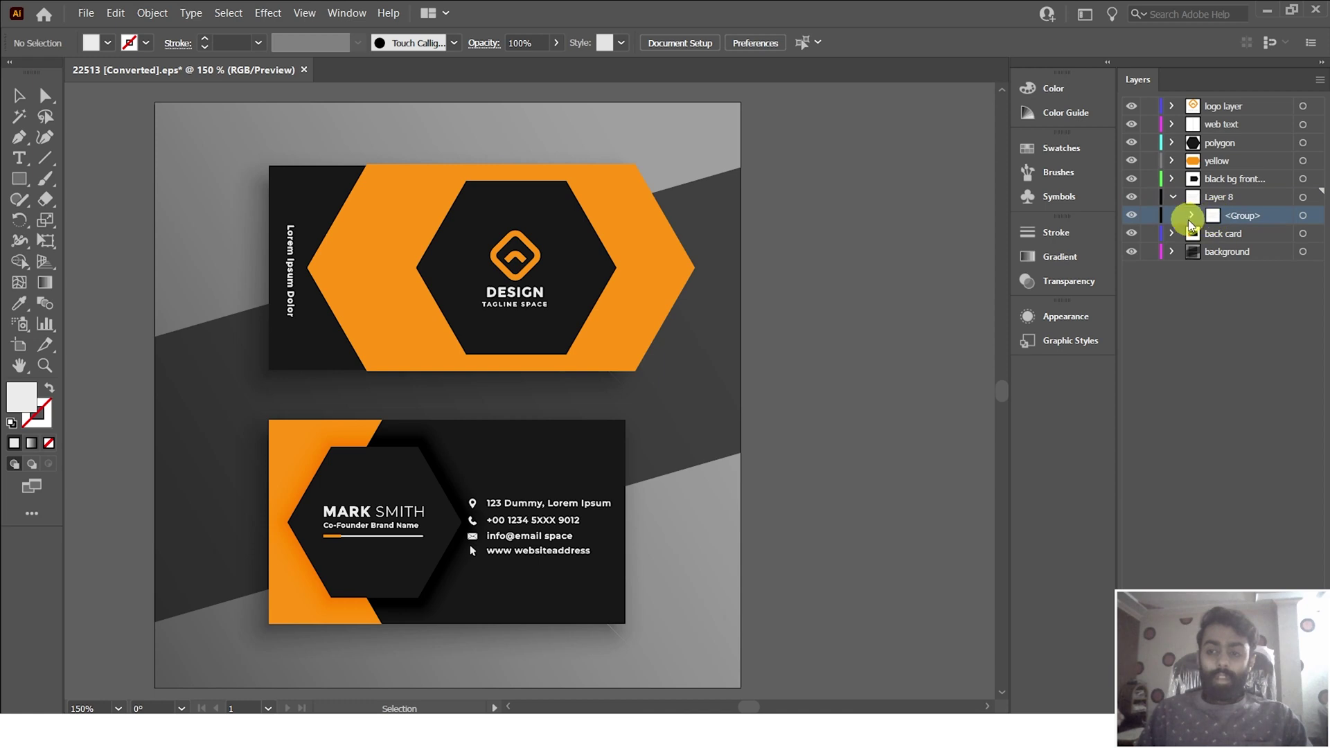
click(1191, 216)
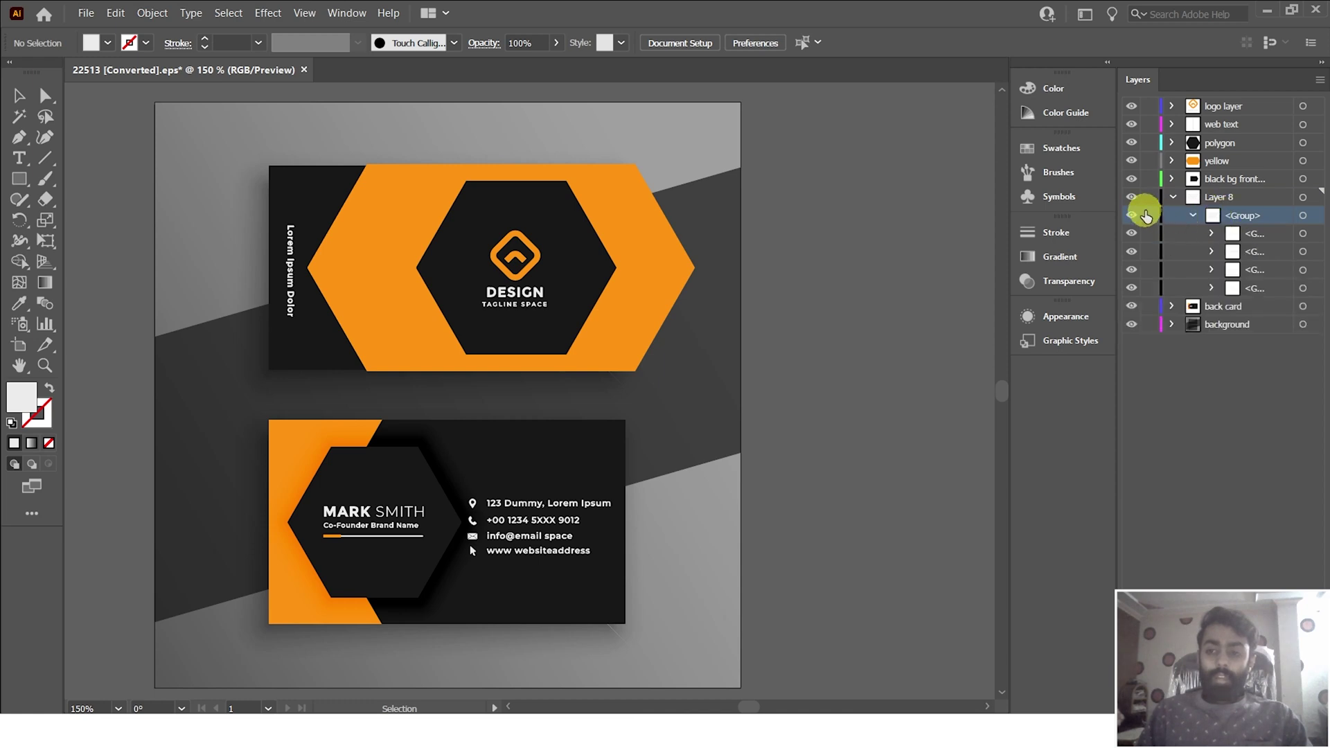
click(1131, 234)
click(1131, 233)
click(1131, 252)
click(1131, 251)
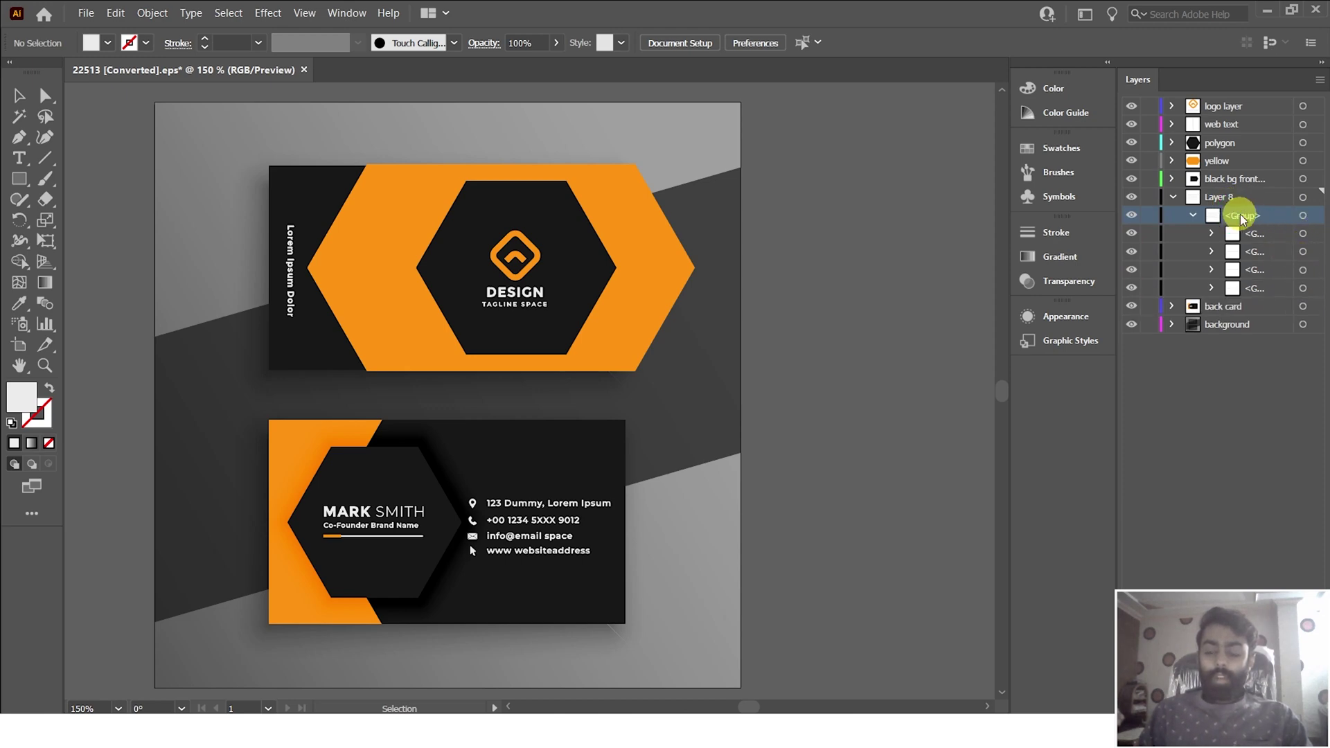
click(1319, 80)
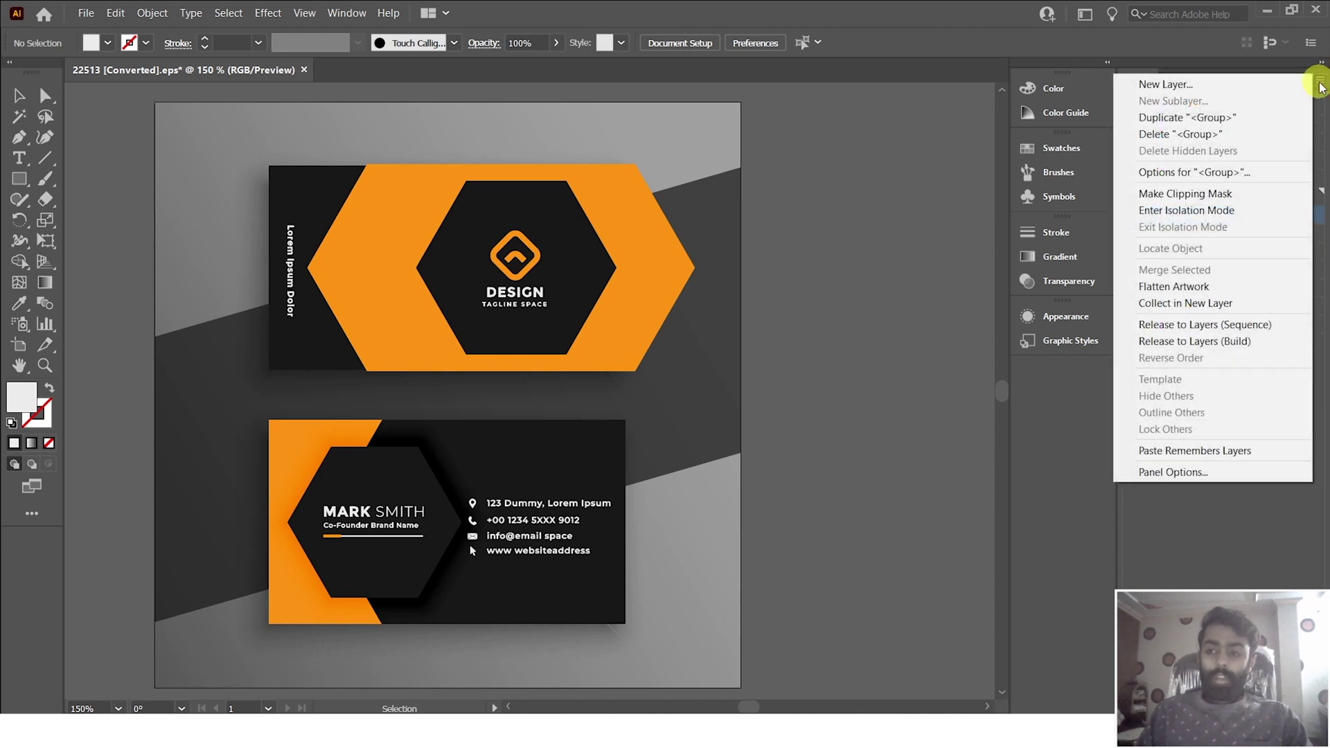
click(1216, 324)
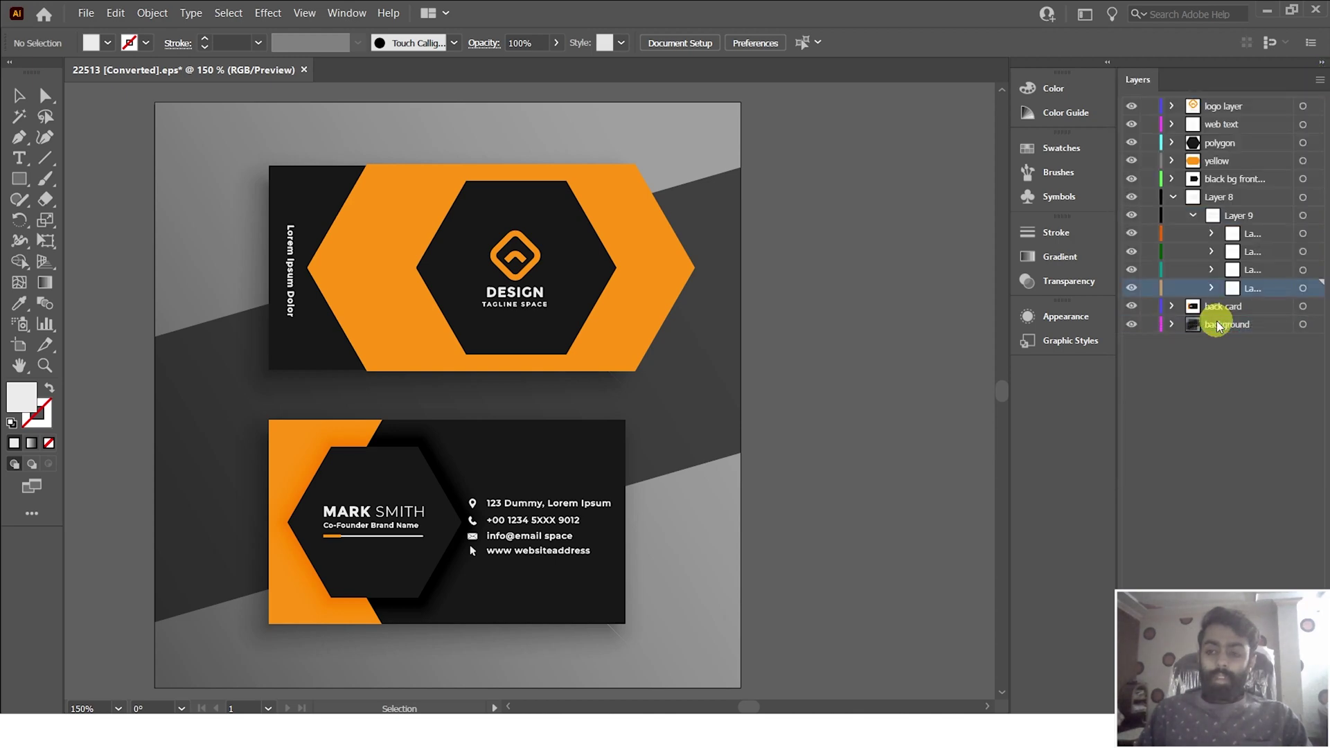
- Drag the four released contact sublayers up to top level above Layer 8
shift+click(1222, 235)
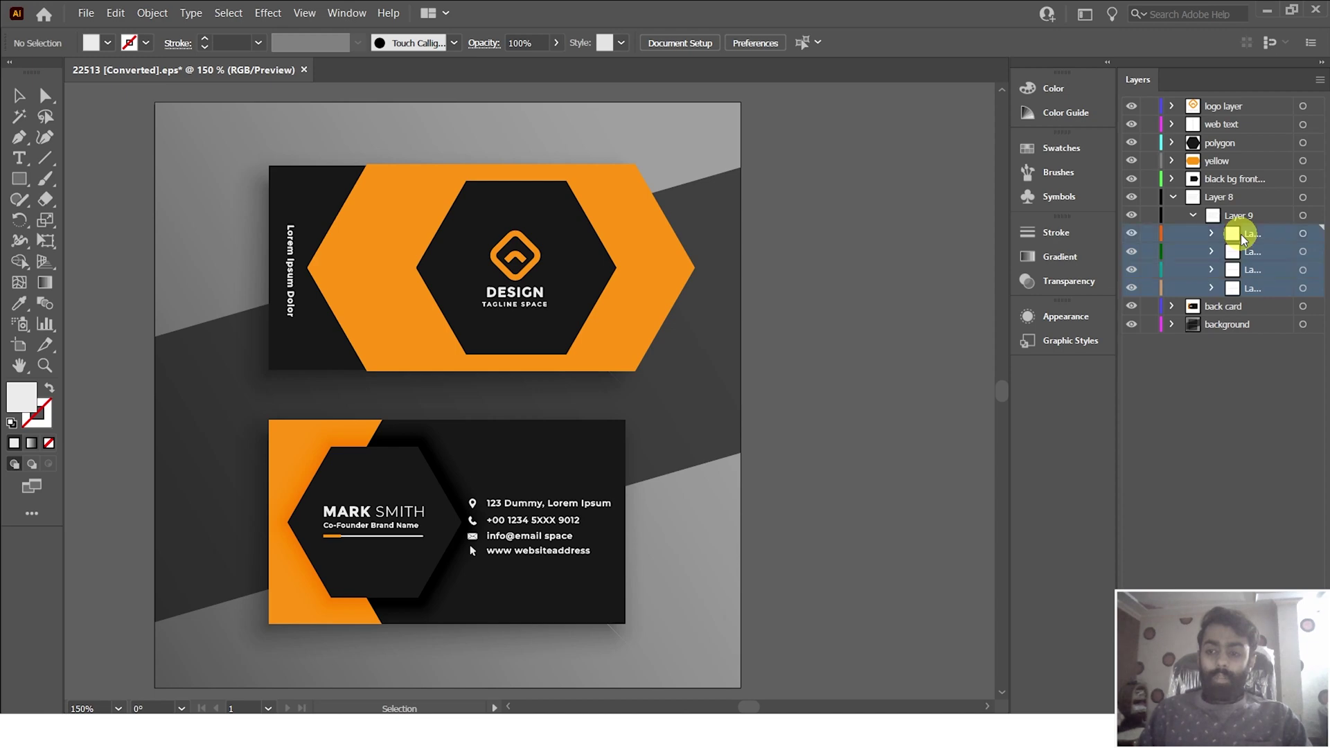
drag(1231, 237, 1239, 189)
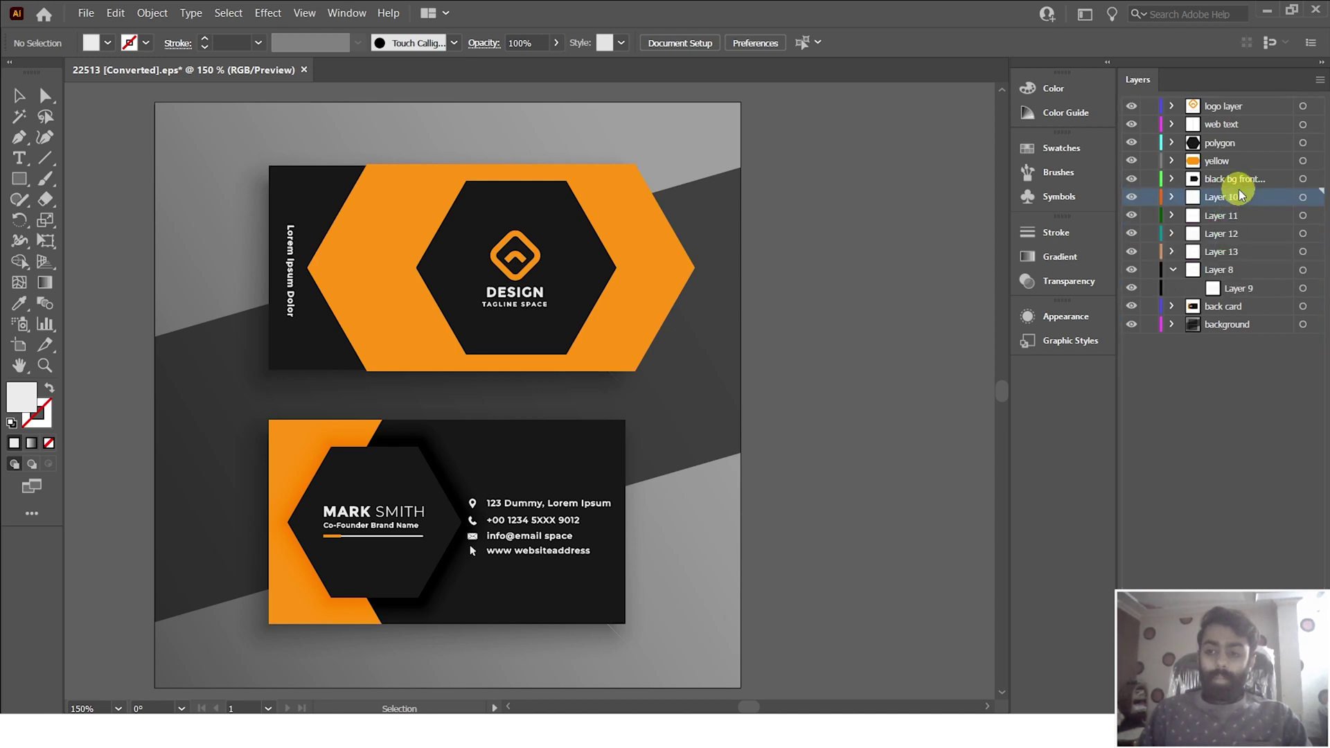
click(1136, 199)
click(1136, 199)
click(1133, 199)
click(1133, 198)
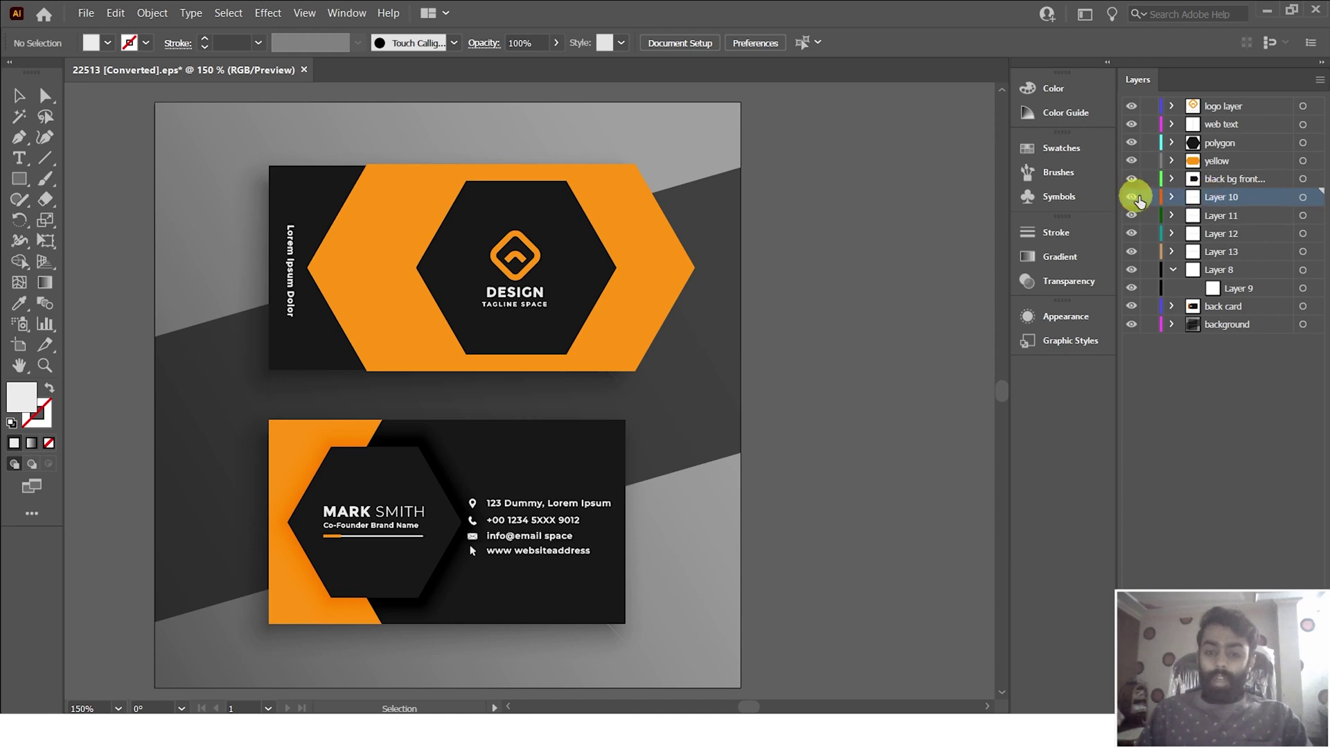
- Rename Layer 10 to 'Email' and Layer 11 to 'Web'
double_click(1233, 199)
text(Email)
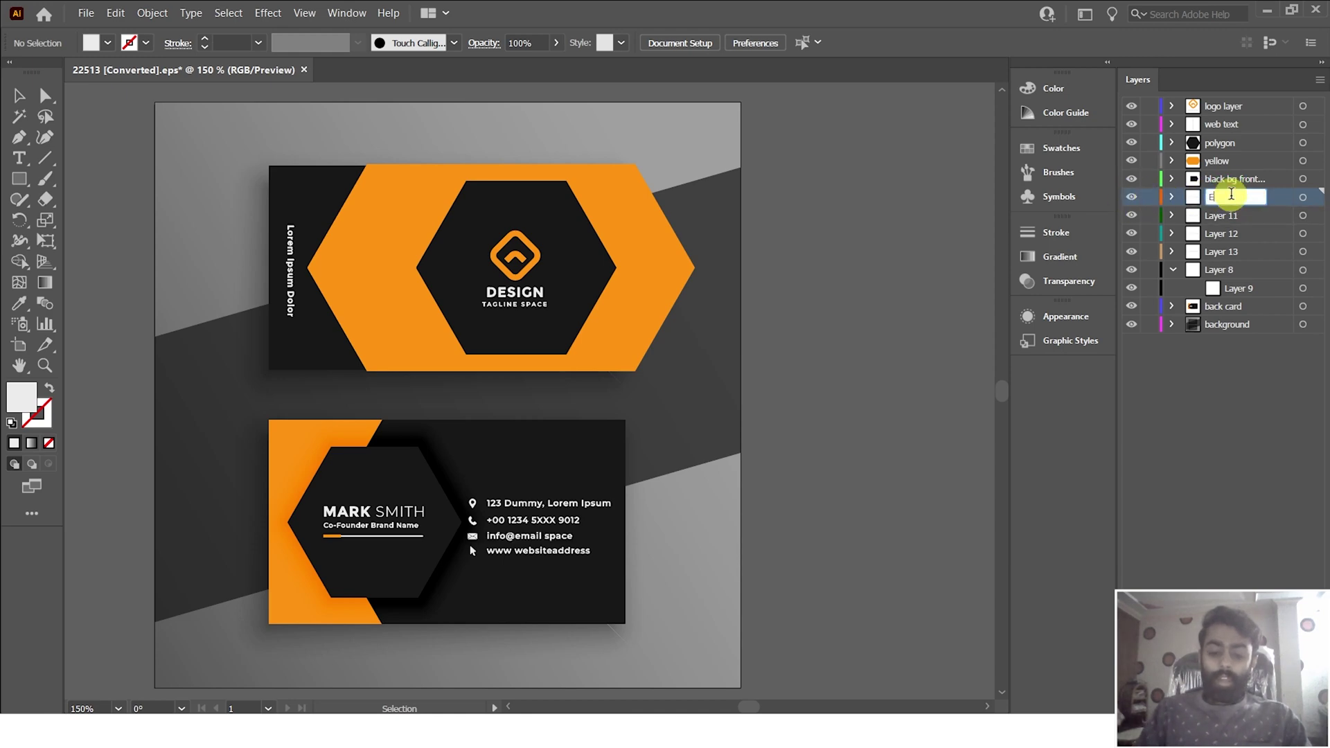
click(1219, 216)
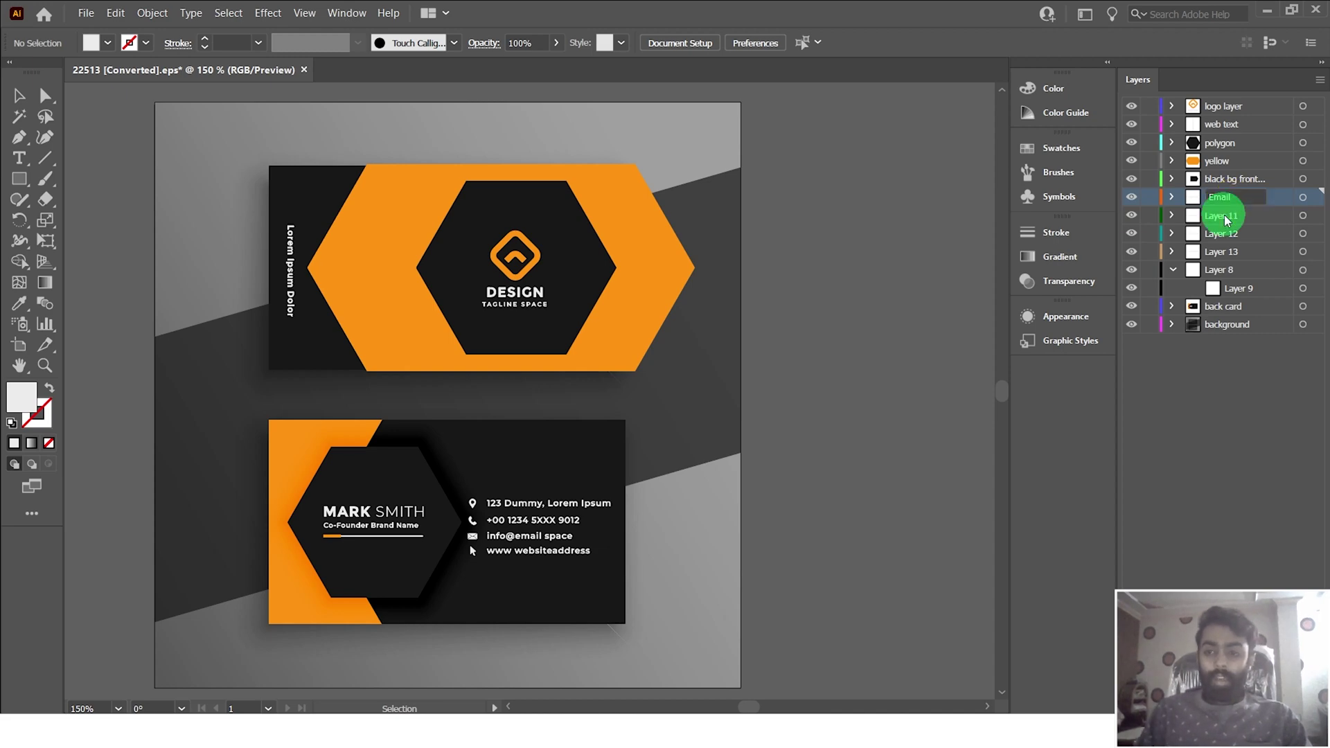
click(1132, 217)
click(1132, 217)
double_click(1219, 215)
text(We)
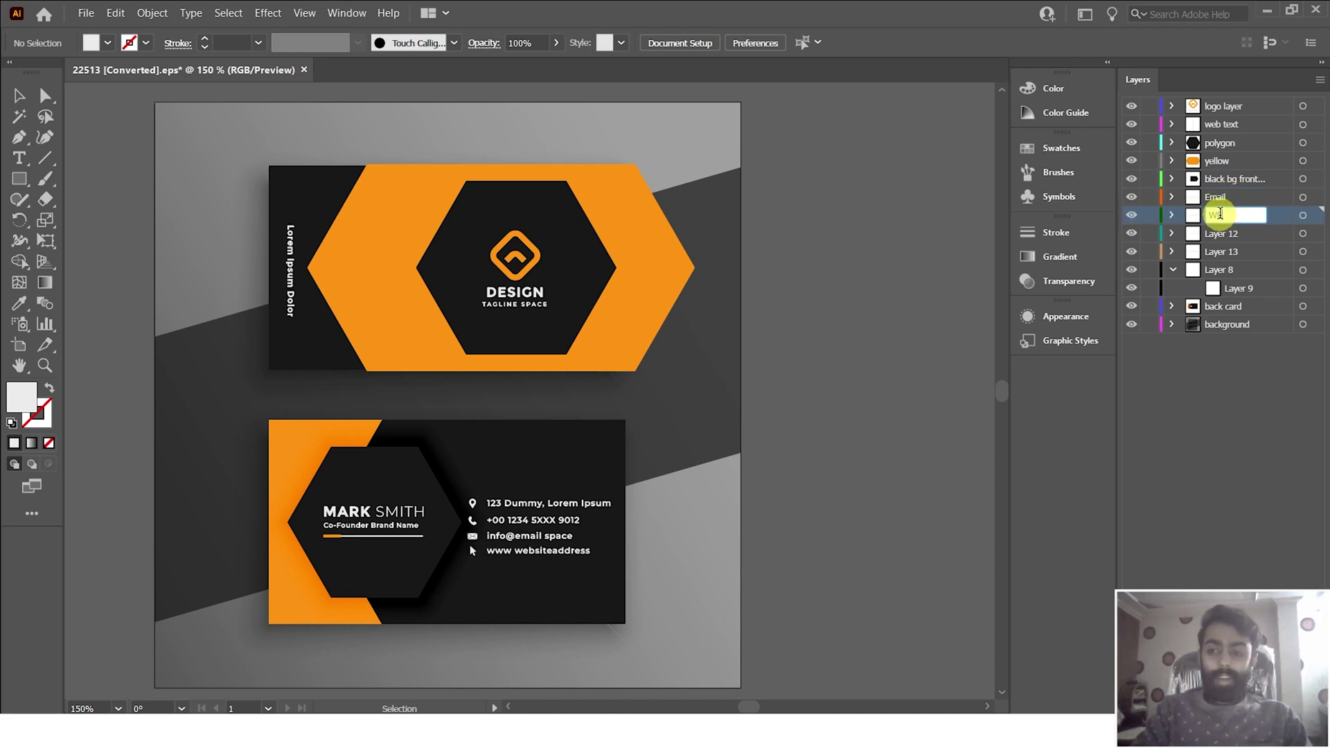
text(b)
- Rename Layer 12 to 'Address' and Layer 13 to 'Phone'
double_click(1219, 231)
text(Address)
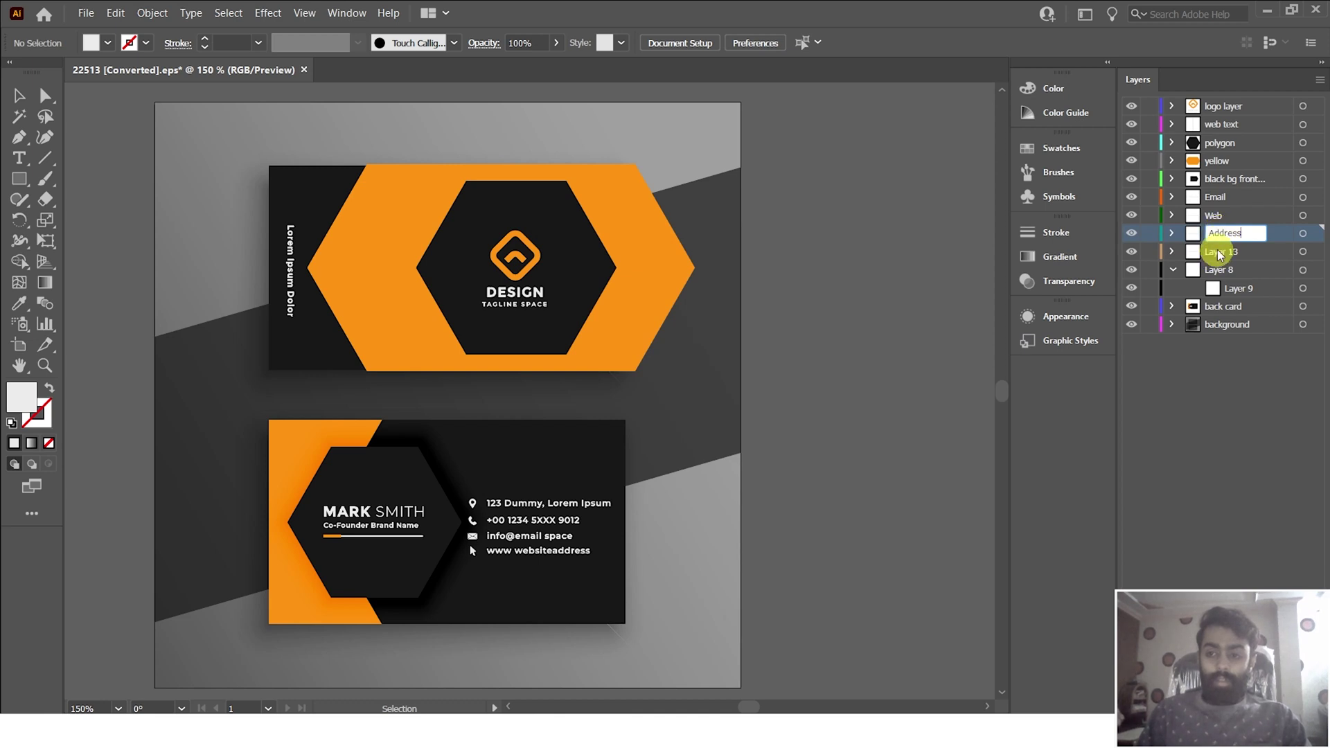
key(Return)
click(1131, 252)
click(1131, 251)
click(1218, 251)
double_click(1219, 251)
text(Phone)
click(1224, 271)
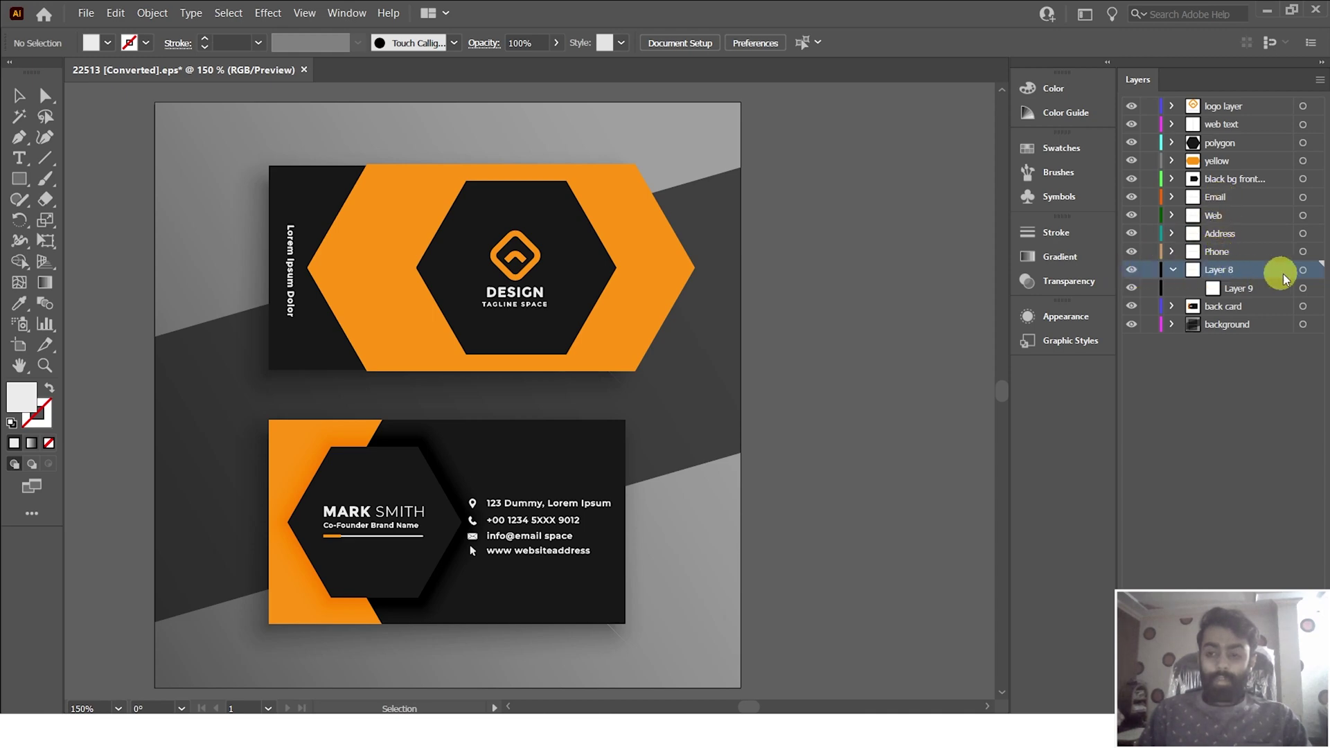
- Delete the empty Layer 8 along with Layer 9, then select the Email and Phone layers
click(1302, 270)
key(Delete)
click(1211, 197)
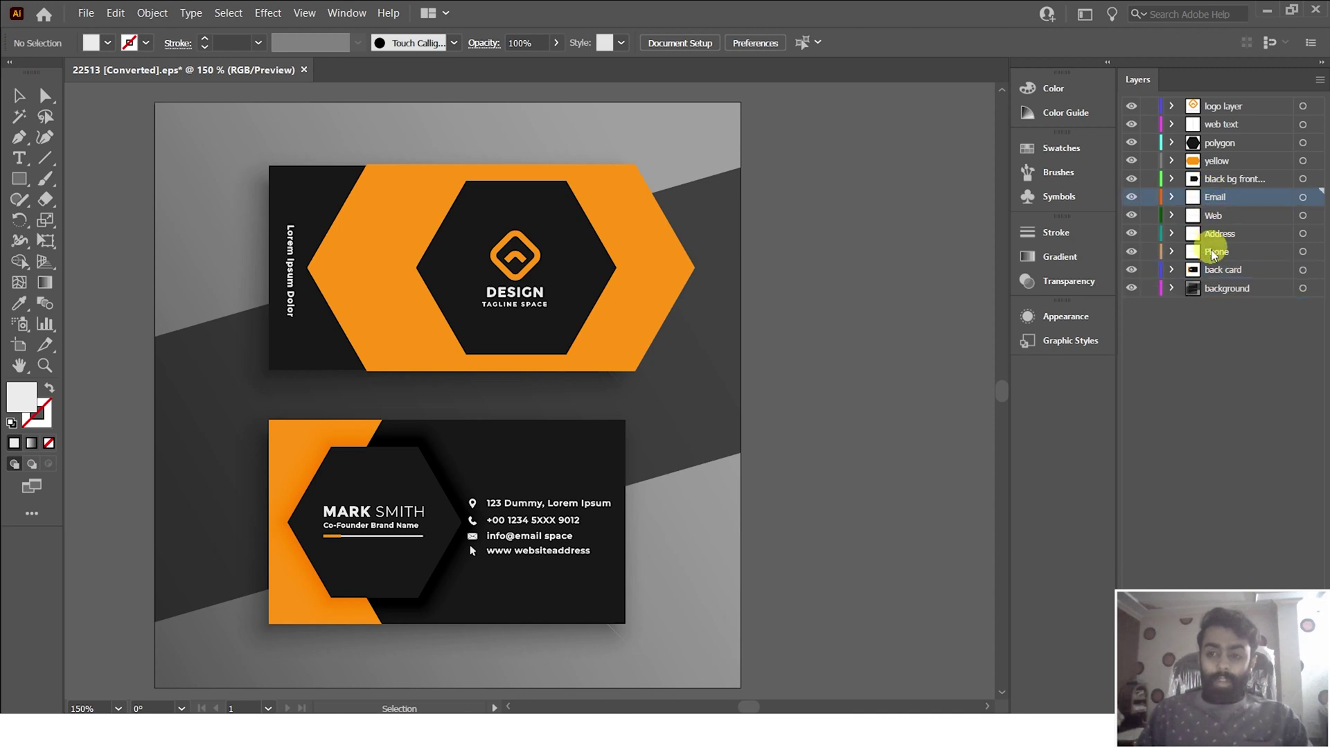
click(1210, 253)
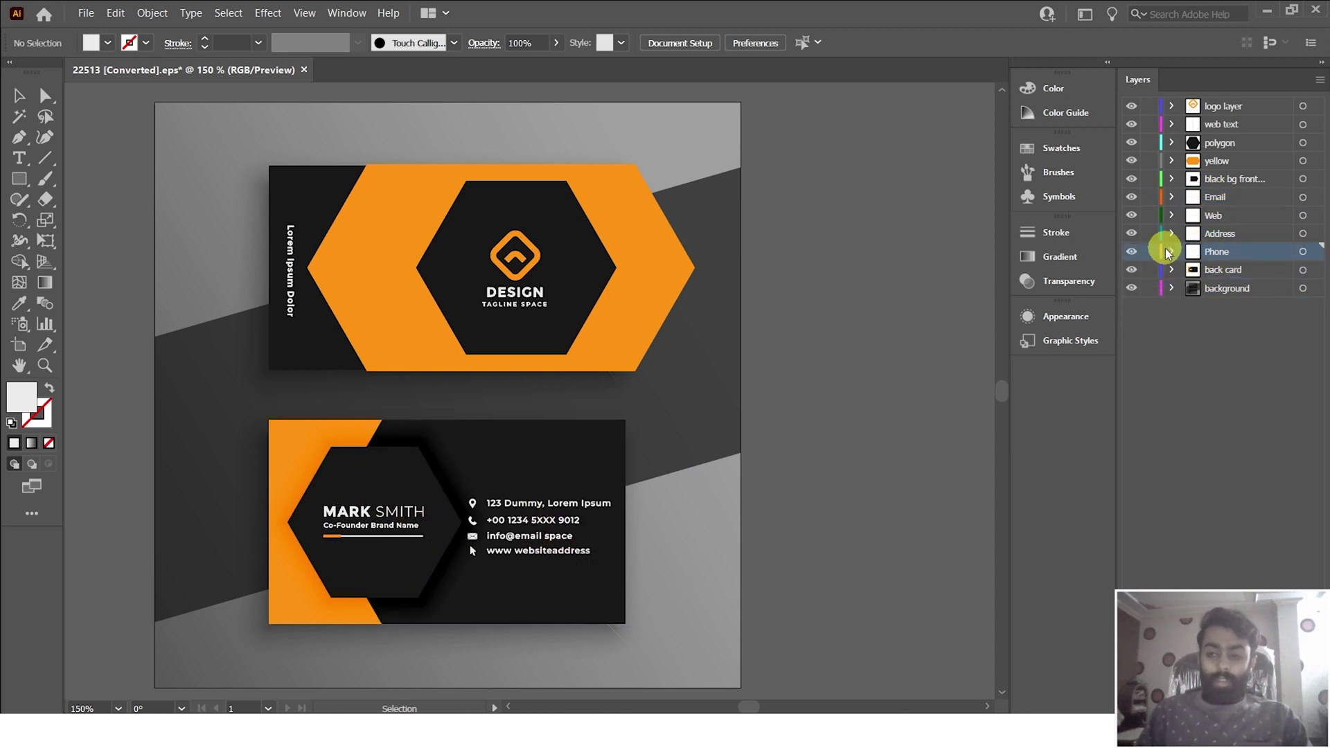
- Toggle the Phone, Address, Web and Email layers' visibility, then expand the back card layer
click(1137, 254)
click(1136, 252)
click(1133, 235)
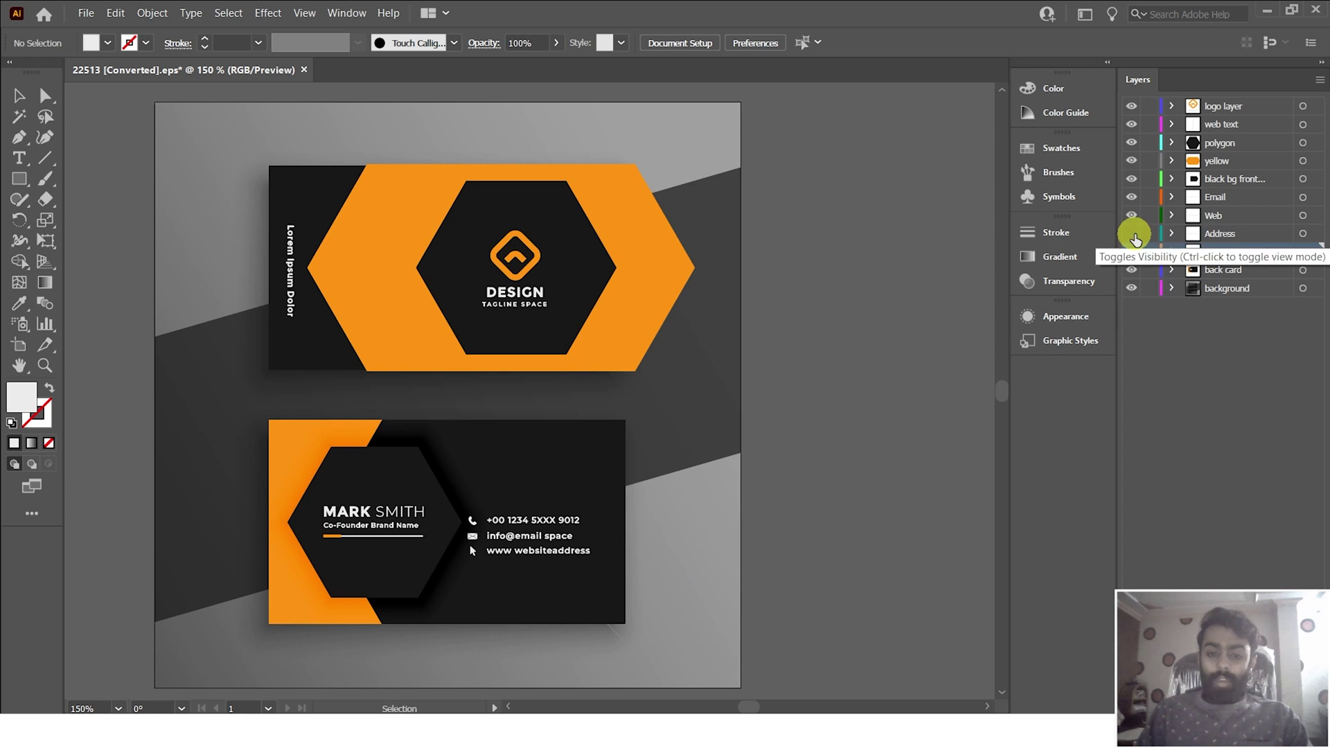
click(1132, 234)
click(1132, 215)
click(1131, 216)
click(1131, 197)
click(1131, 198)
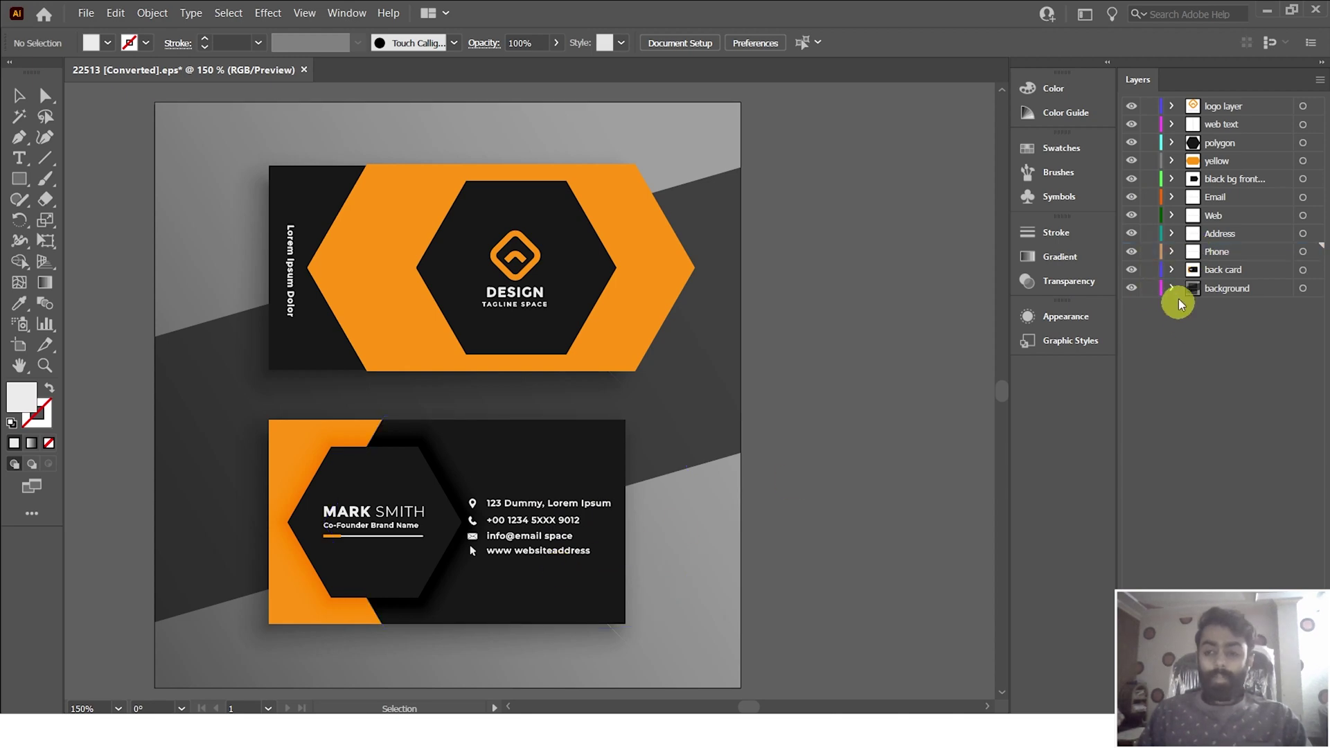
click(1171, 269)
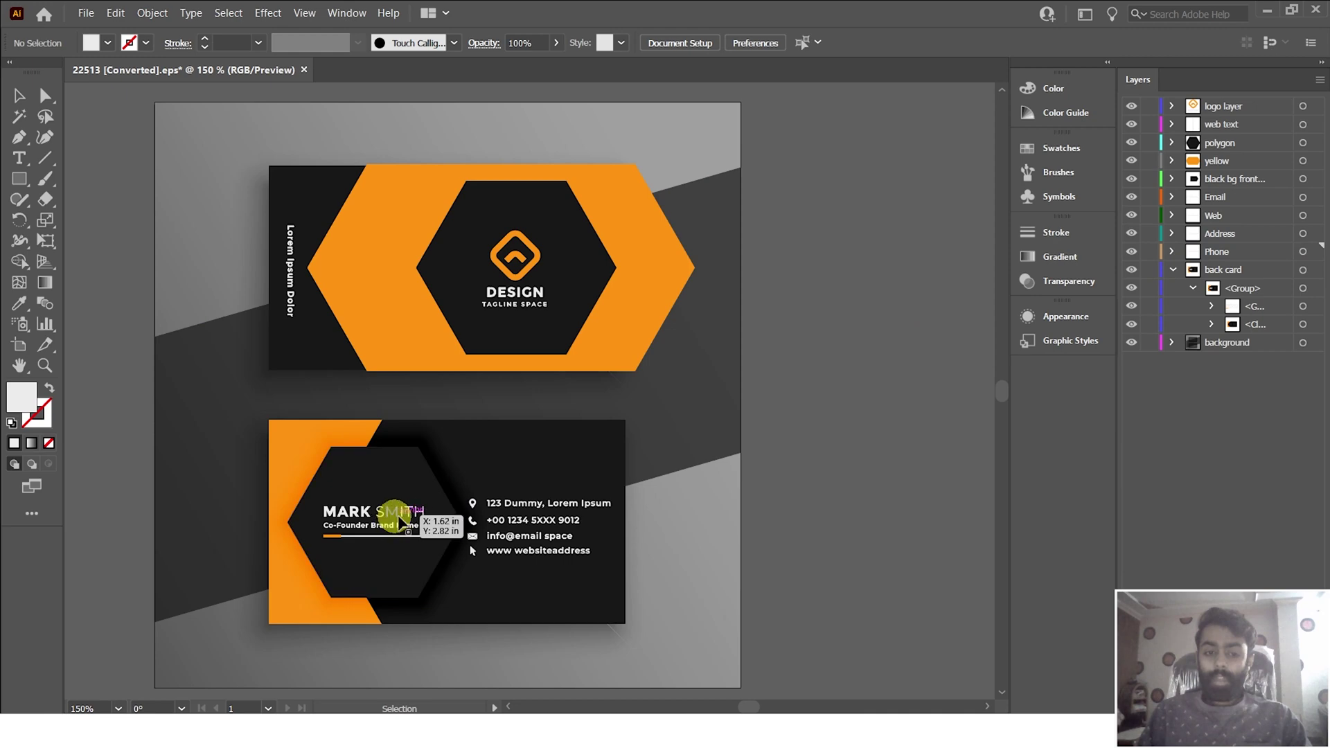
- Move the MARK SMITH name and title group onto a new layer named 'Main Text'
click(1302, 306)
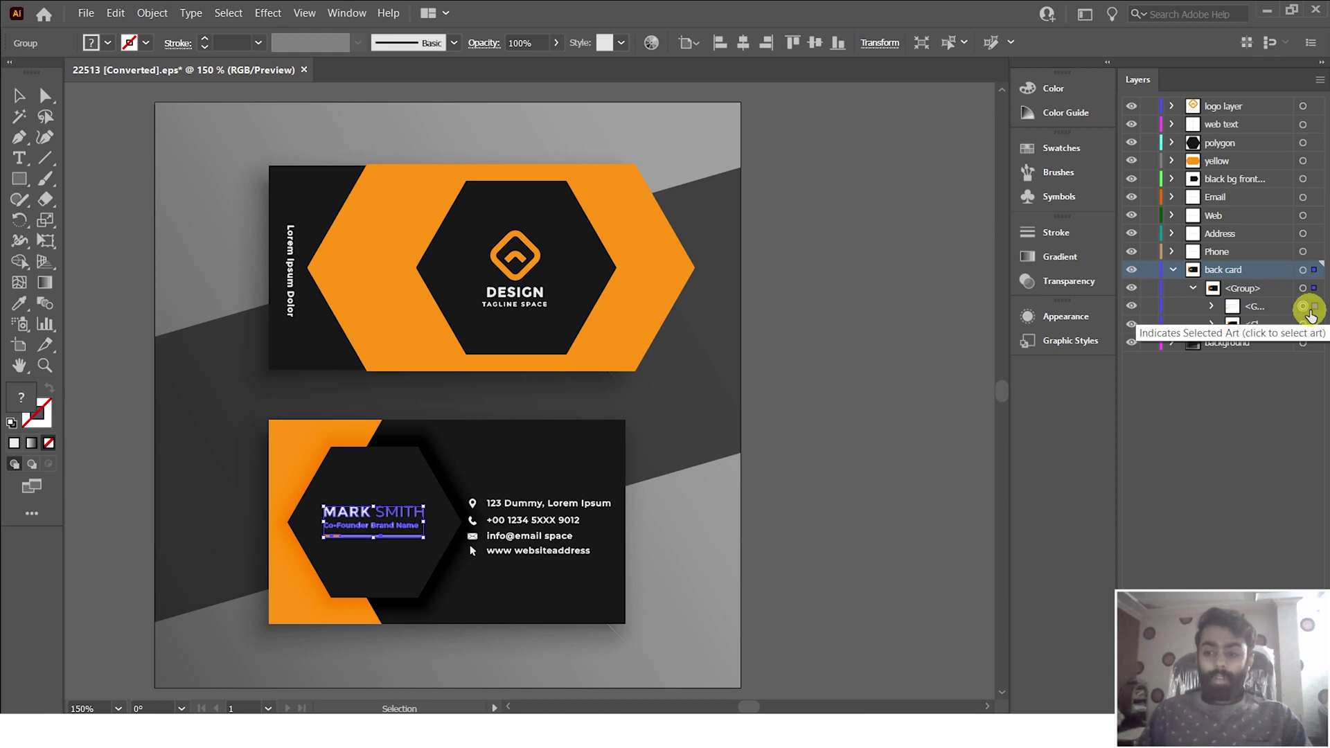
key(Delete)
key(ctrl+l)
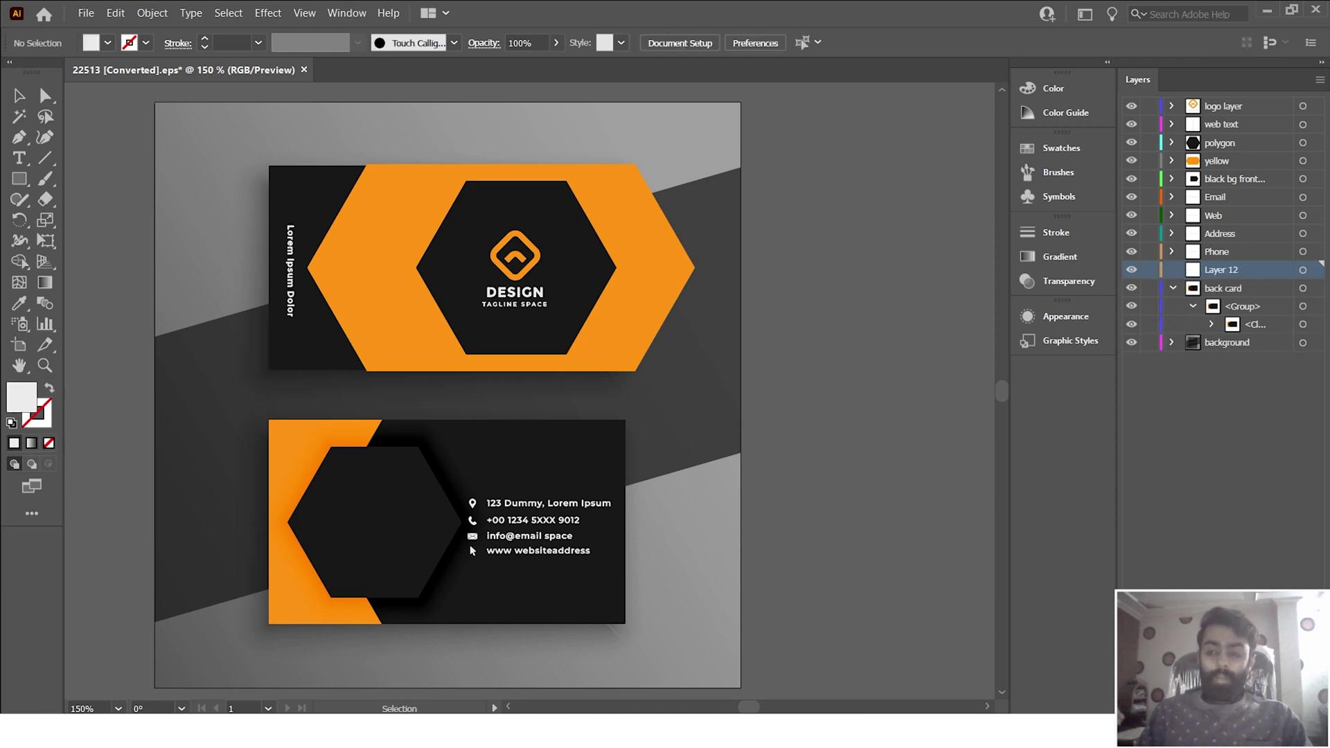
key(ctrl+f)
double_click(1217, 270)
text(Mai)
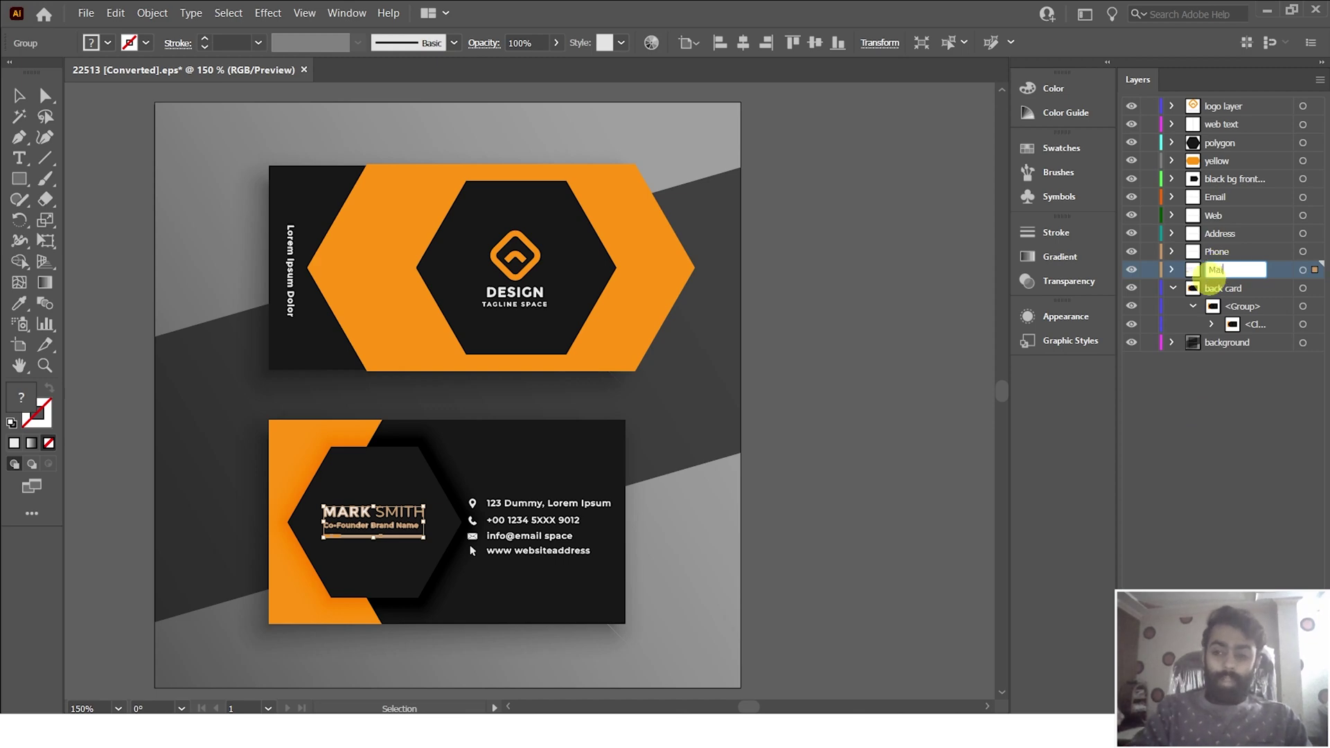
text(n Text)
click(1240, 324)
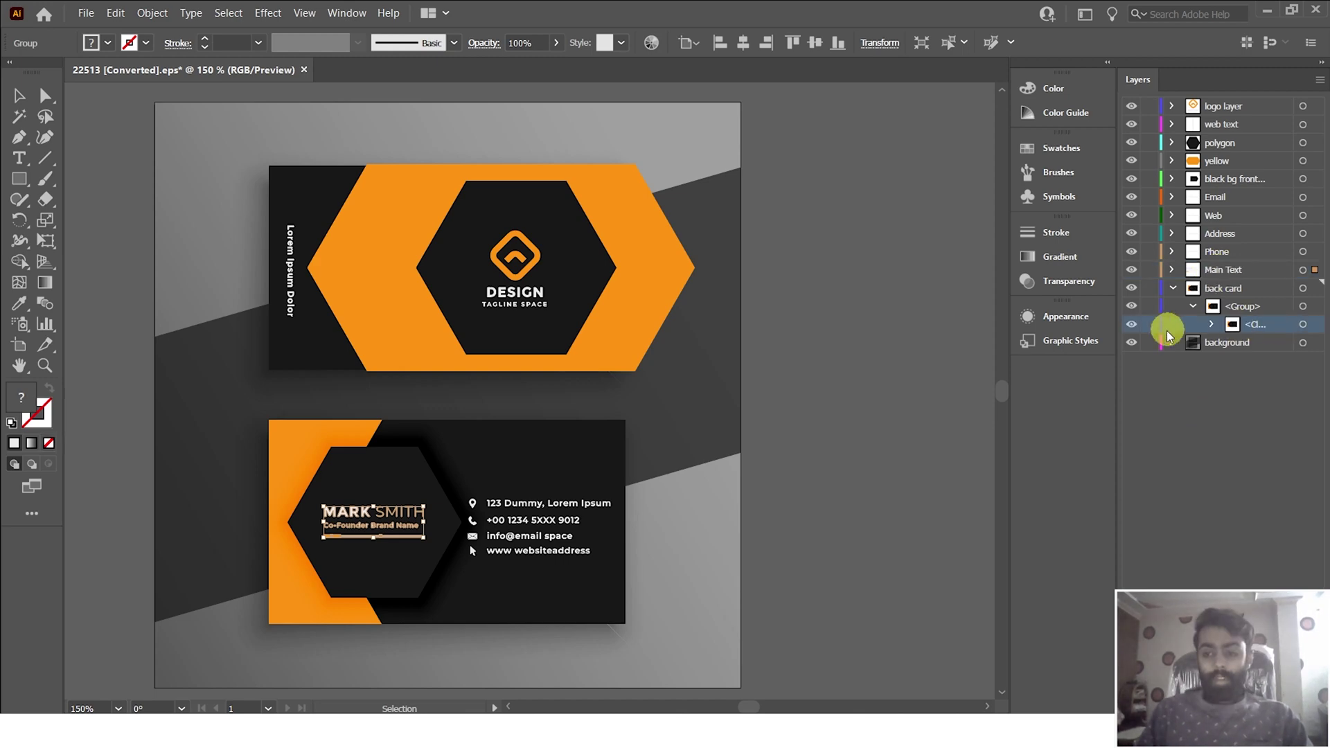
- Toggle the back card layer's visibility to check it, then expand its nested groups
click(1132, 325)
click(1132, 325)
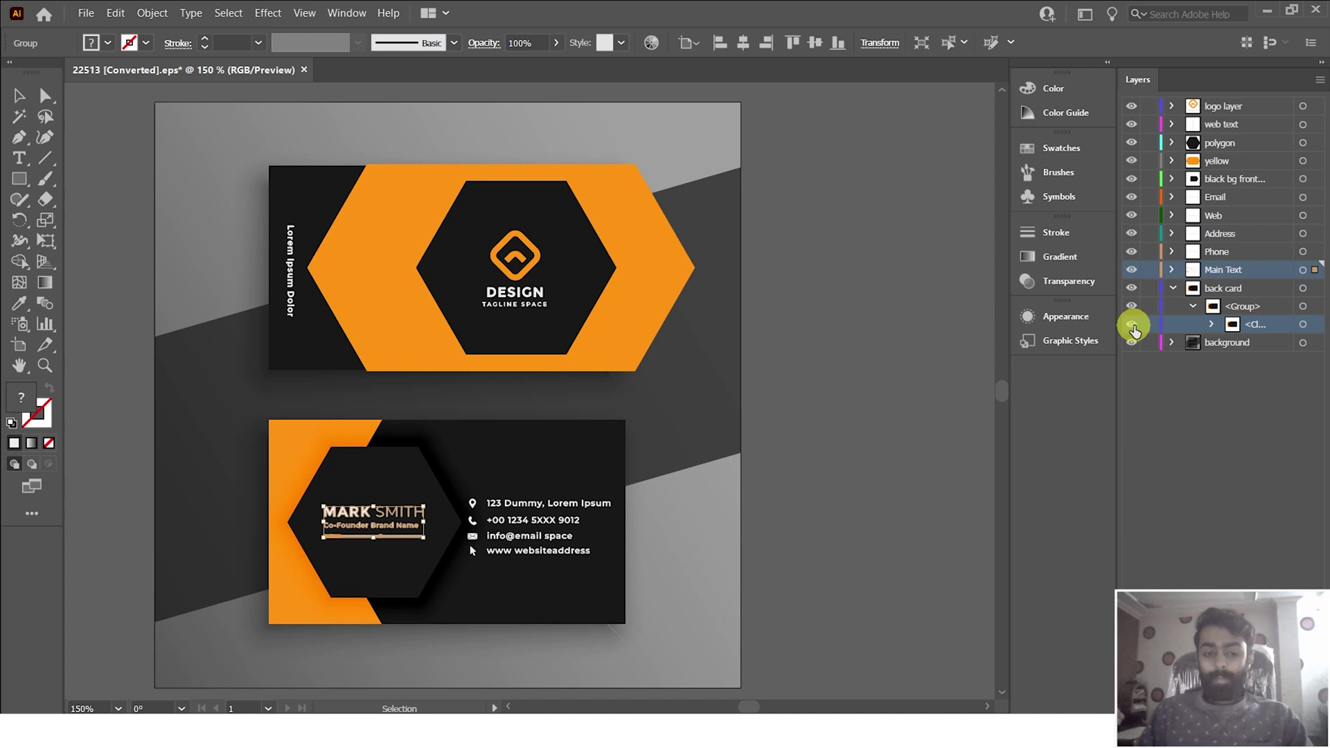
click(1211, 324)
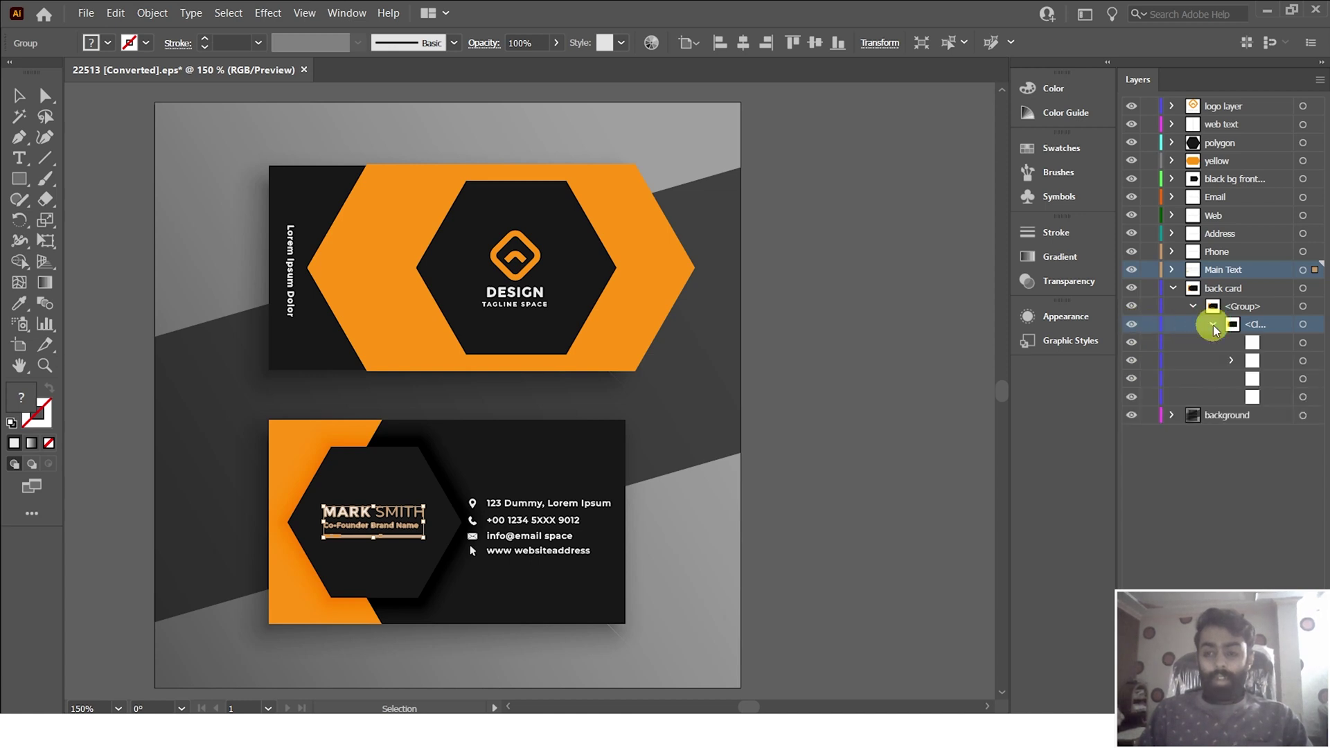
click(1230, 360)
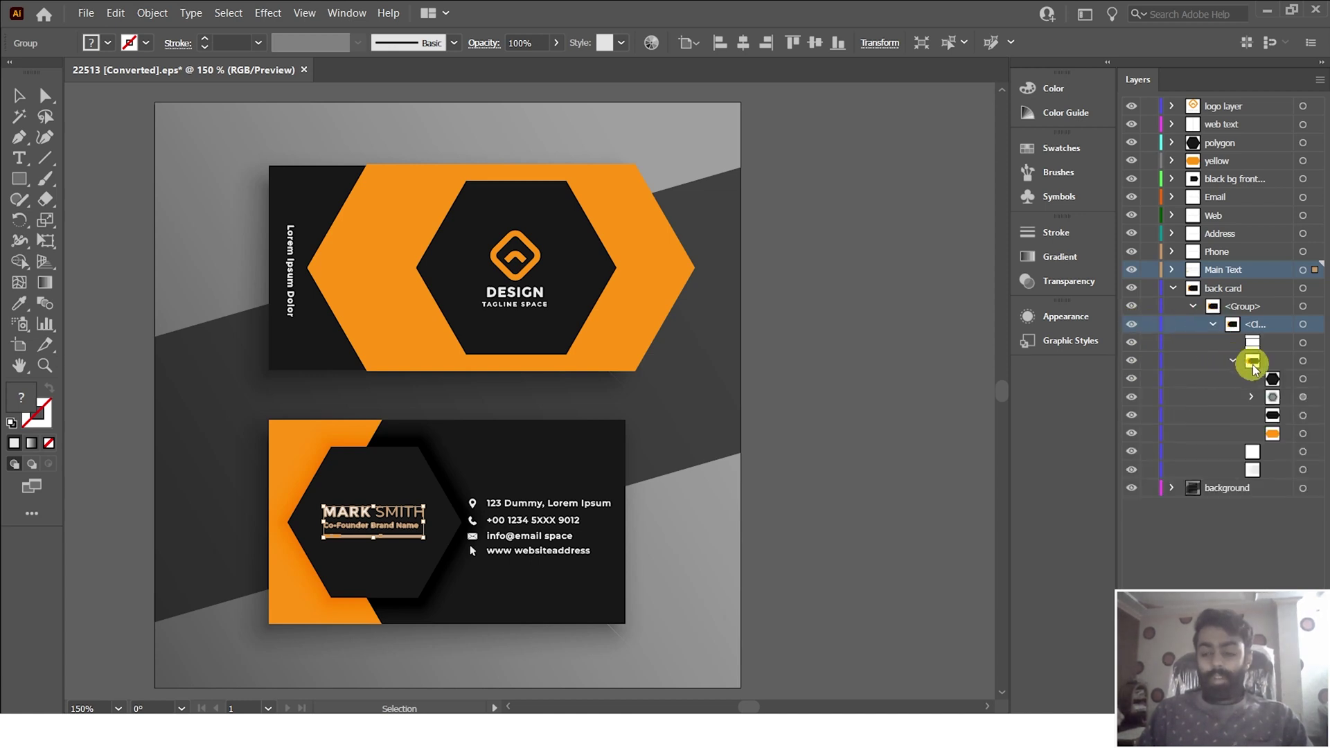
- Cut the black hexagon from back card and paste it in place on a new layer
click(1302, 379)
key(Delete)
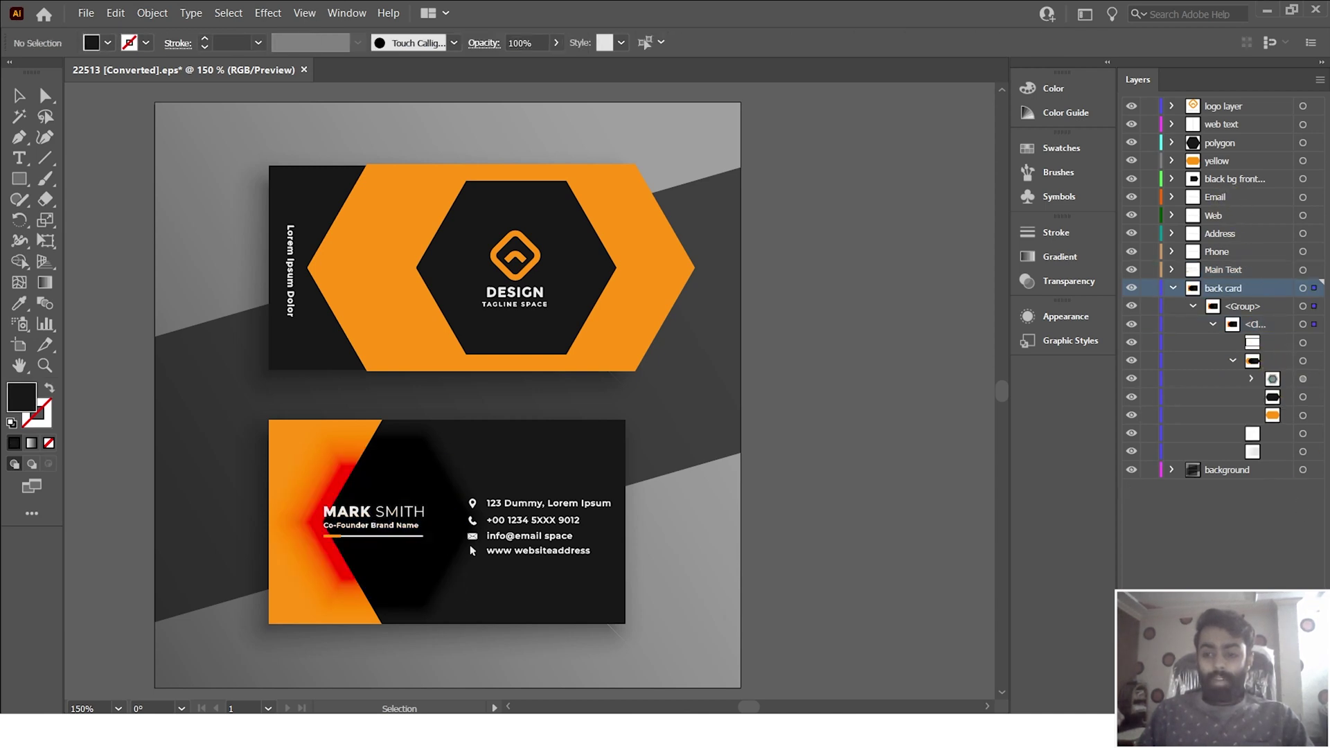
key(ctrl+l)
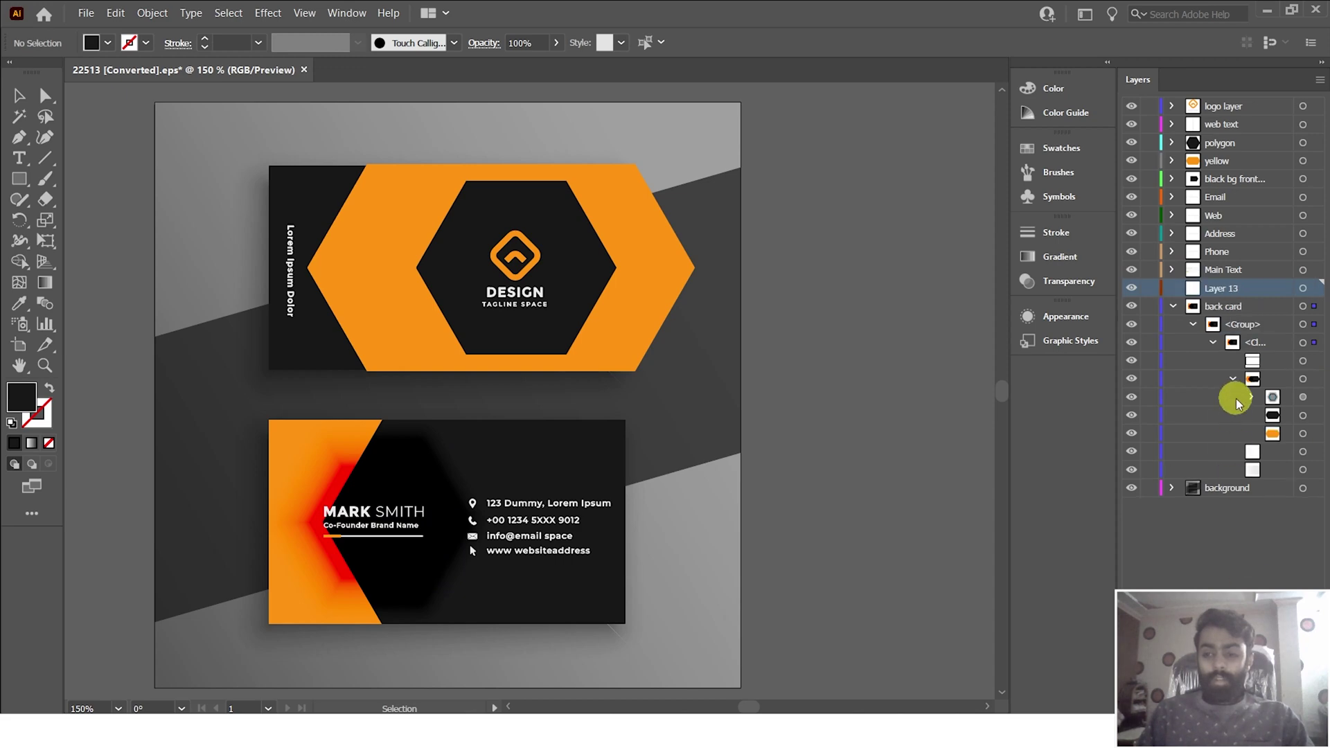
key(ctrl+f)
- Name the new layer 'polygon' and hide the hexagon line-art pattern
double_click(1237, 288)
text(polygon)
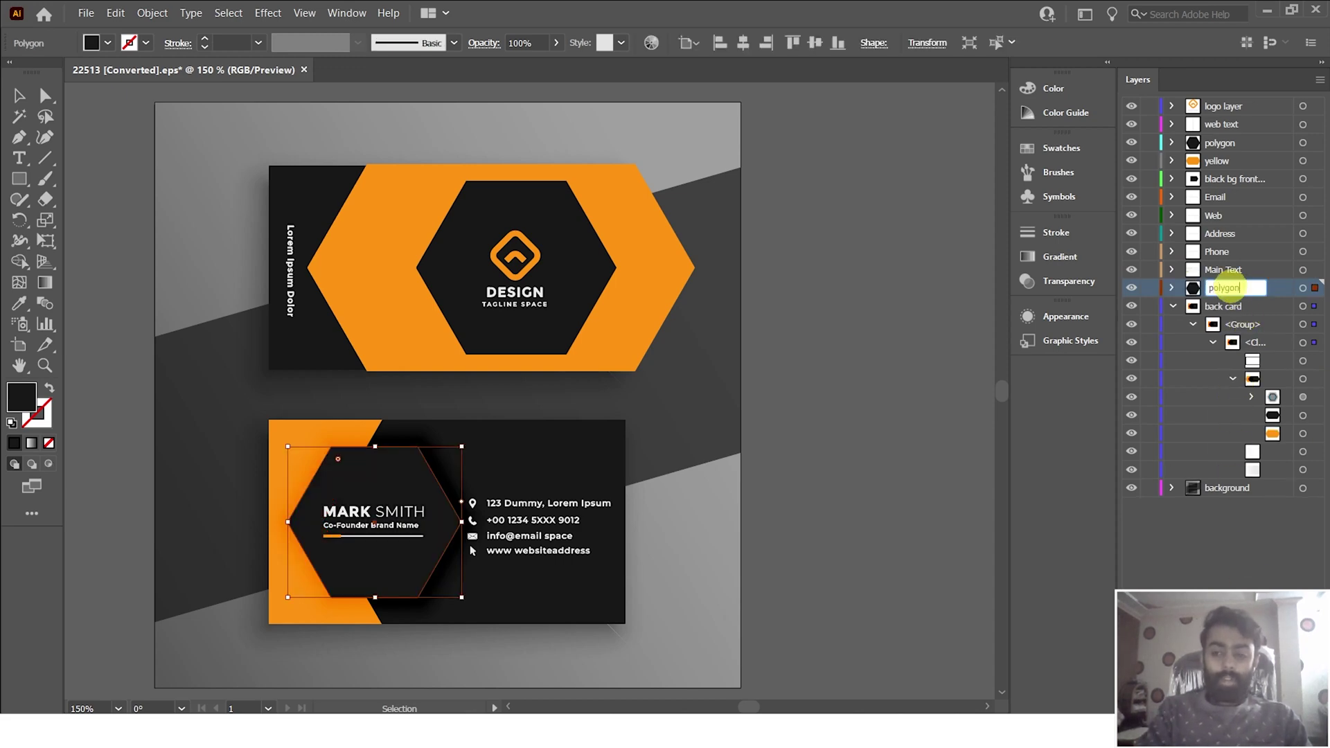
click(1141, 401)
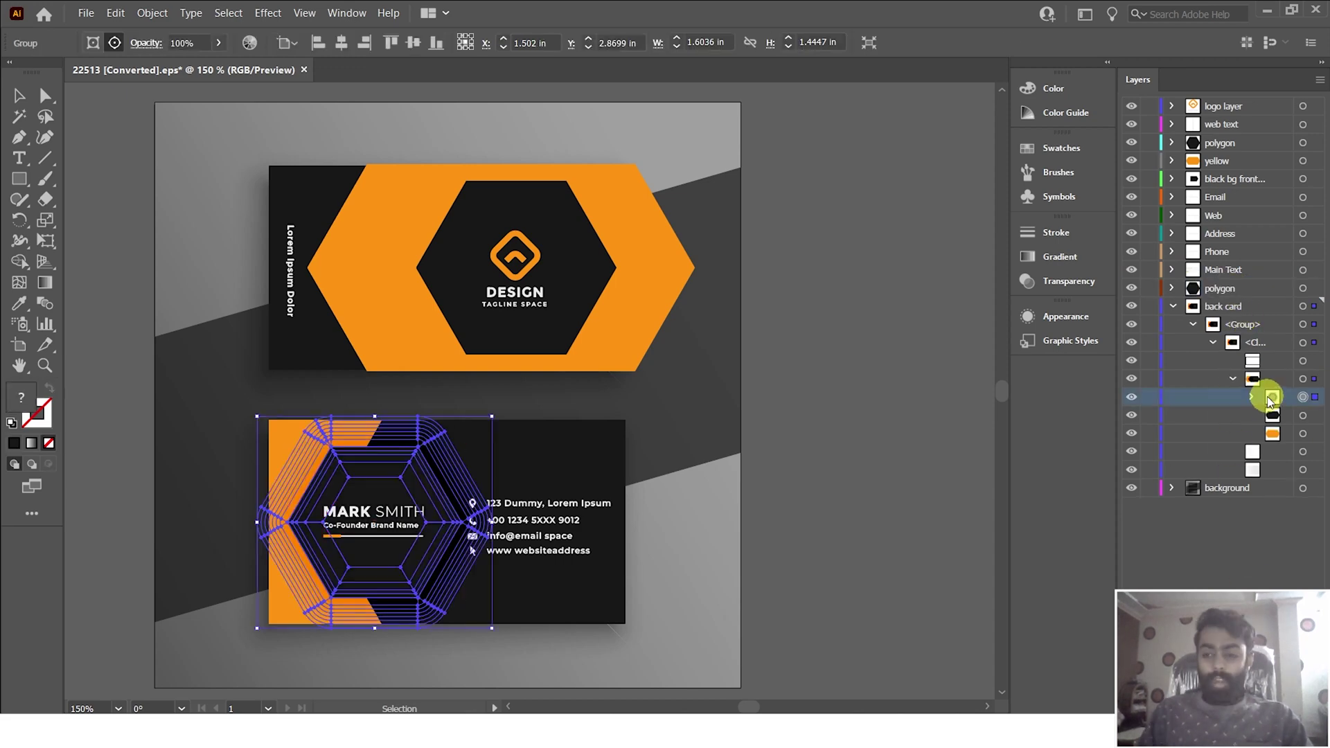
click(1132, 397)
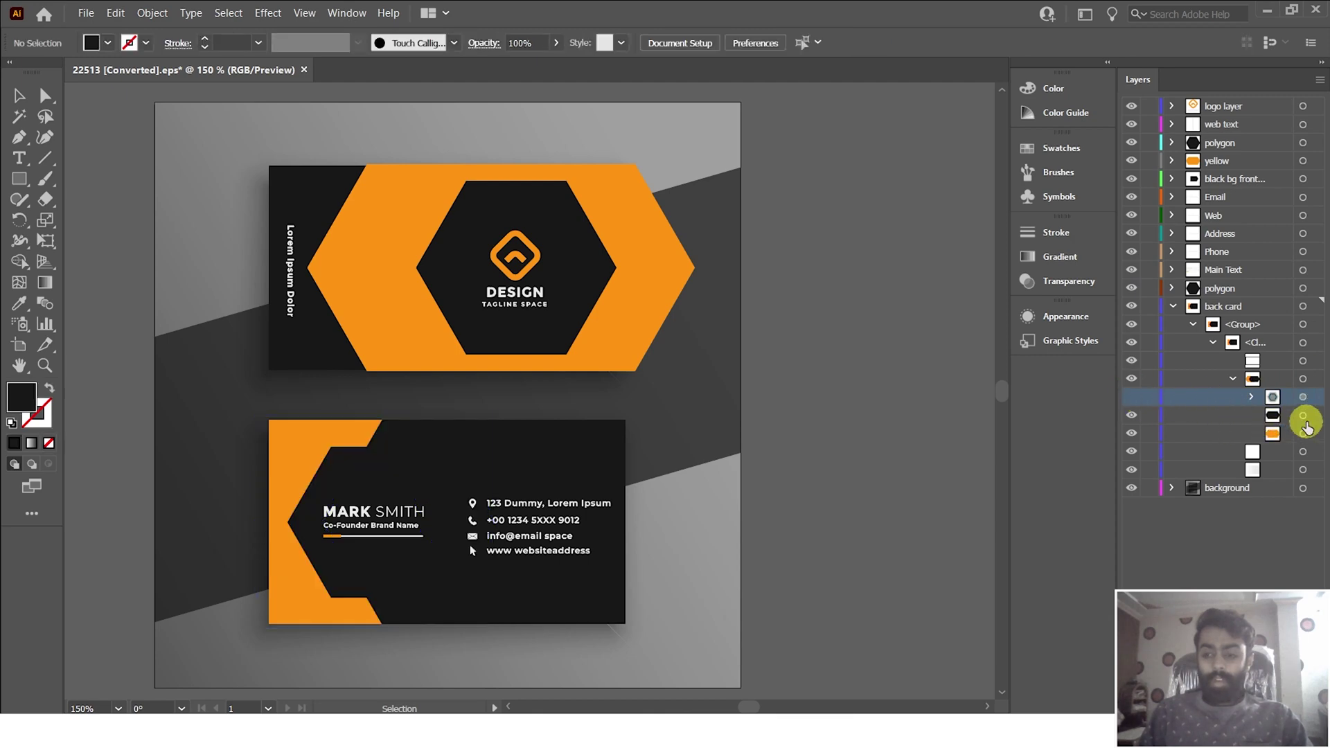
click(1304, 434)
- Paste the orange hexagon in place on a new layer named 'organge bg', then deselect
key(ctrl+x)
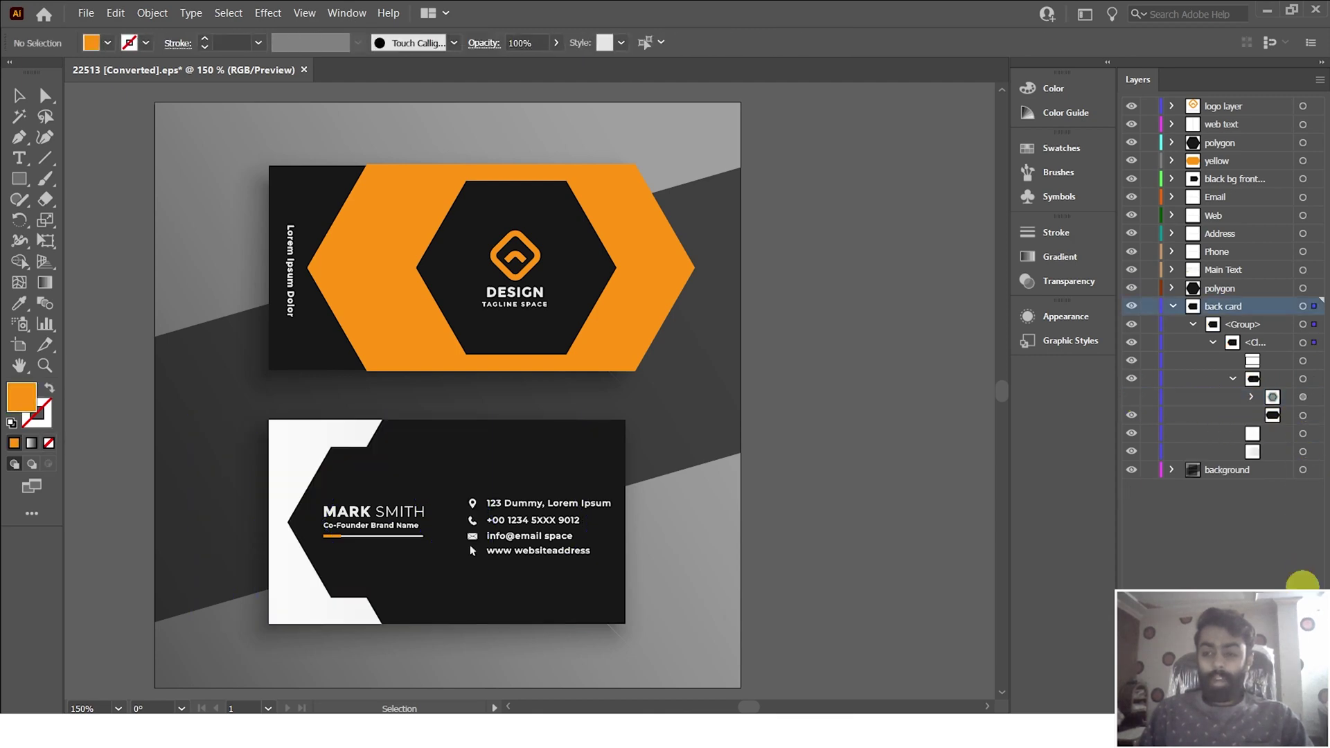
key(ctrl+l)
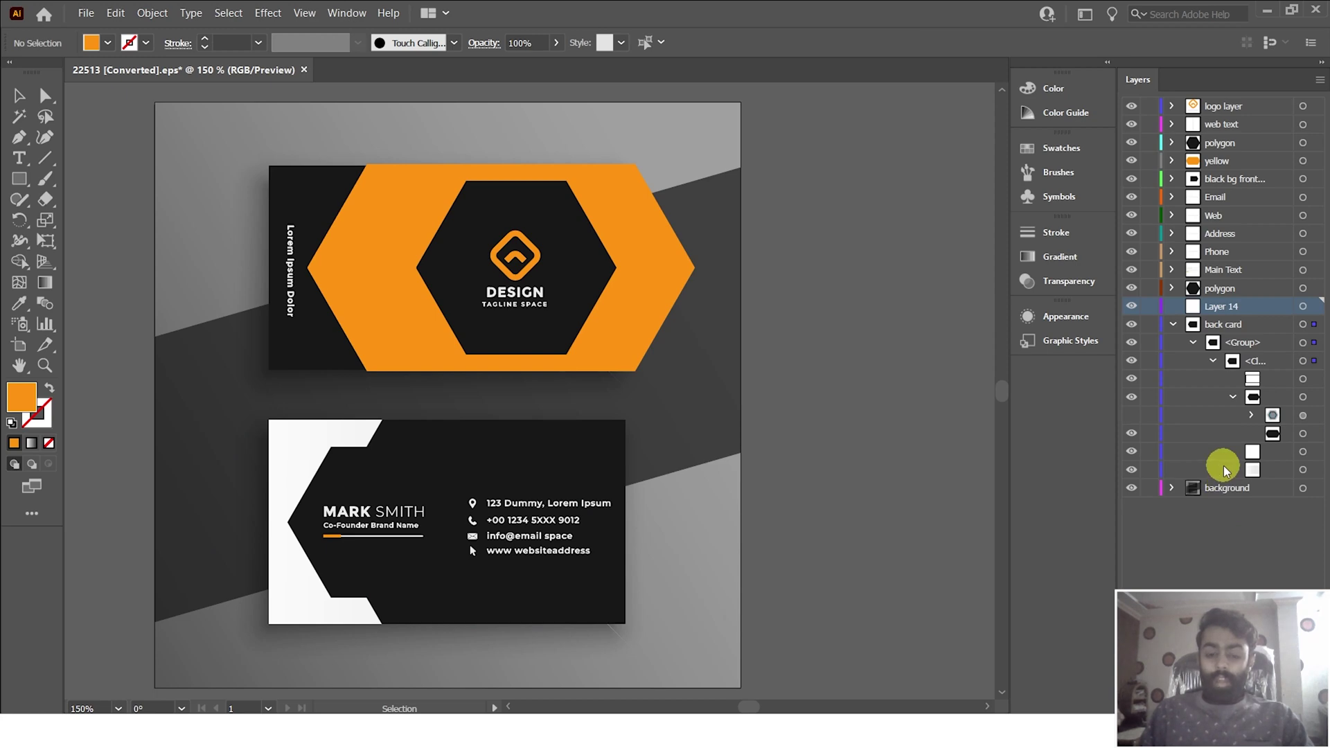
key(ctrl+f)
double_click(1224, 307)
text(or)
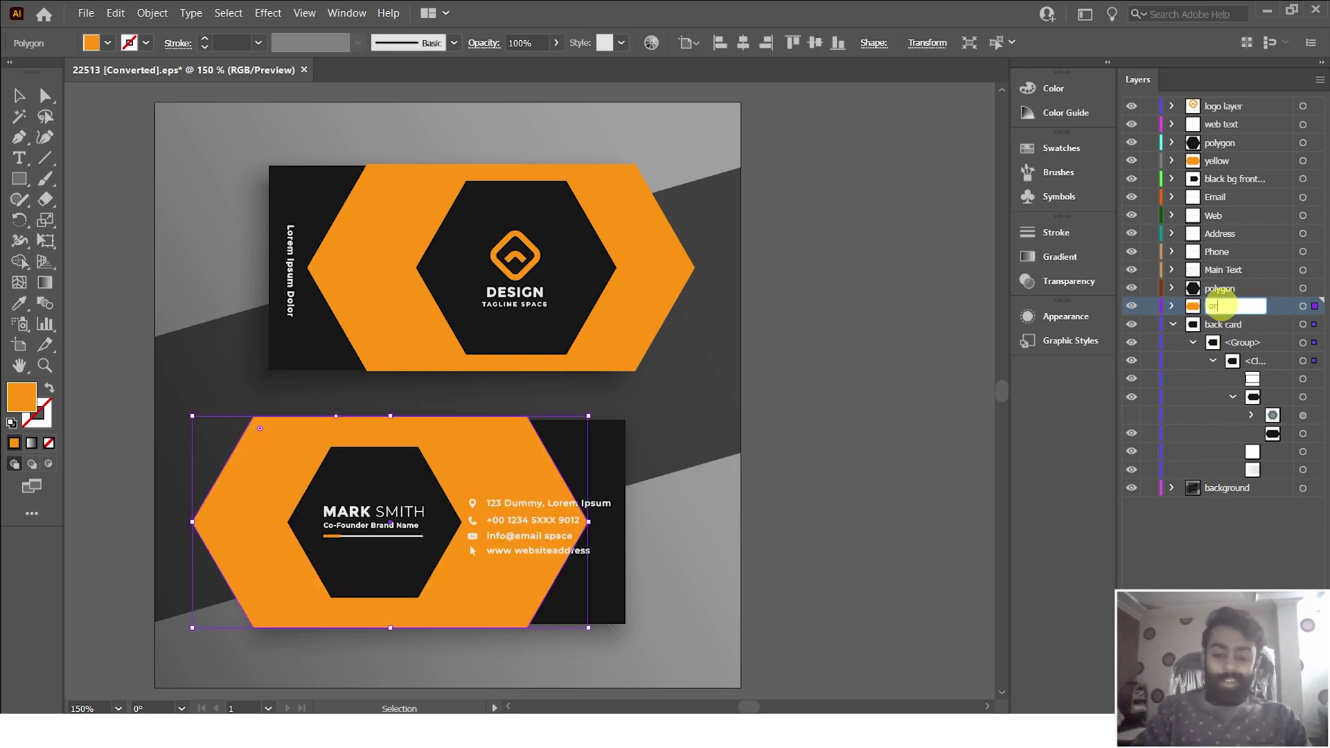
text(gang)
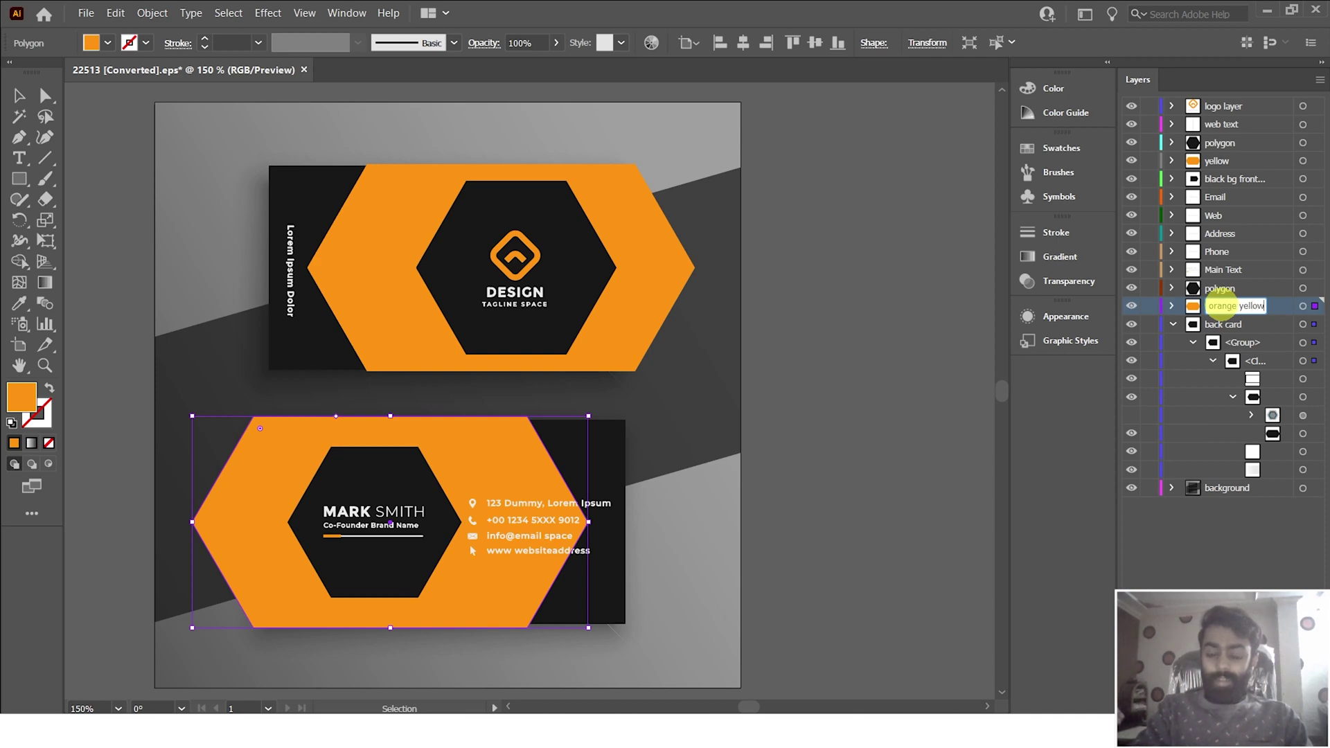
text(e bg)
key(Return)
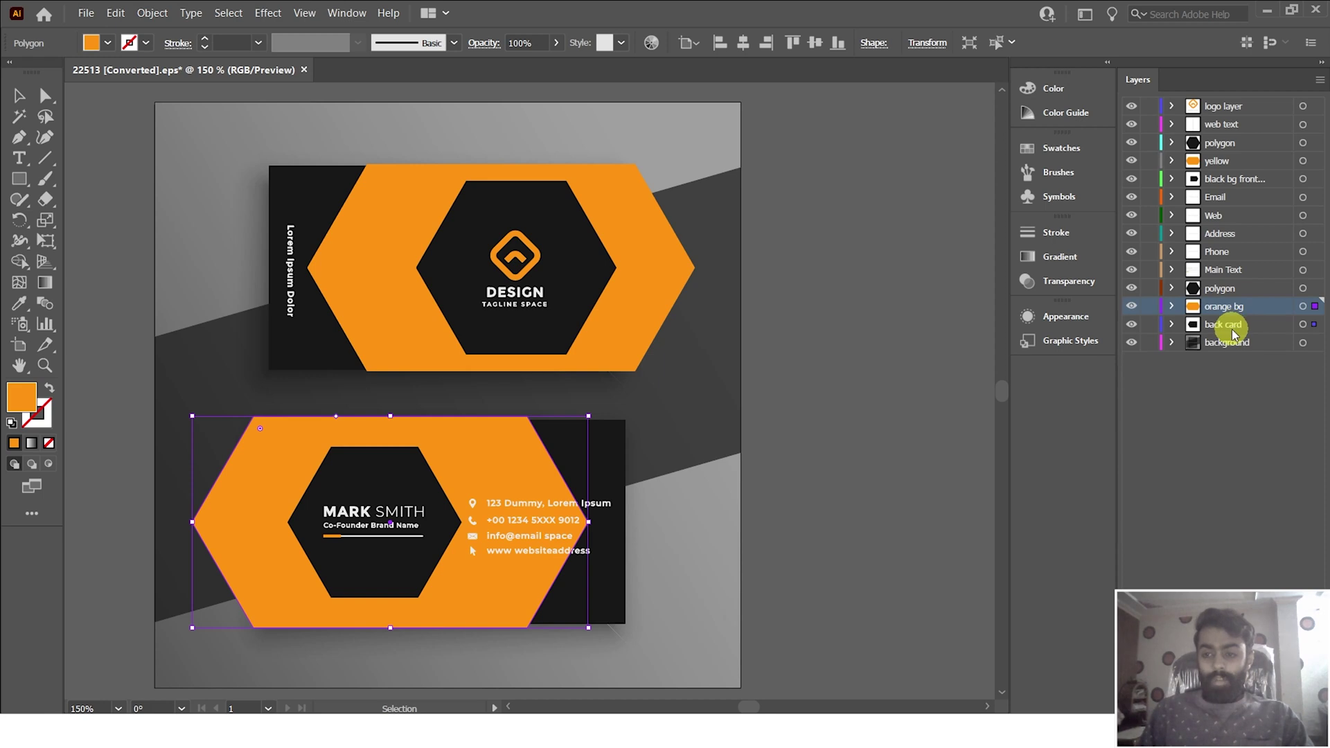
click(1227, 326)
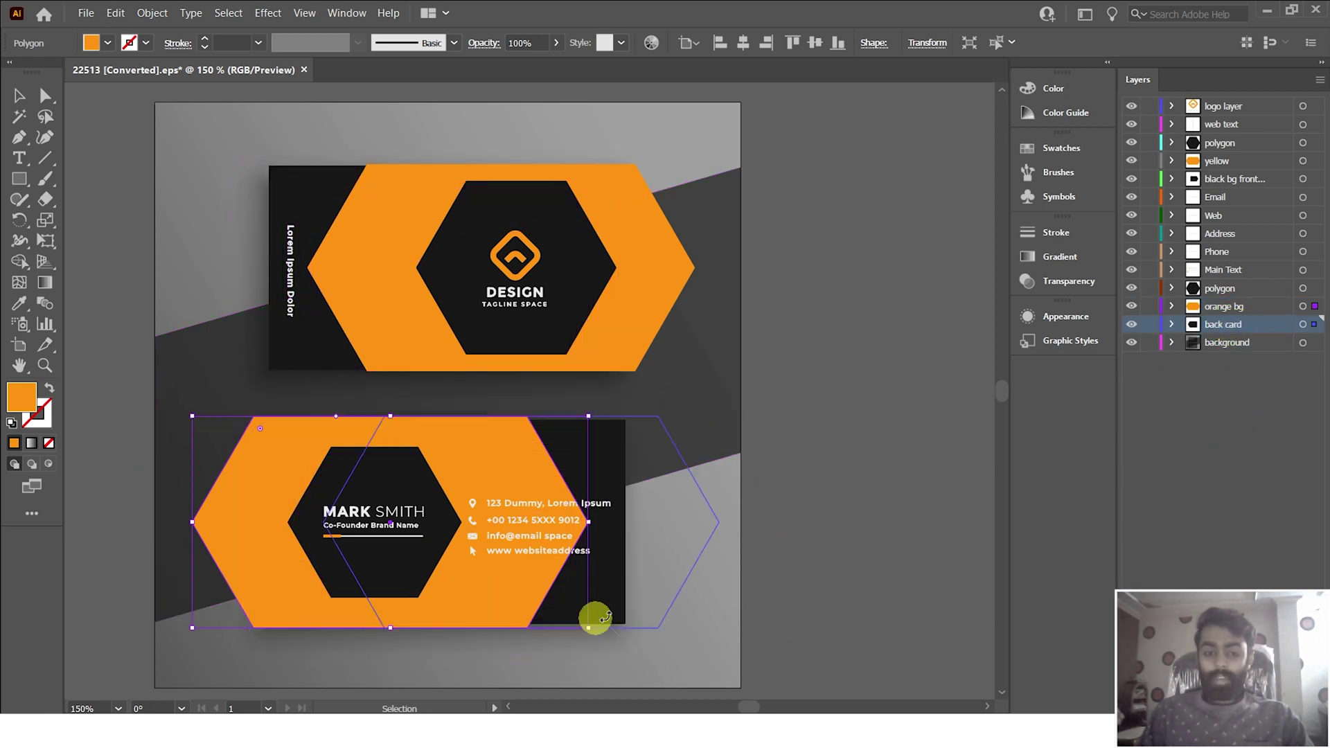
click(912, 489)
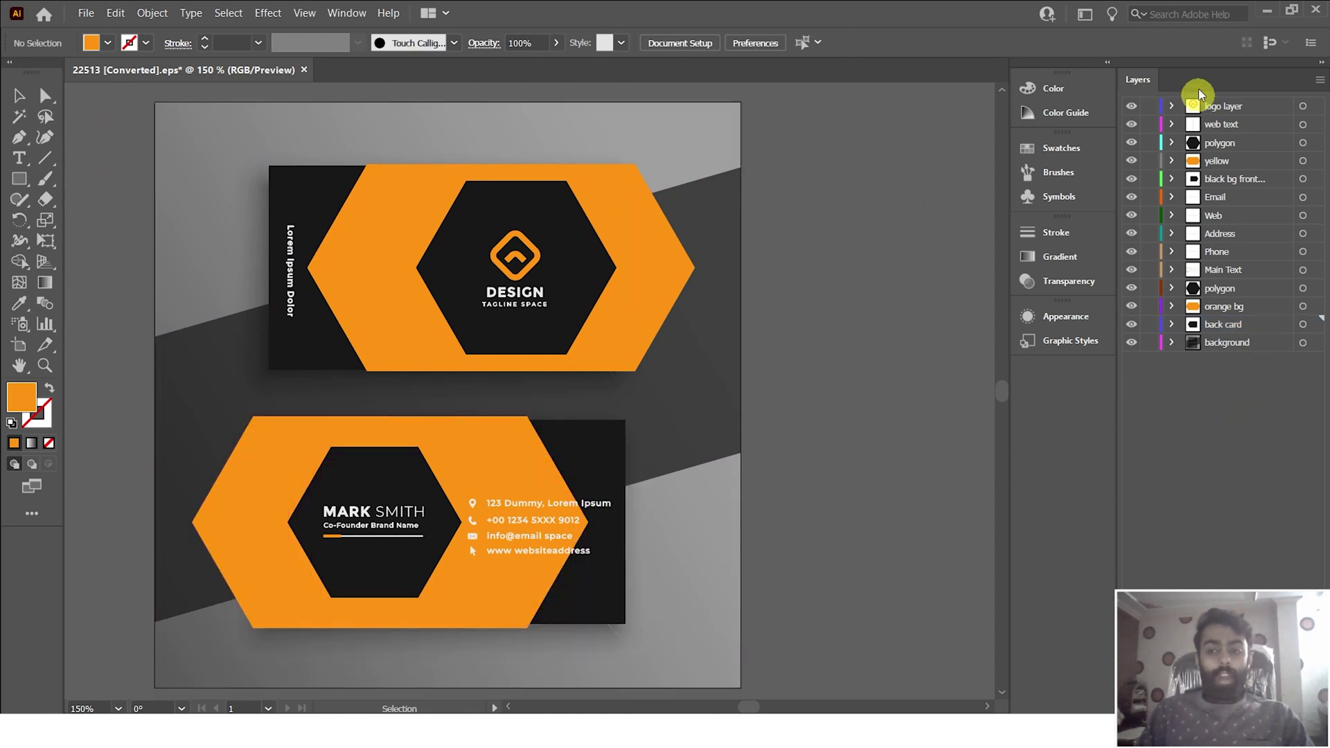
- Save the document as editedfile.ai, accepting the default Illustrator Options
click(86, 13)
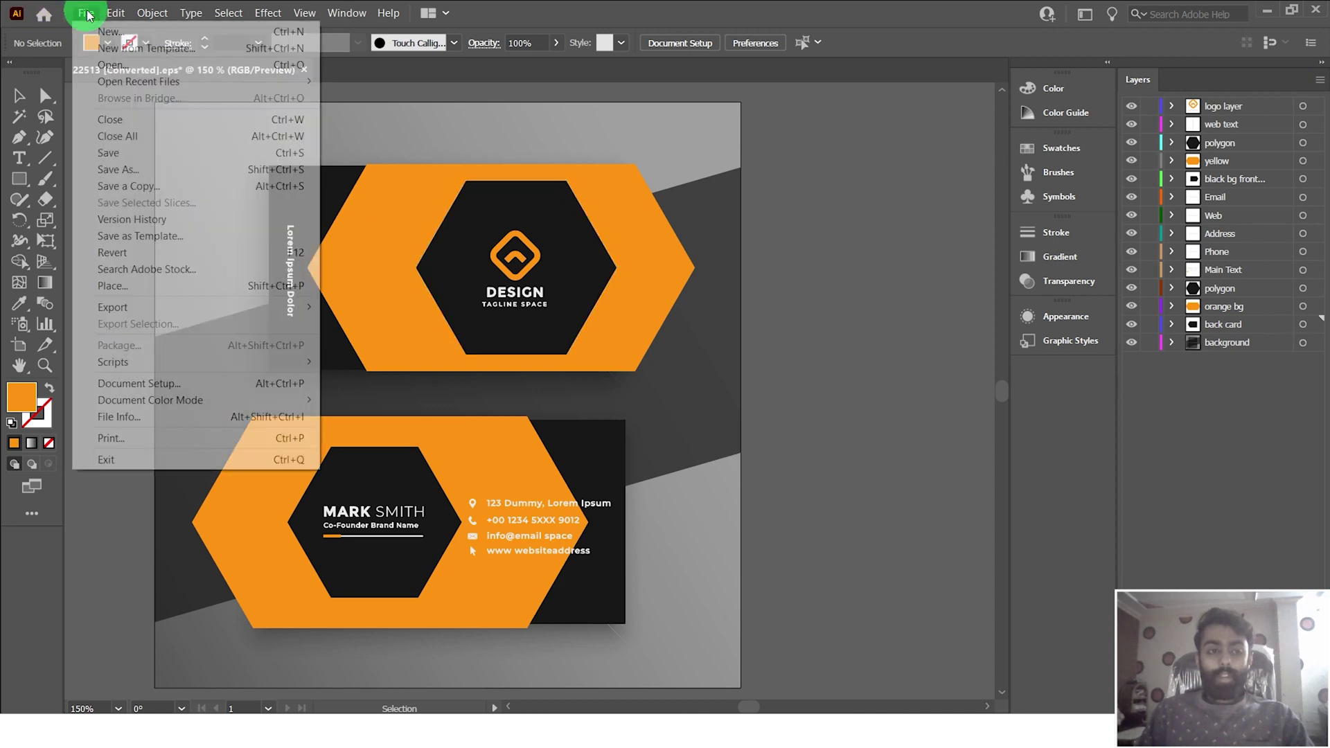
click(139, 169)
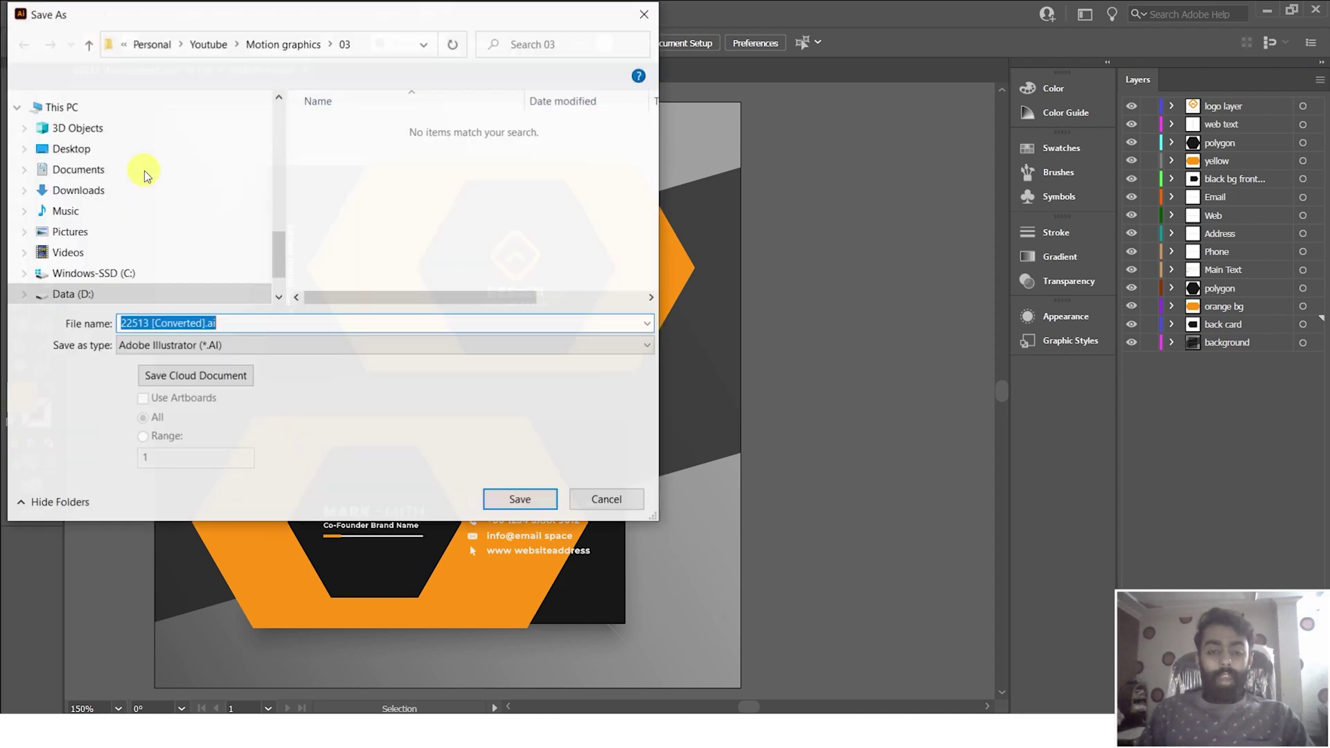
text(editedfile.ai)
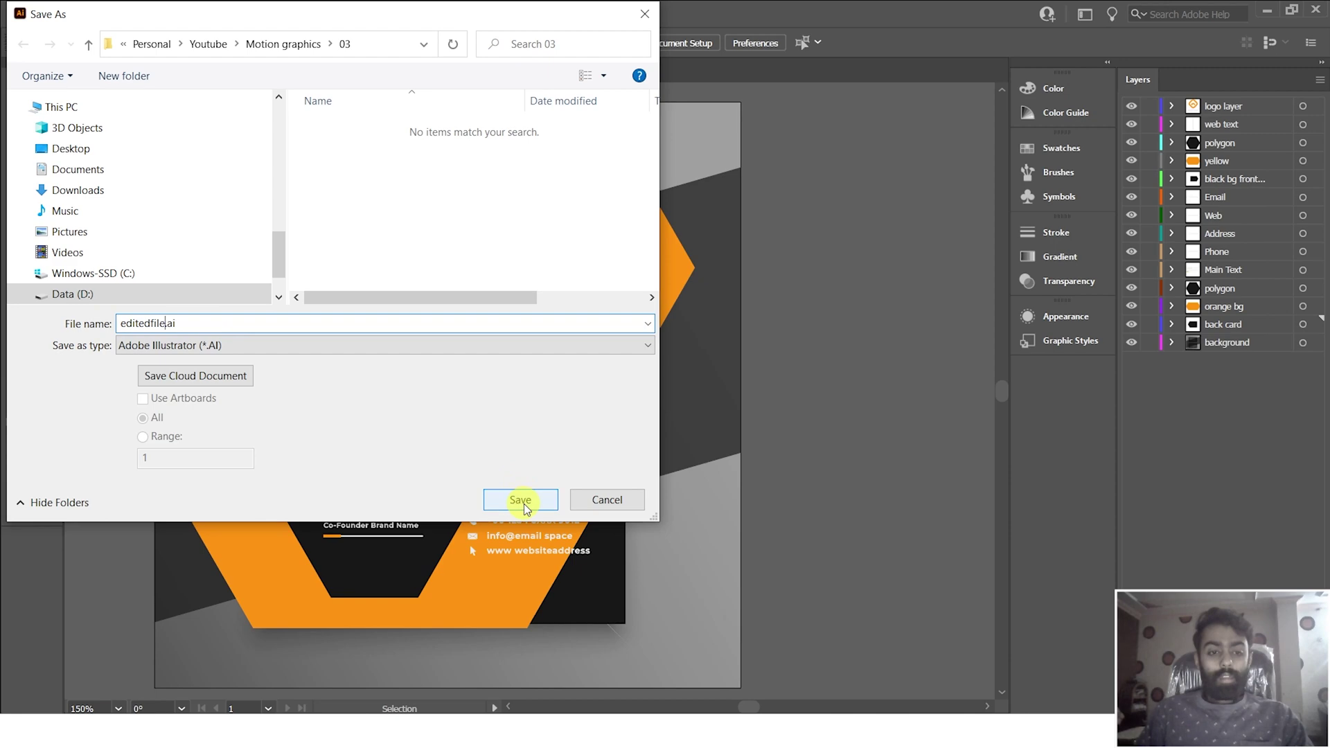
click(530, 500)
click(751, 617)
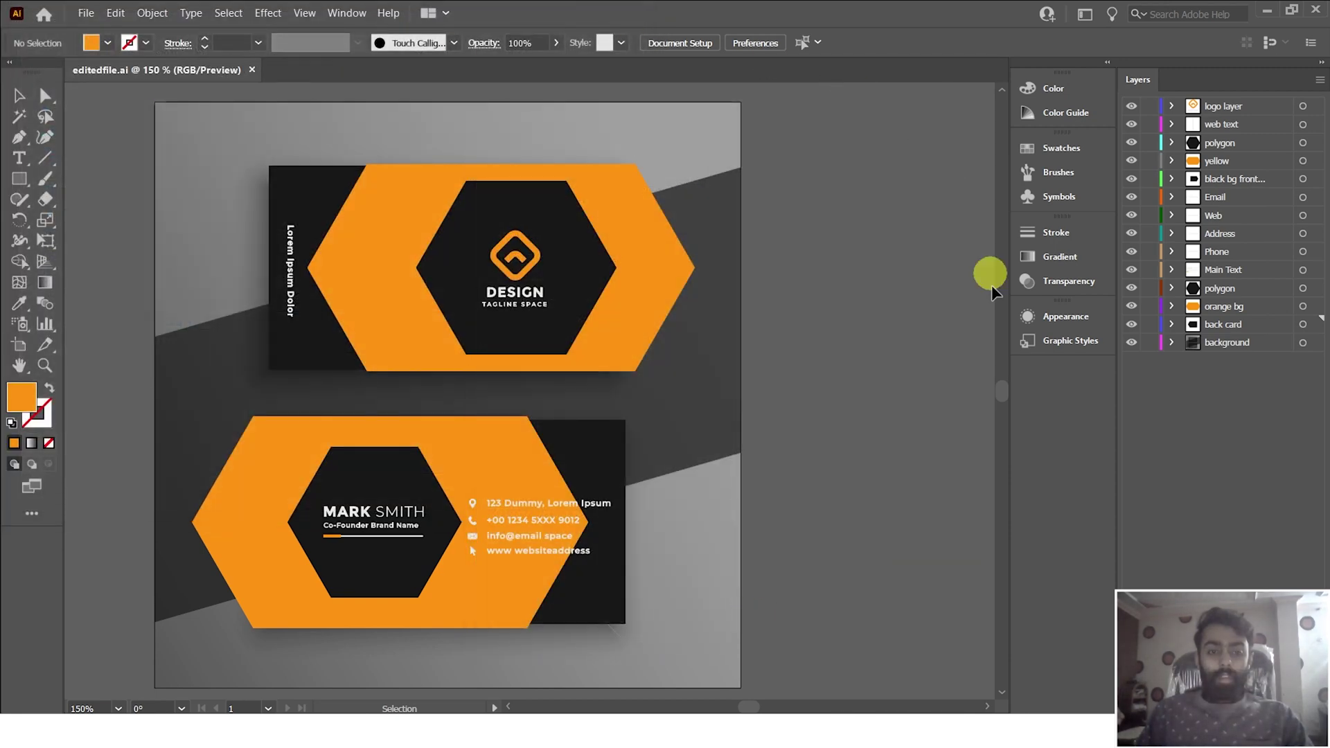